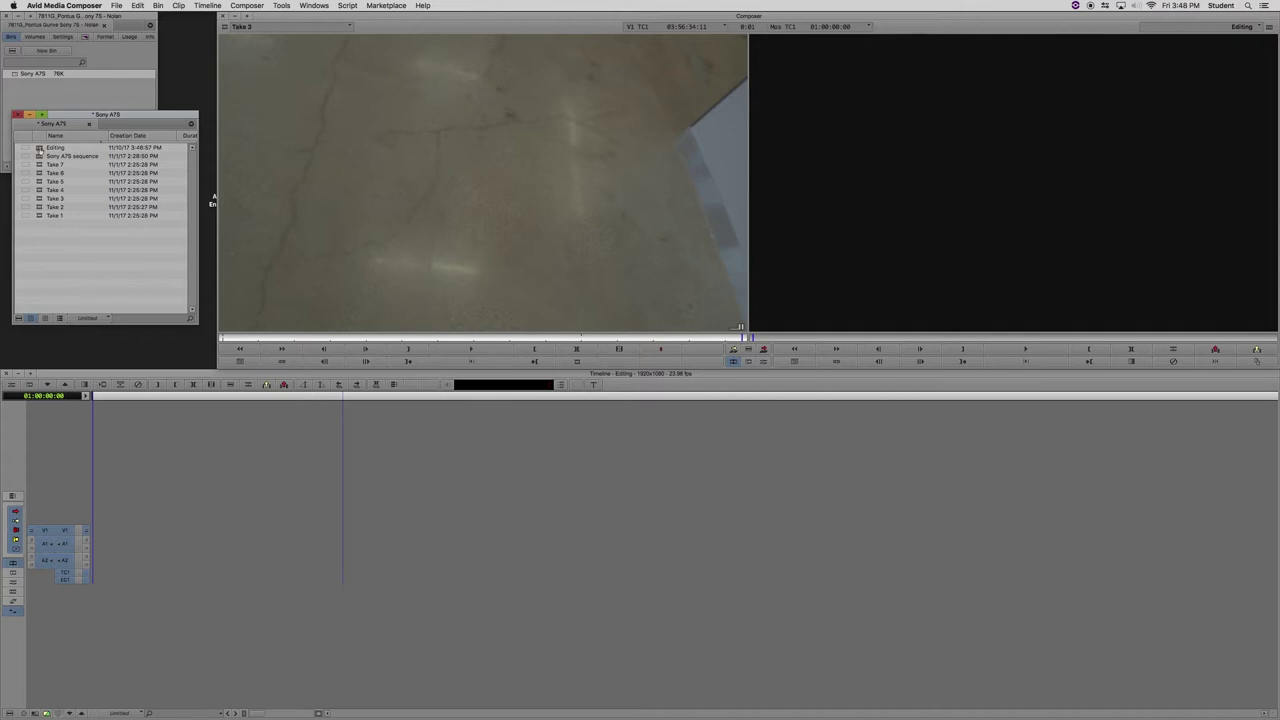
Load the Editing sequence and the Take 1 source clip, and go to the start of Take 1
double_click(39, 148)
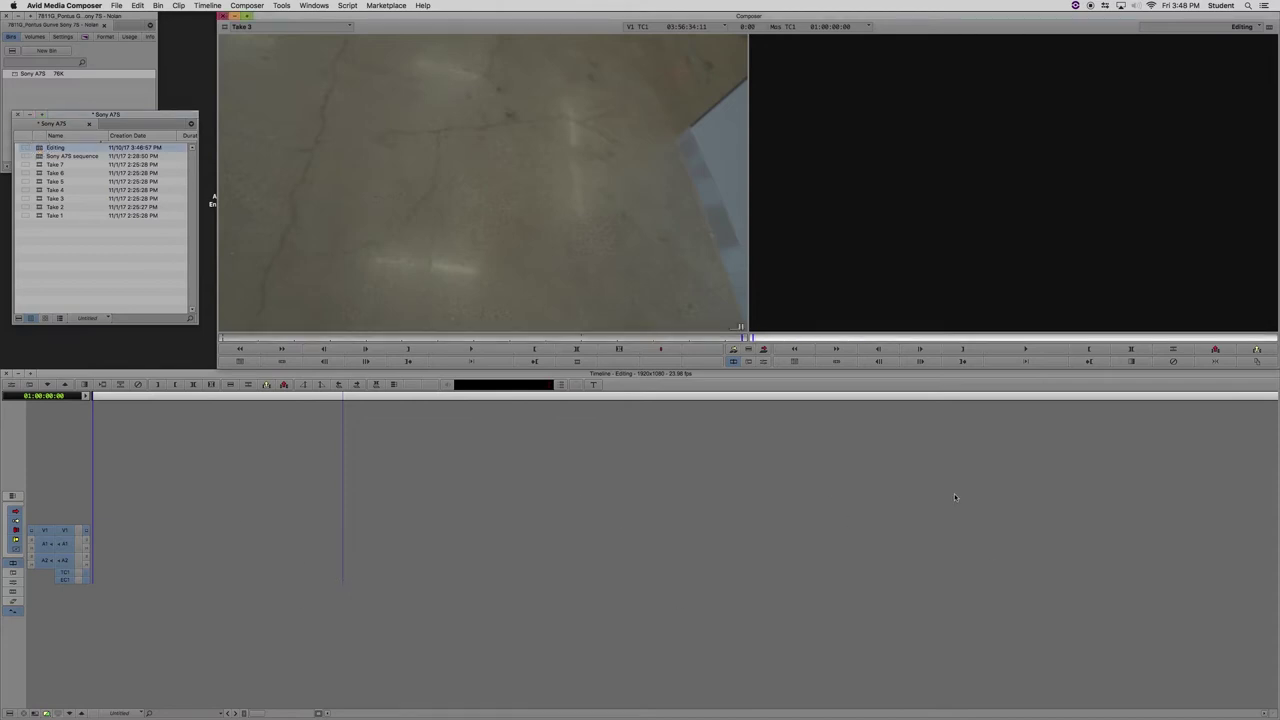
double_click(40, 216)
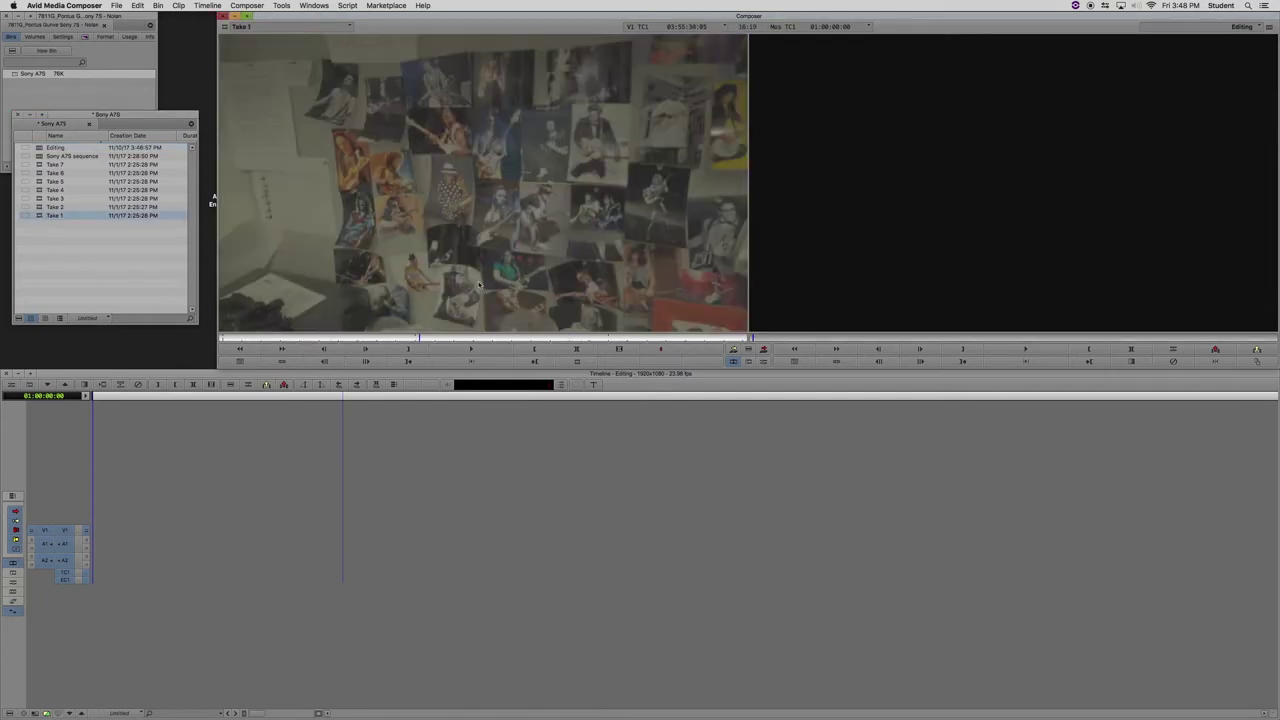
drag(369, 338, 201, 350)
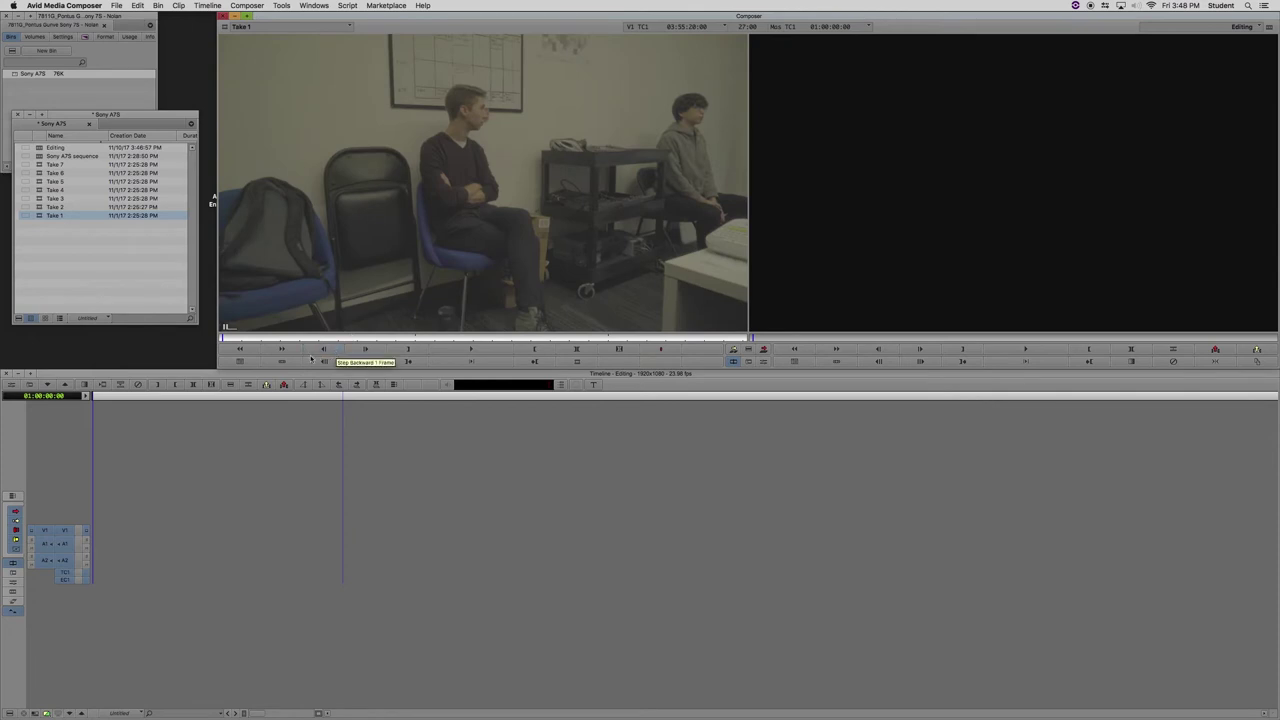
Play through Take 1 and mark a section of it from 03:55:33:00 to 03:55:36:06
key(space)
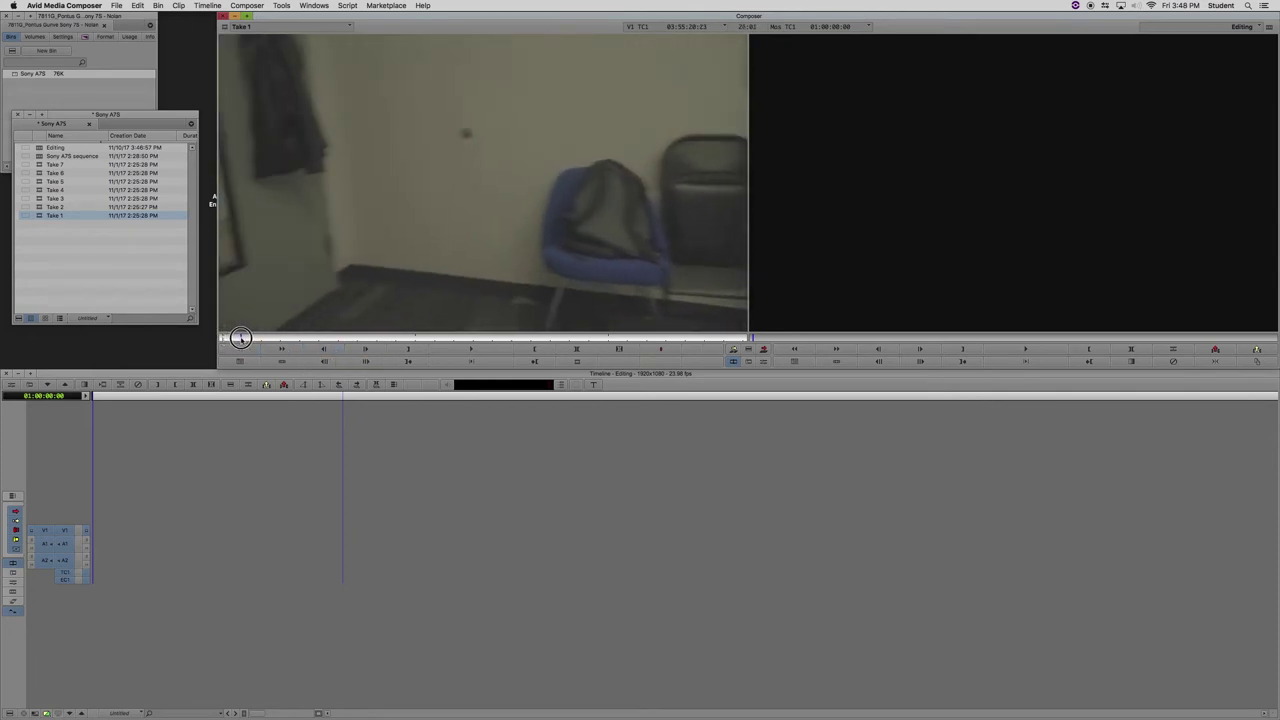
key(space)
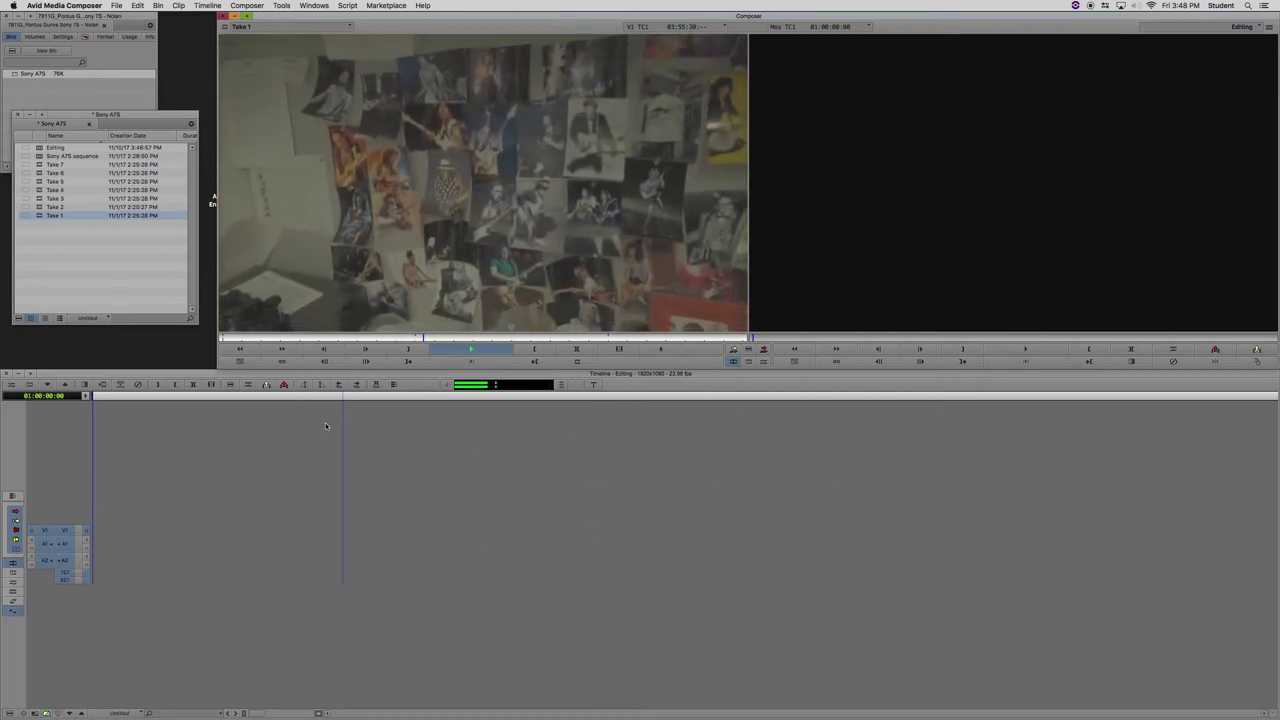
key(k)
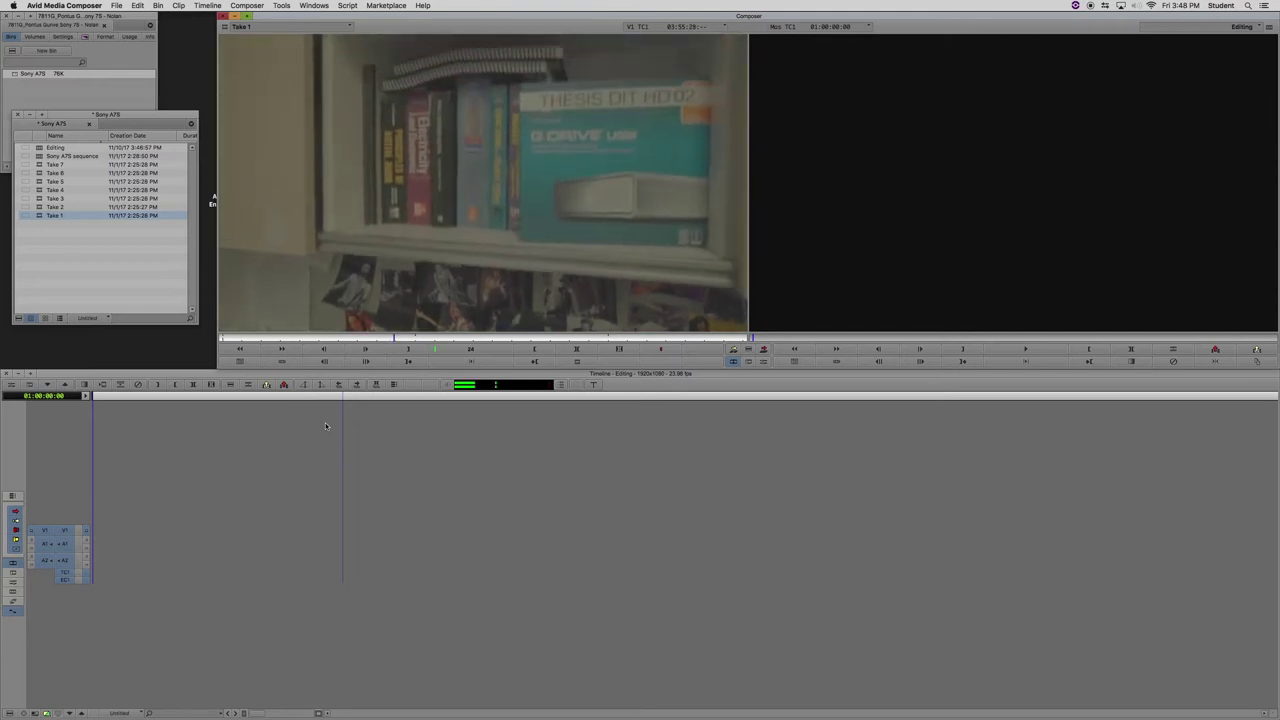
key(k)
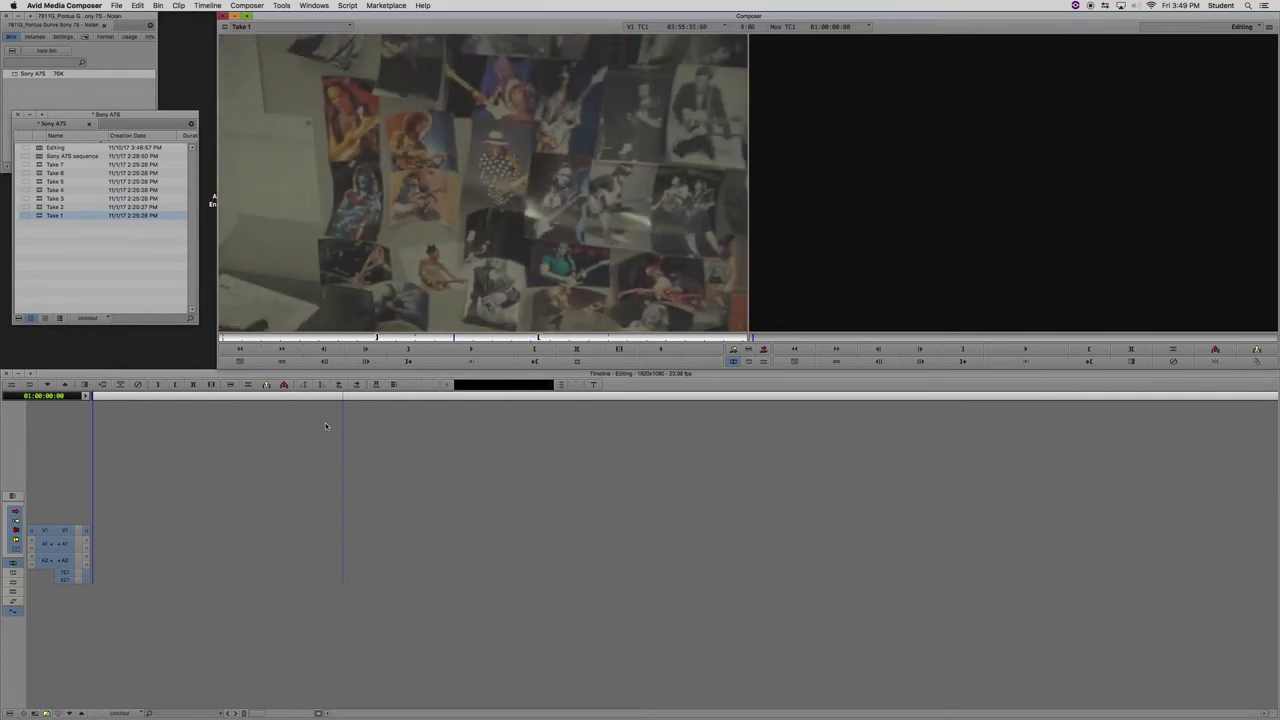
key(k)
key(i)
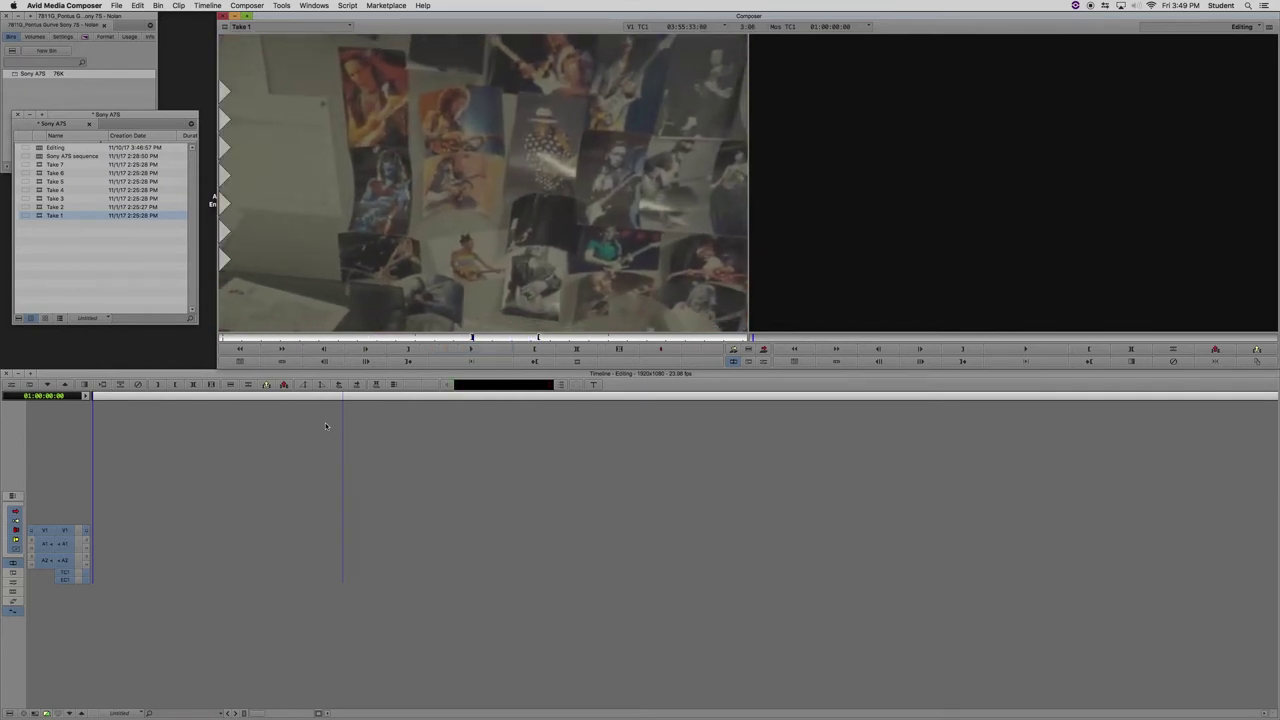
key(l)
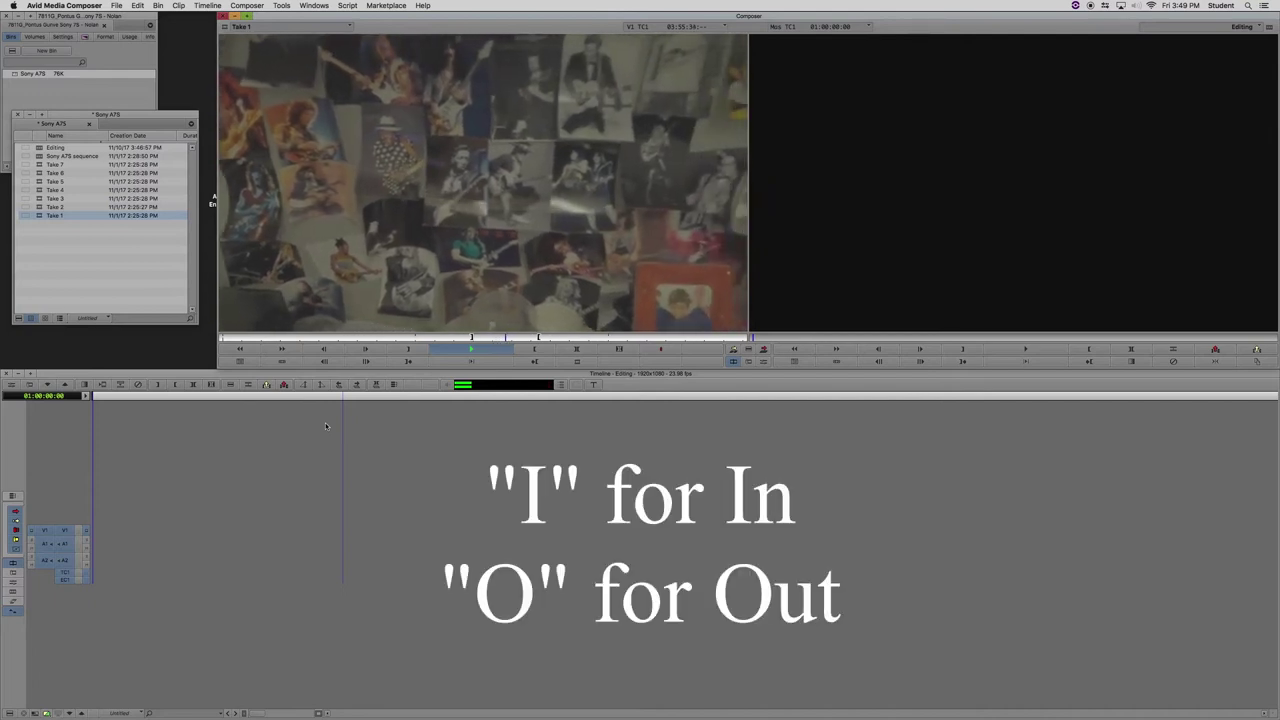
key(k)
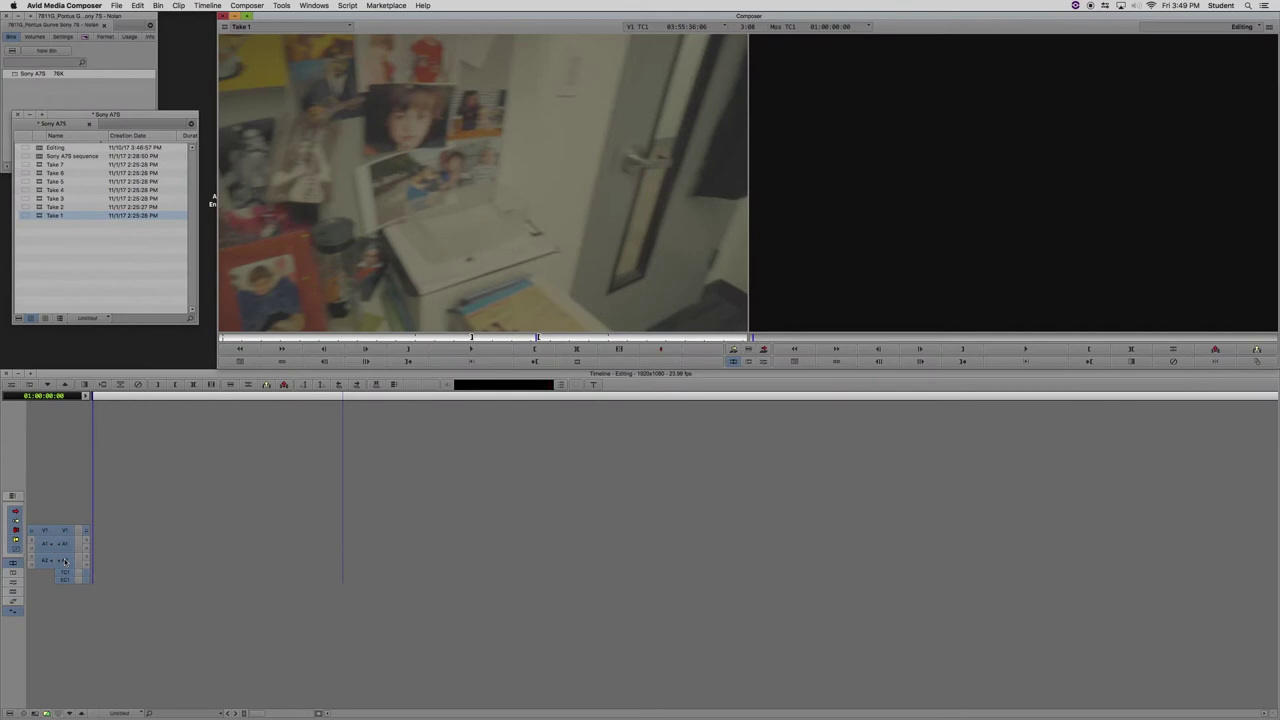
Try splicing the marked Take 1 section in with audio, and again as video only with A1 and A2 disabled, undoing each edit
key(v)
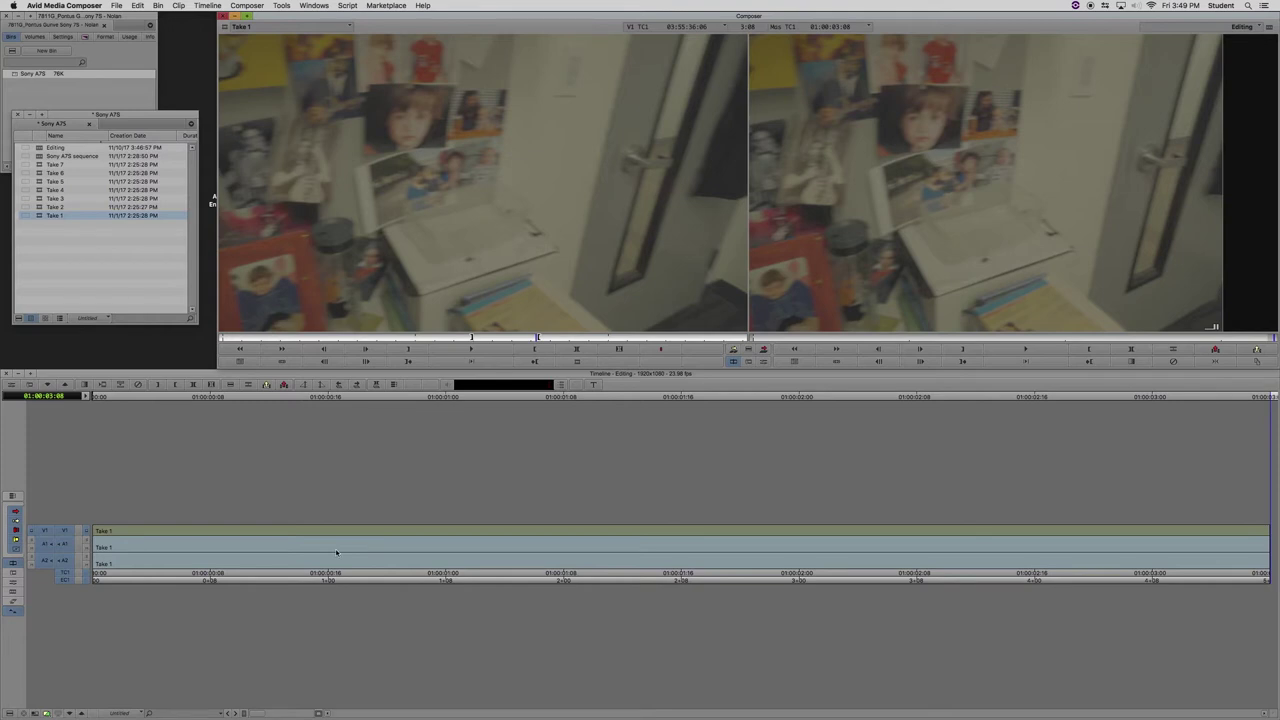
key(super+z)
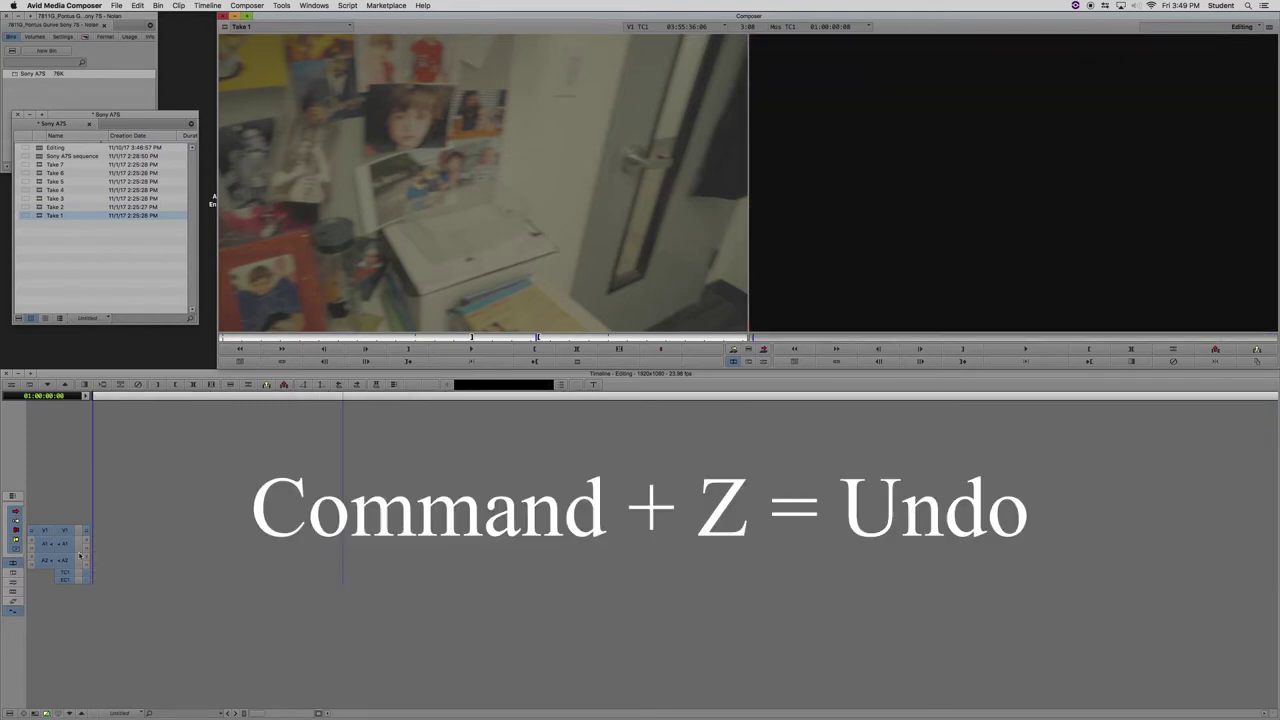
click(69, 563)
click(70, 545)
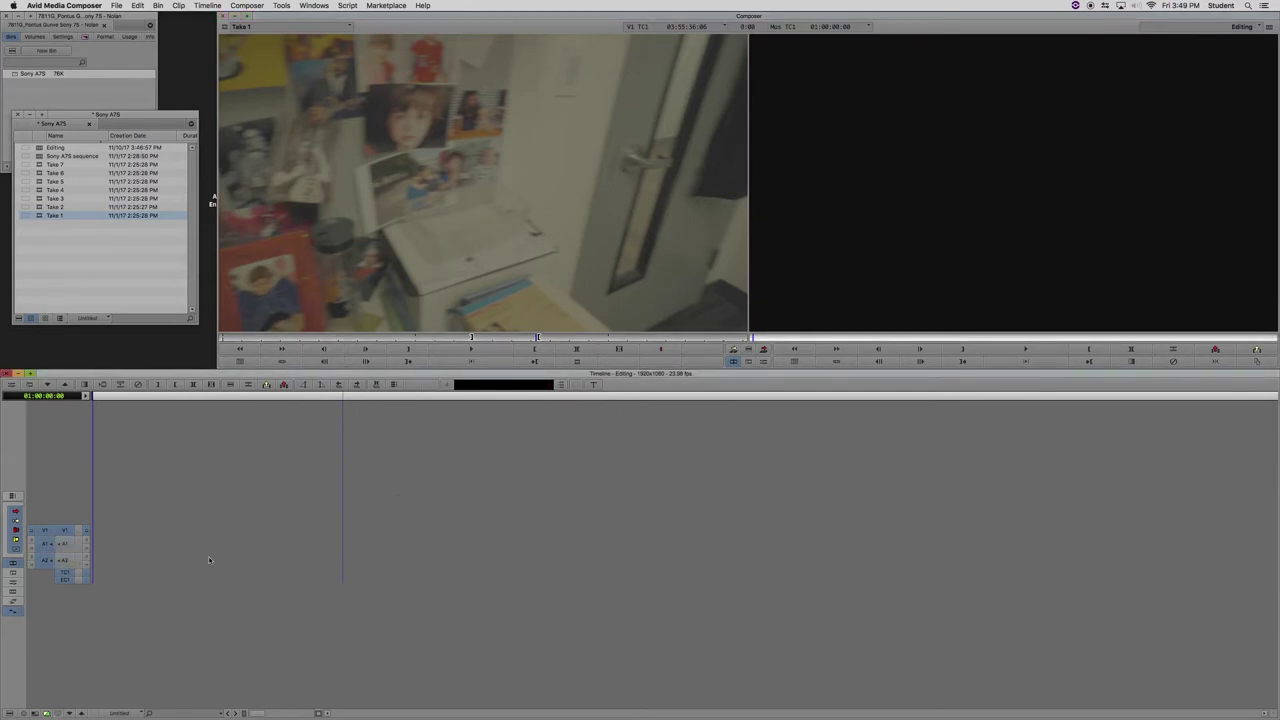
key(v)
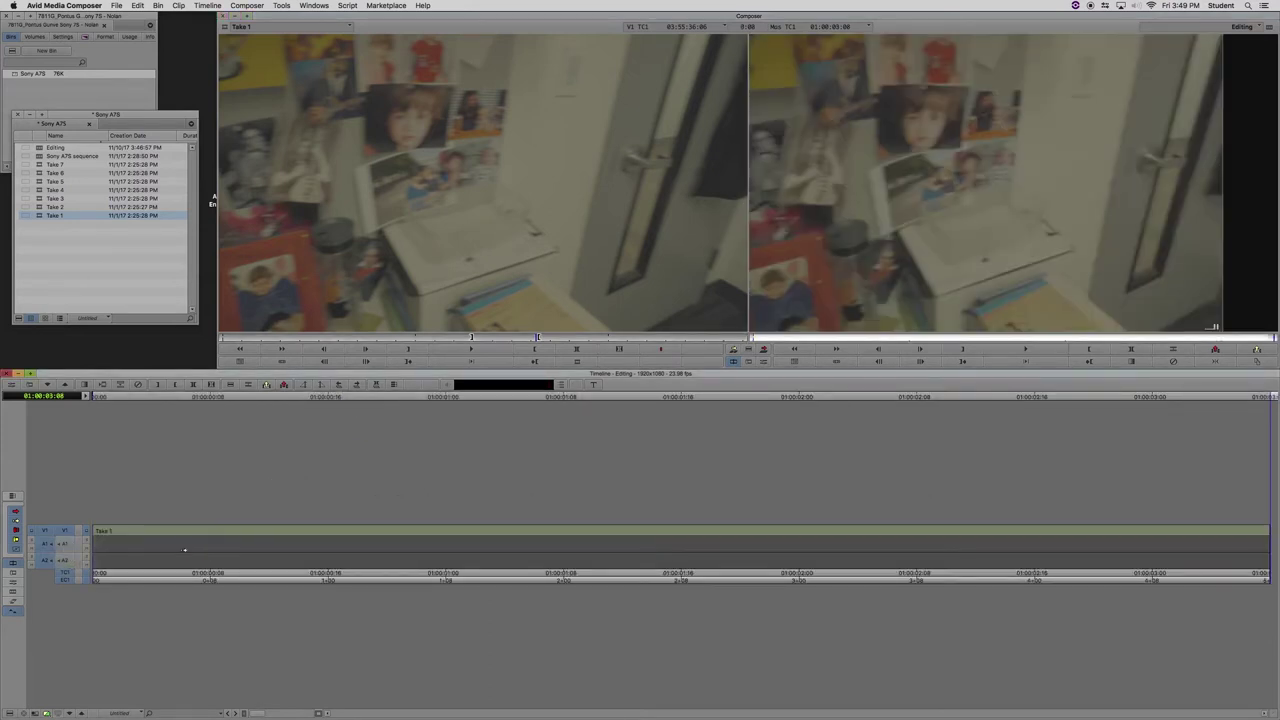
key(super+z)
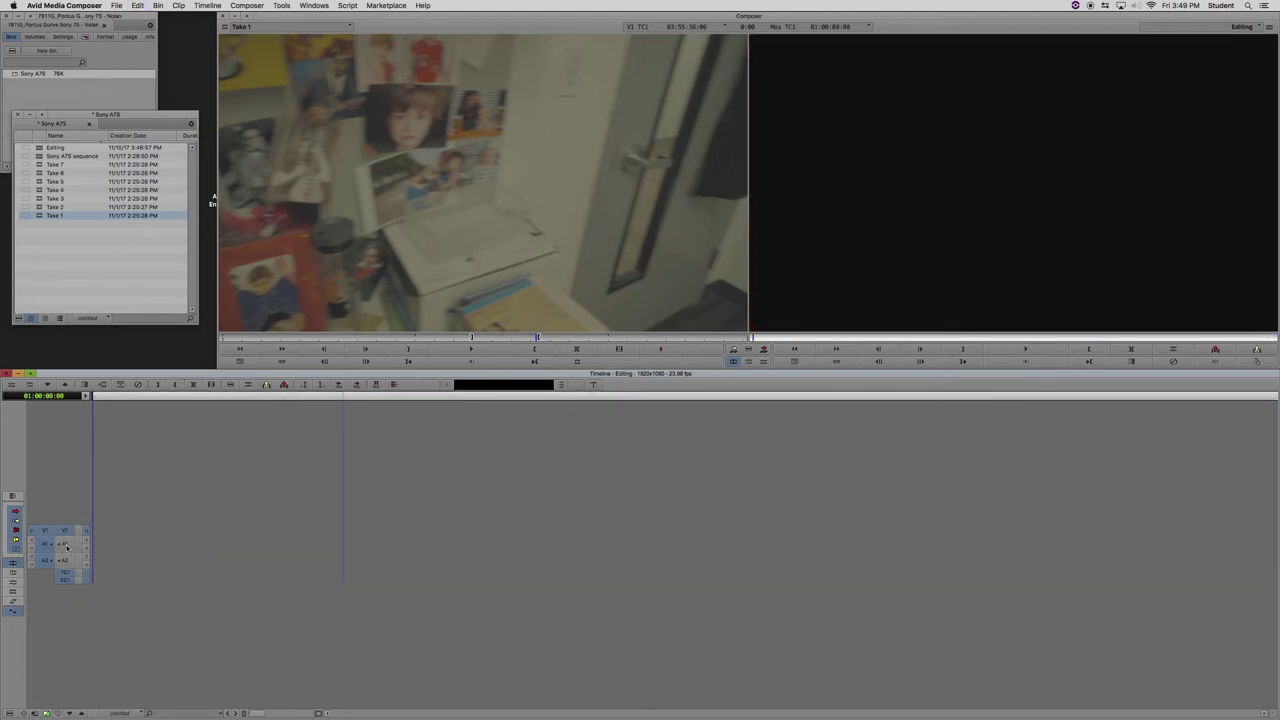
Re-enable audio tracks A1 and A2 and place the marked Take 1 section in the sequence with picture and sound
click(66, 545)
click(62, 562)
key(super+r)
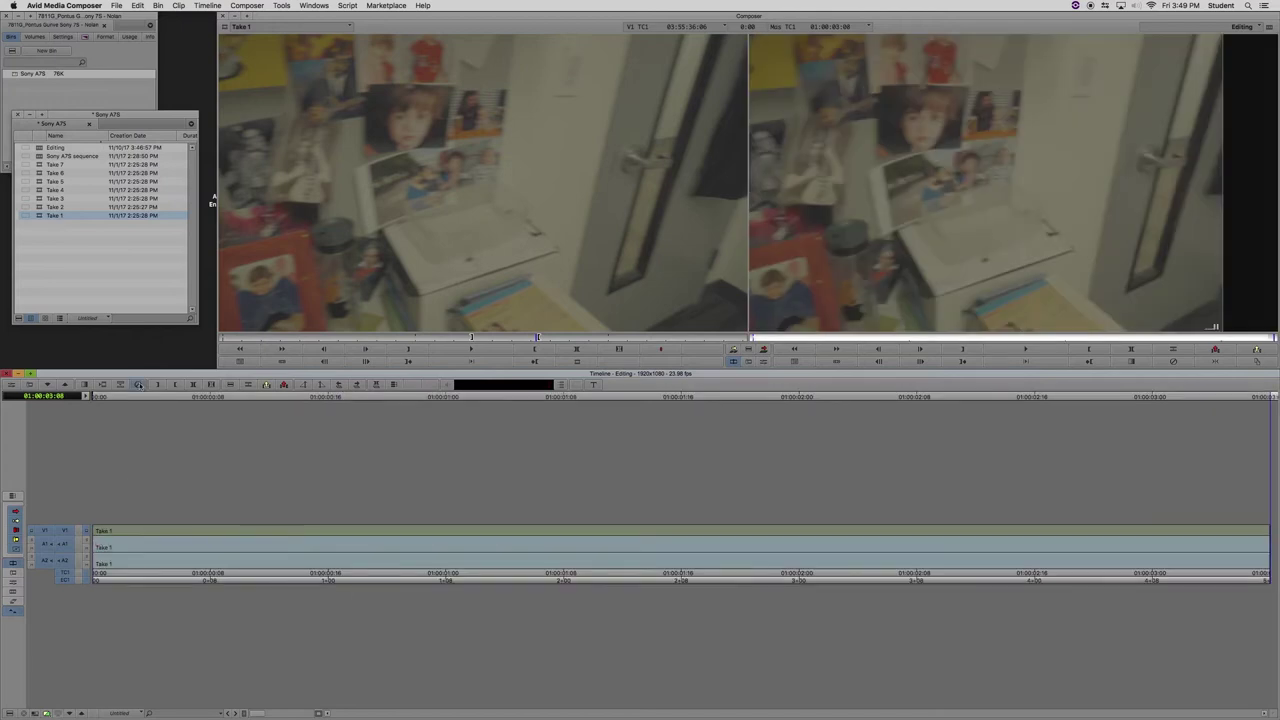
Expand the timeline's track controls and display the audio waveforms on tracks A1 and A2
click(86, 396)
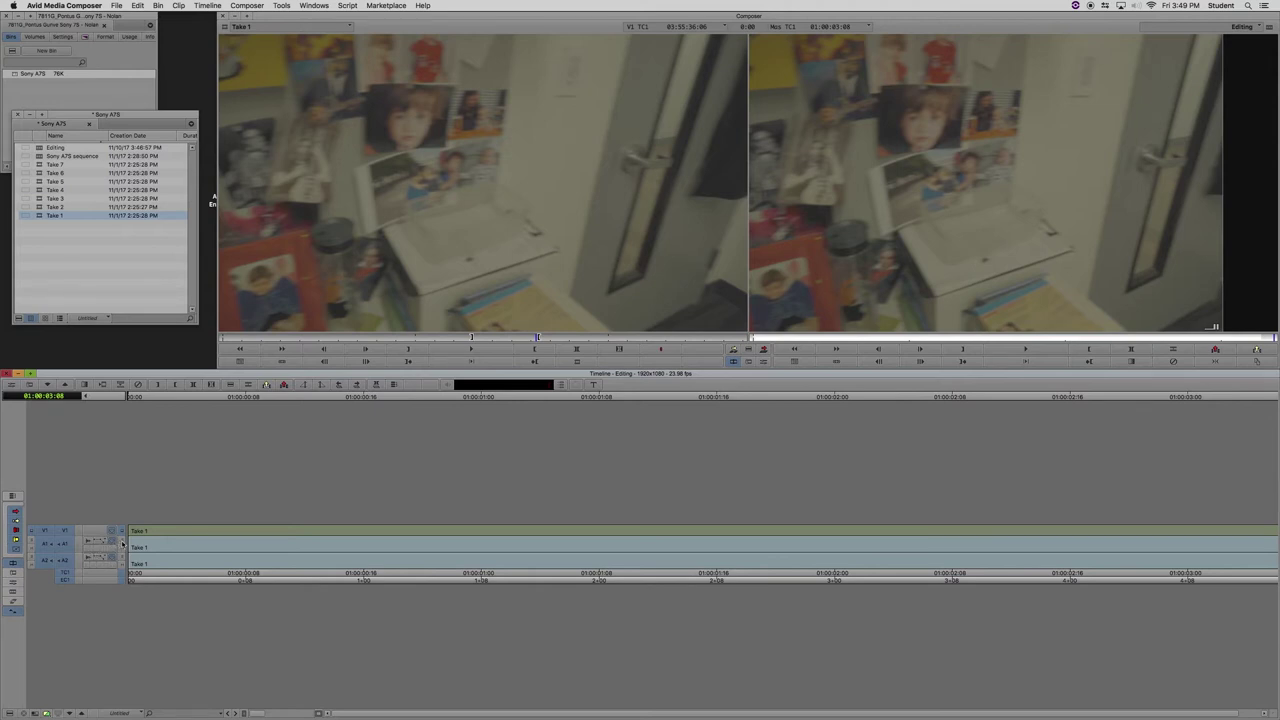
click(122, 542)
click(122, 542)
click(122, 549)
click(122, 548)
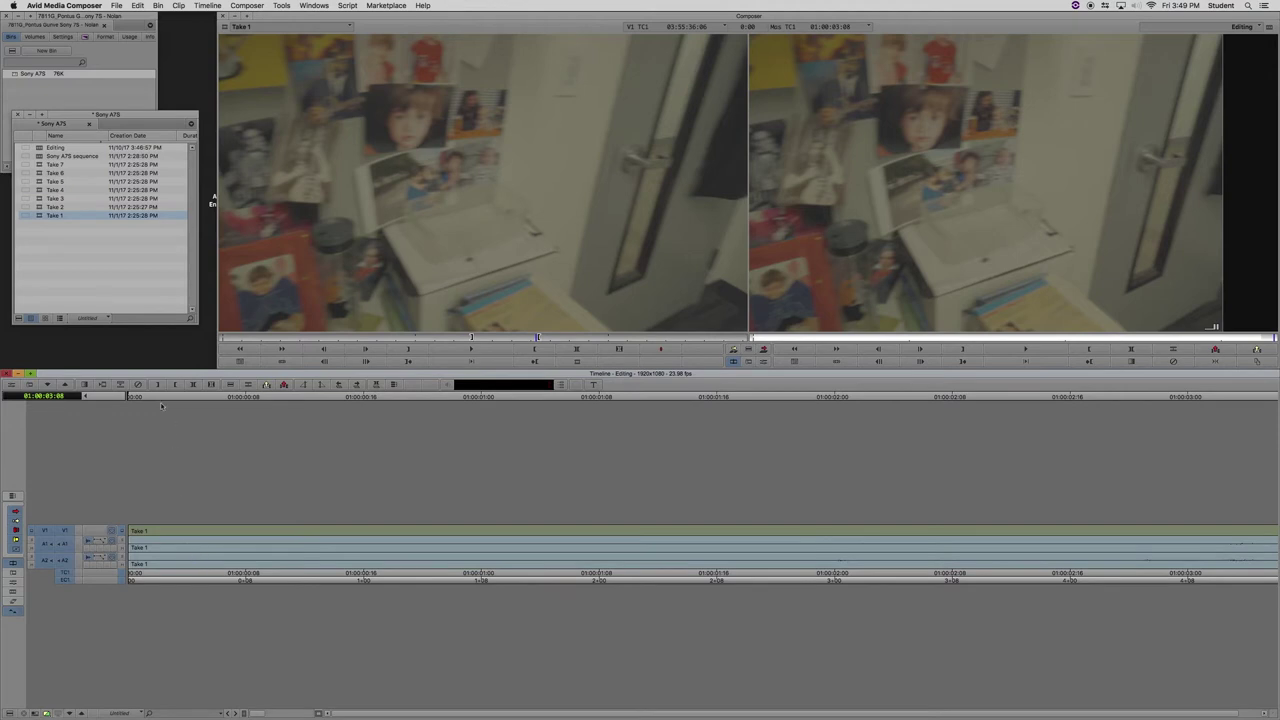
Scrub and play the Take 1 segment in the timeline, and return to the start of the sequence
drag(161, 405, 829, 476)
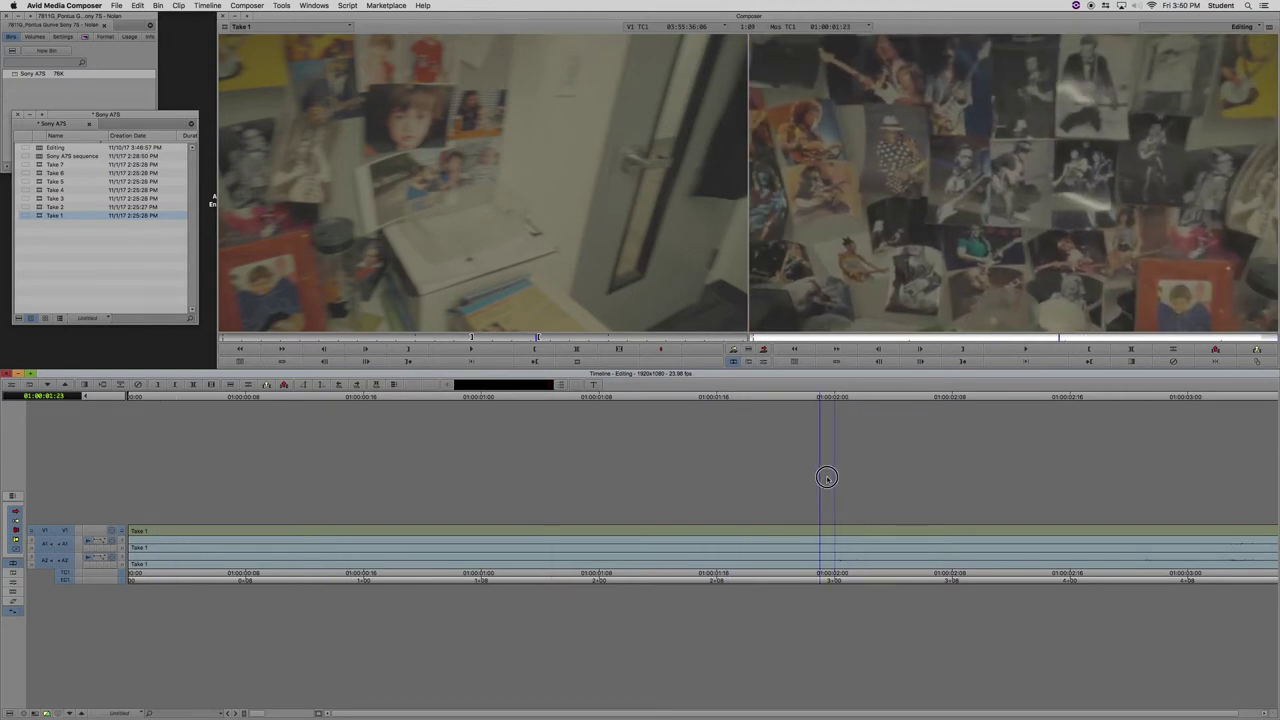
key(space)
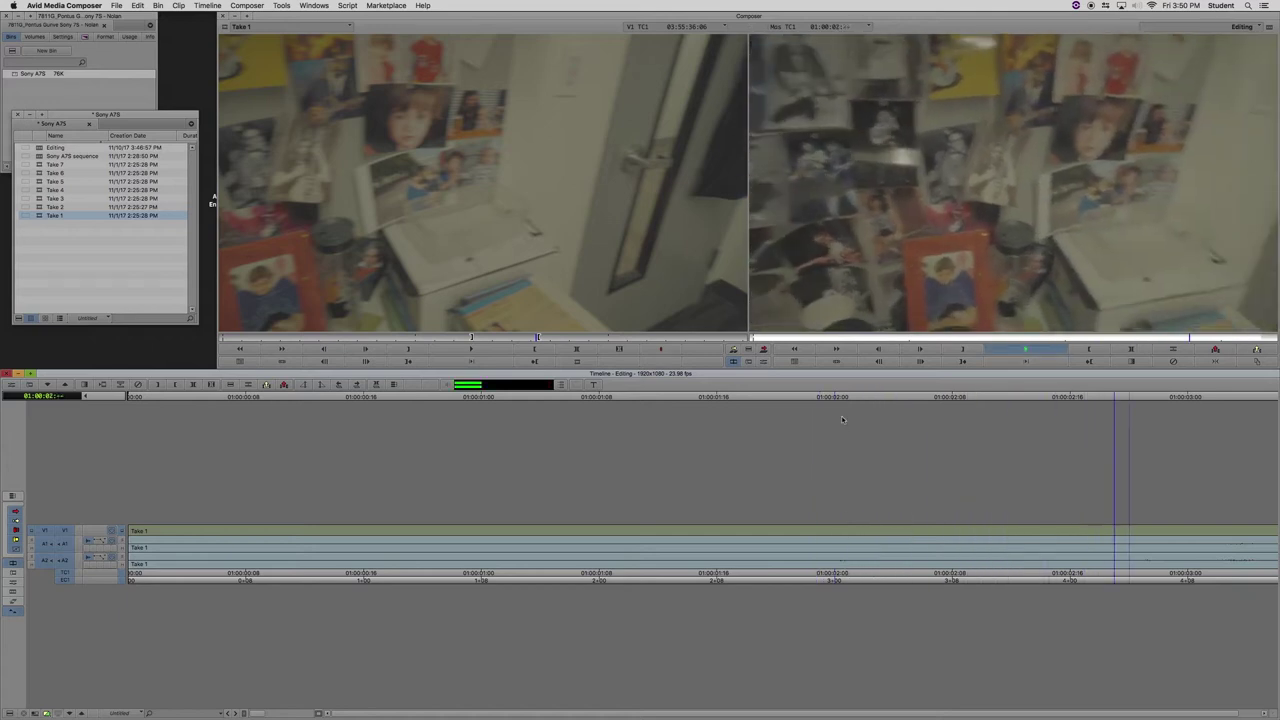
drag(832, 420, 209, 465)
key(space)
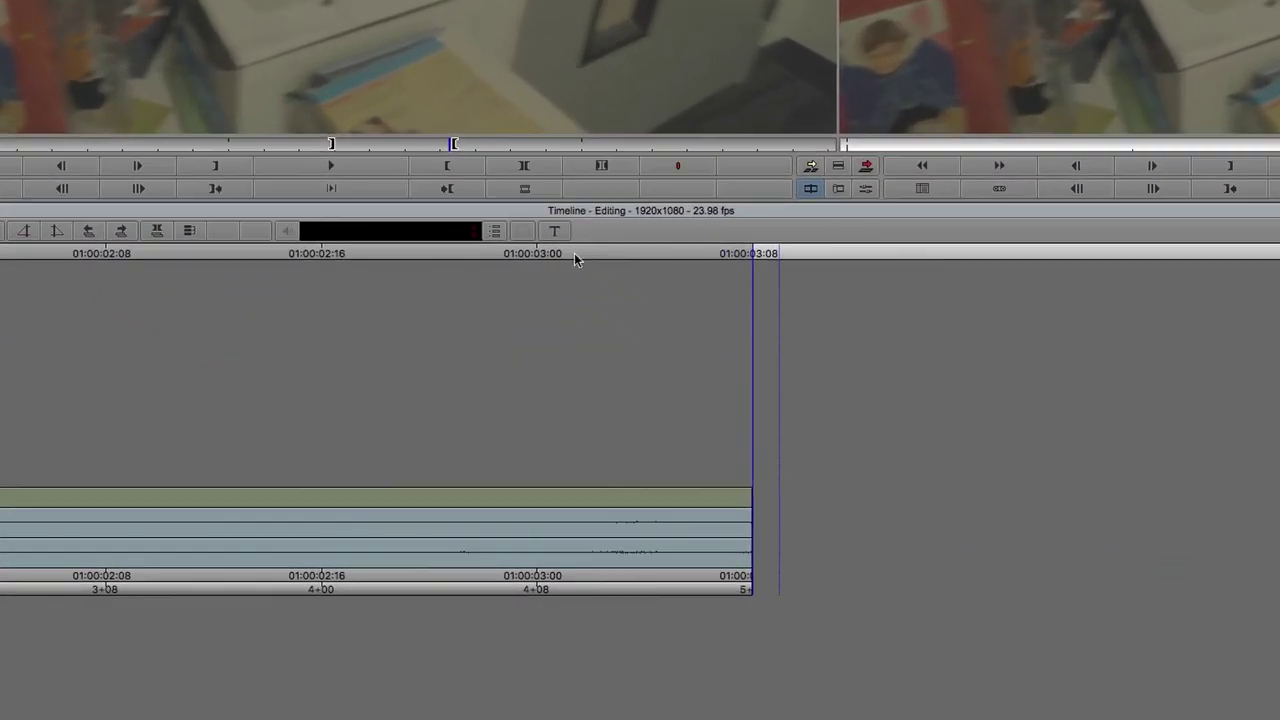
click(568, 400)
drag(509, 258, 630, 288)
key(Home)
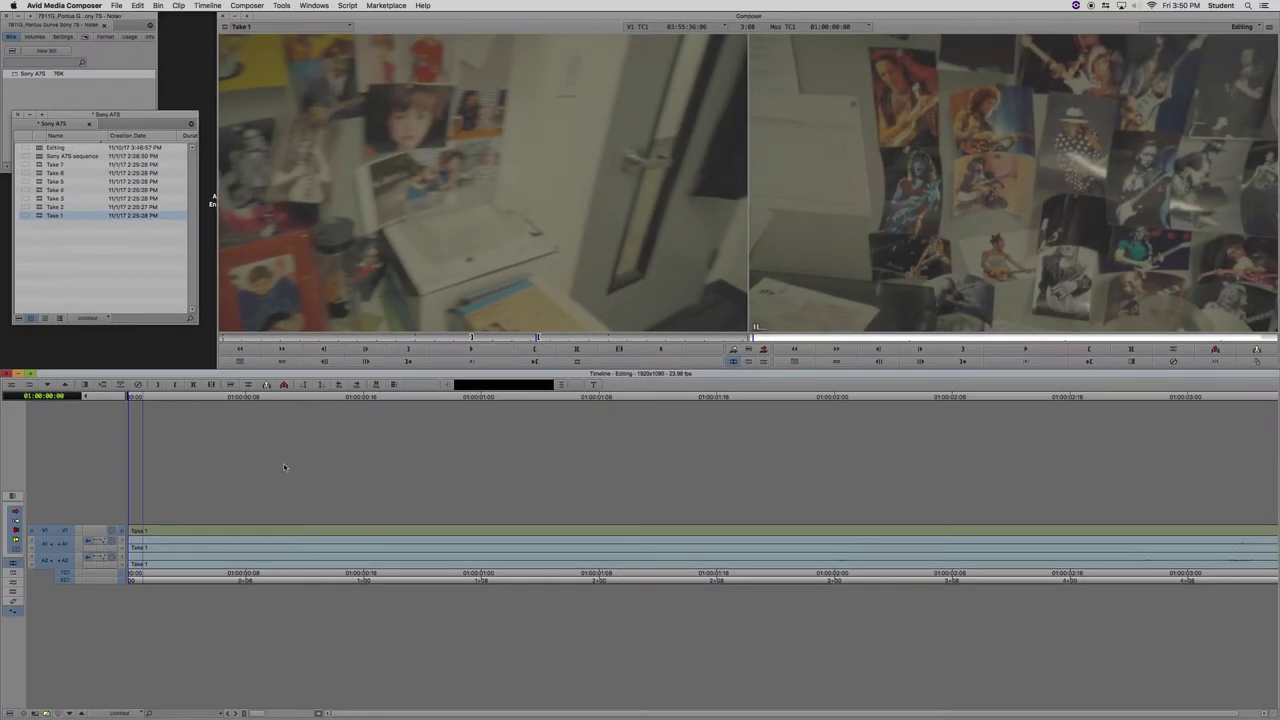
Load Take 2, mark a section ending at 03:56:02:15, and splice it in after Take 1 at the end of the sequence
key(End)
double_click(38, 206)
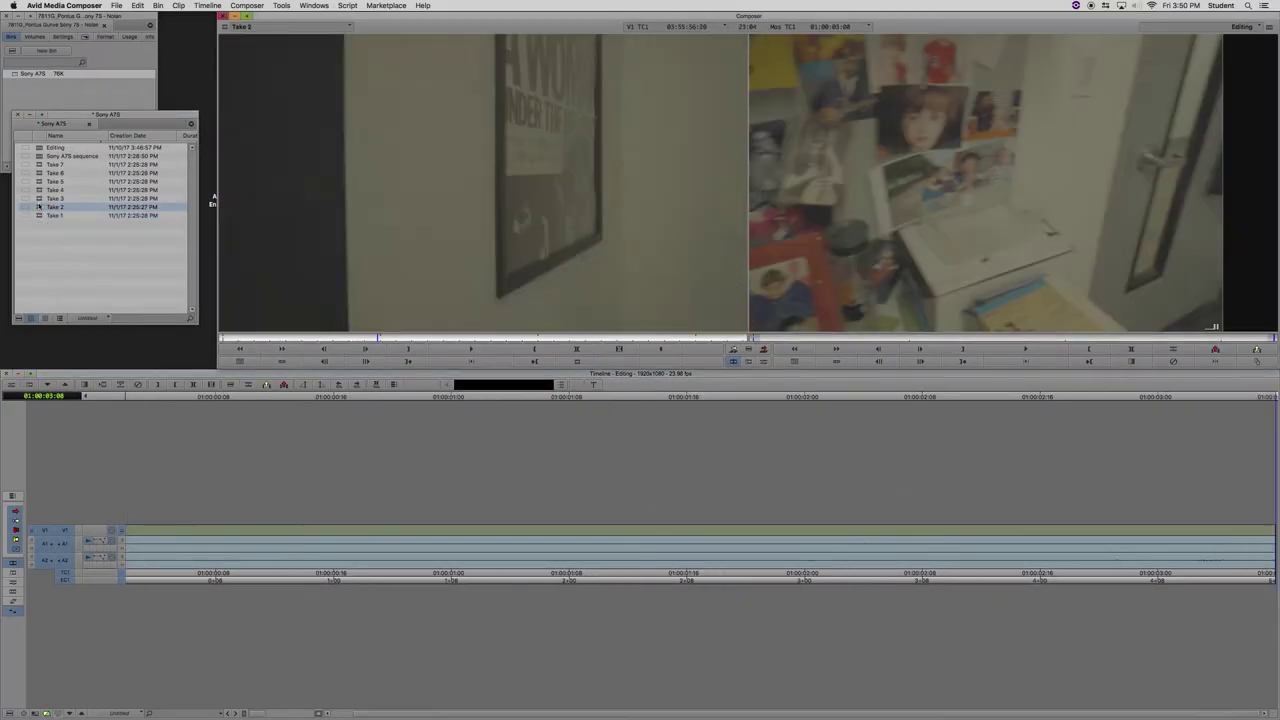
click(313, 340)
drag(313, 340, 469, 349)
key(o)
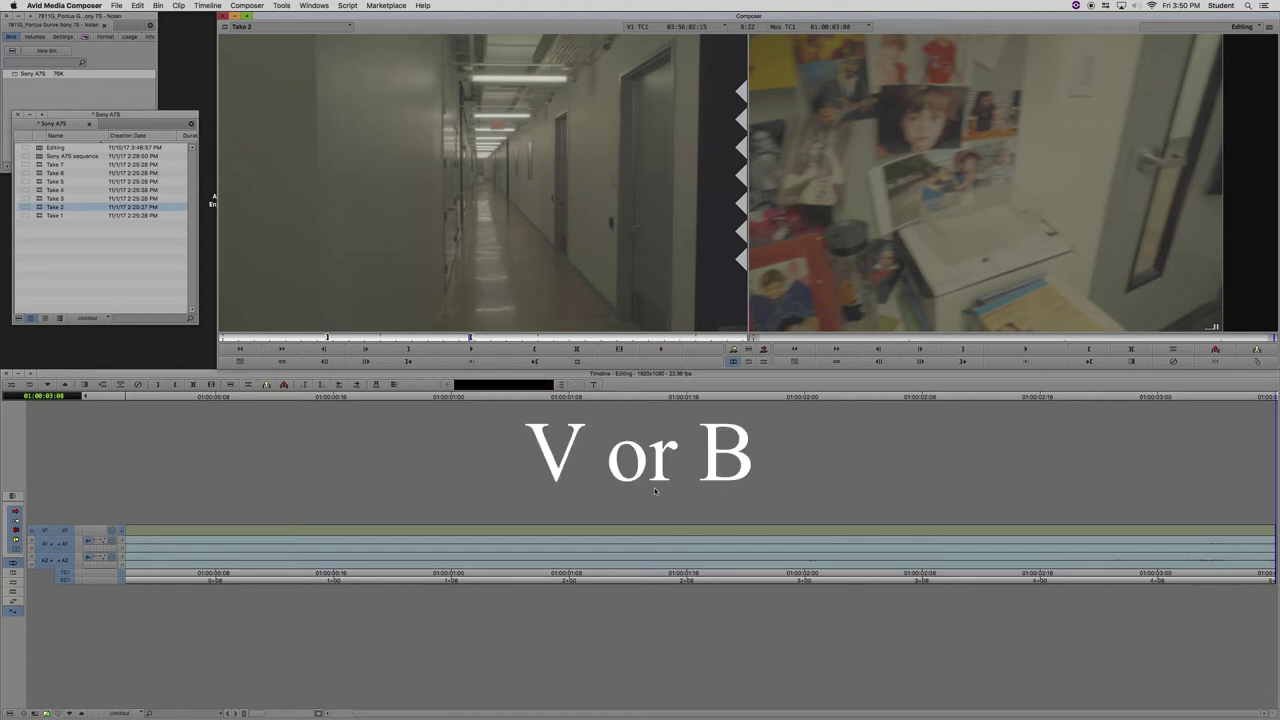
key(v)
Delete the A1 and A2 audio segments of both Take 2 and Take 1, keeping only the video
click(456, 563)
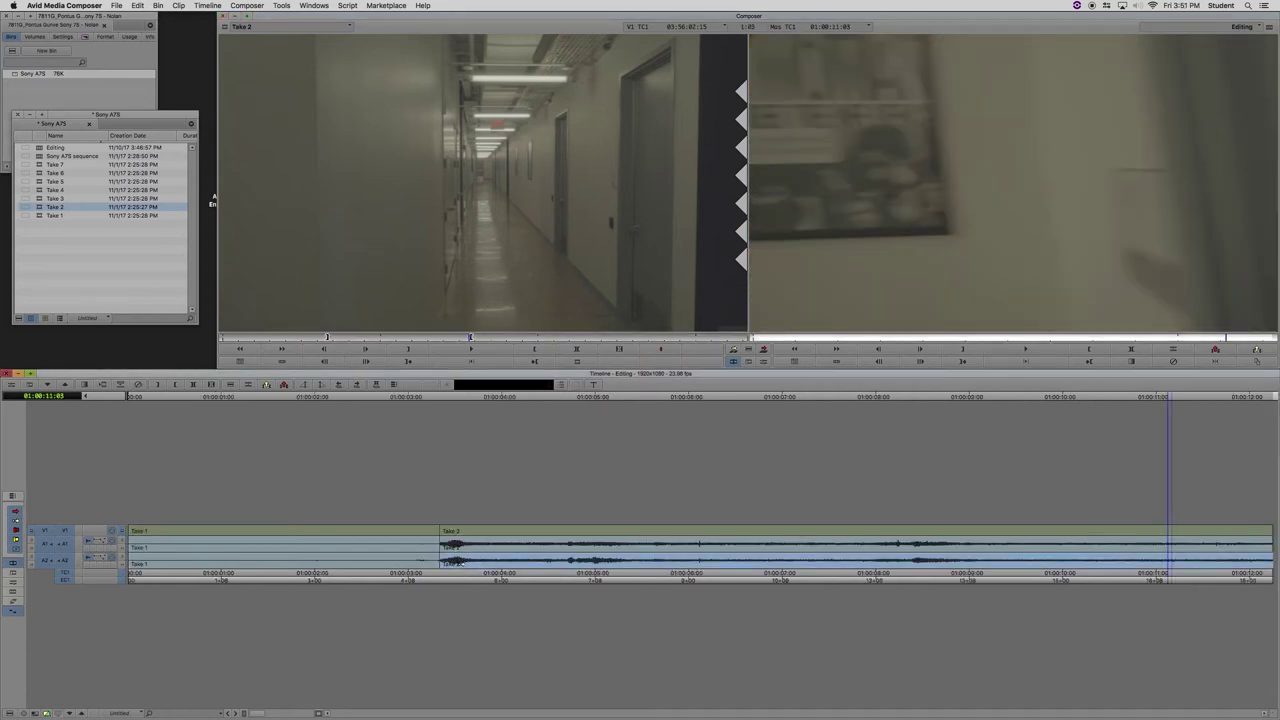
shift+click(461, 543)
key(Delete)
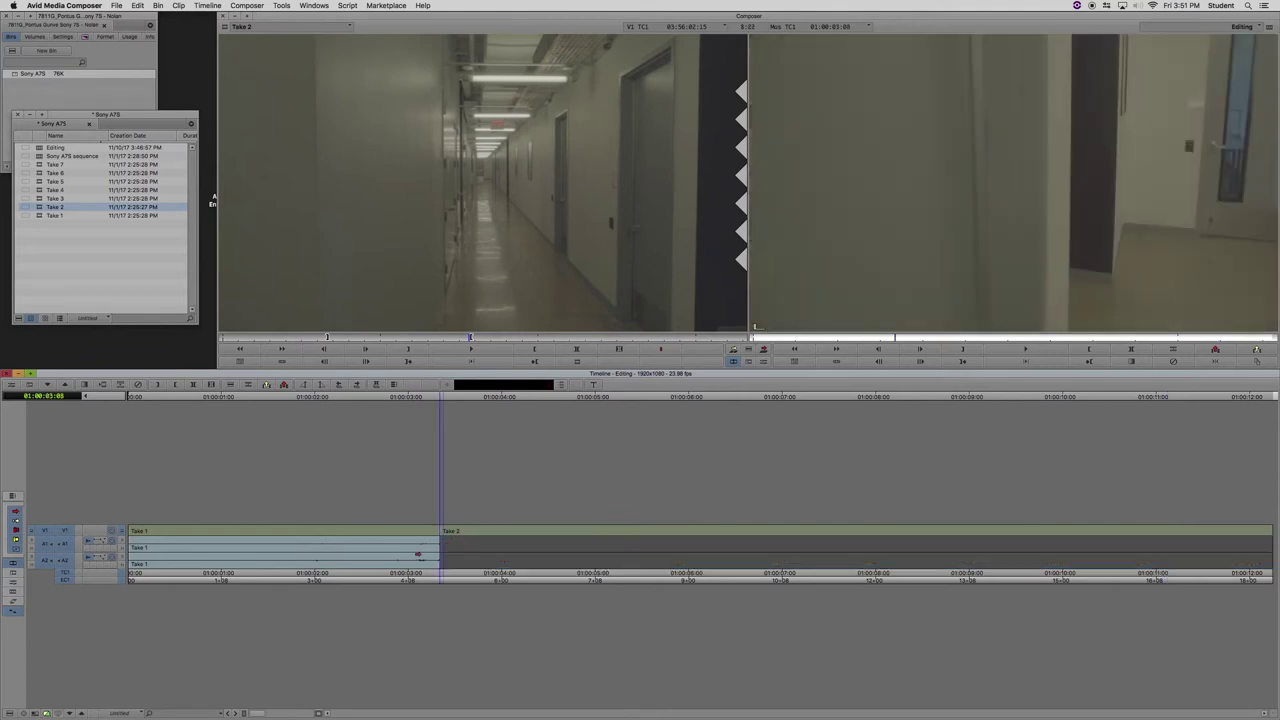
click(416, 556)
key(Delete)
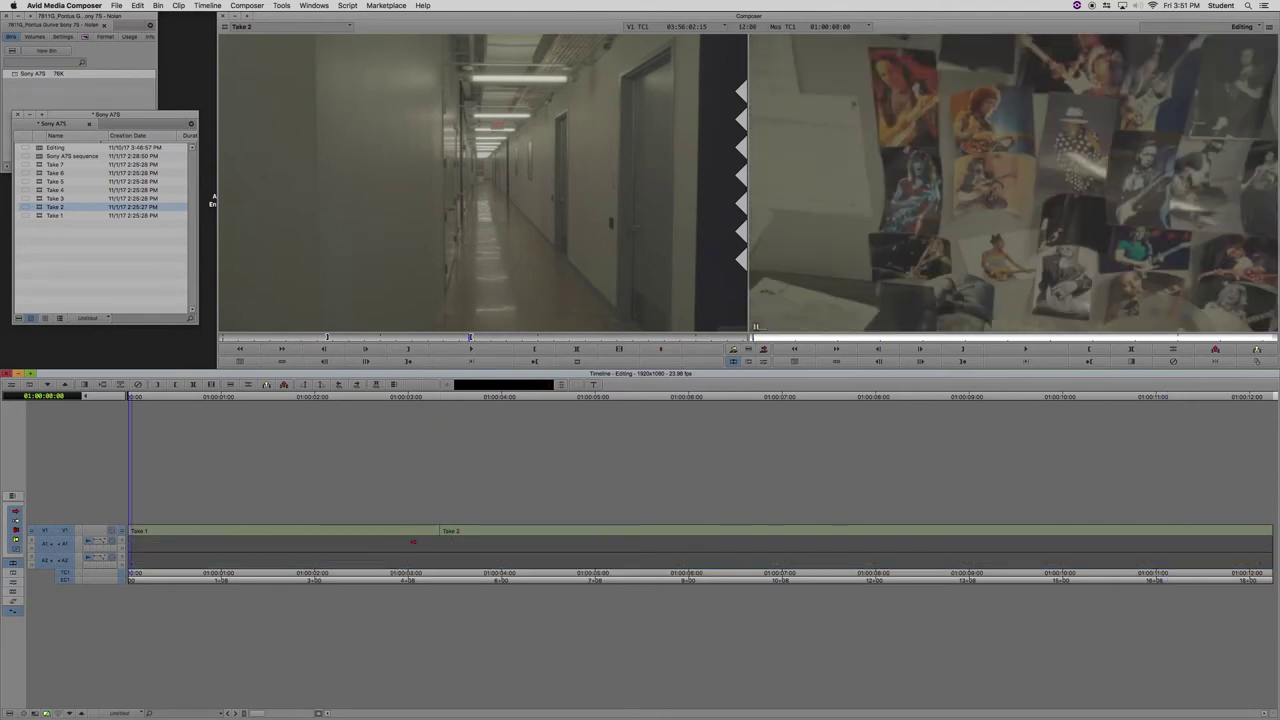
Try splicing the marked Take 3 section in at the cut between Take 1 and Take 2, 01:00:03:08, and undo the insert
drag(421, 399, 518, 474)
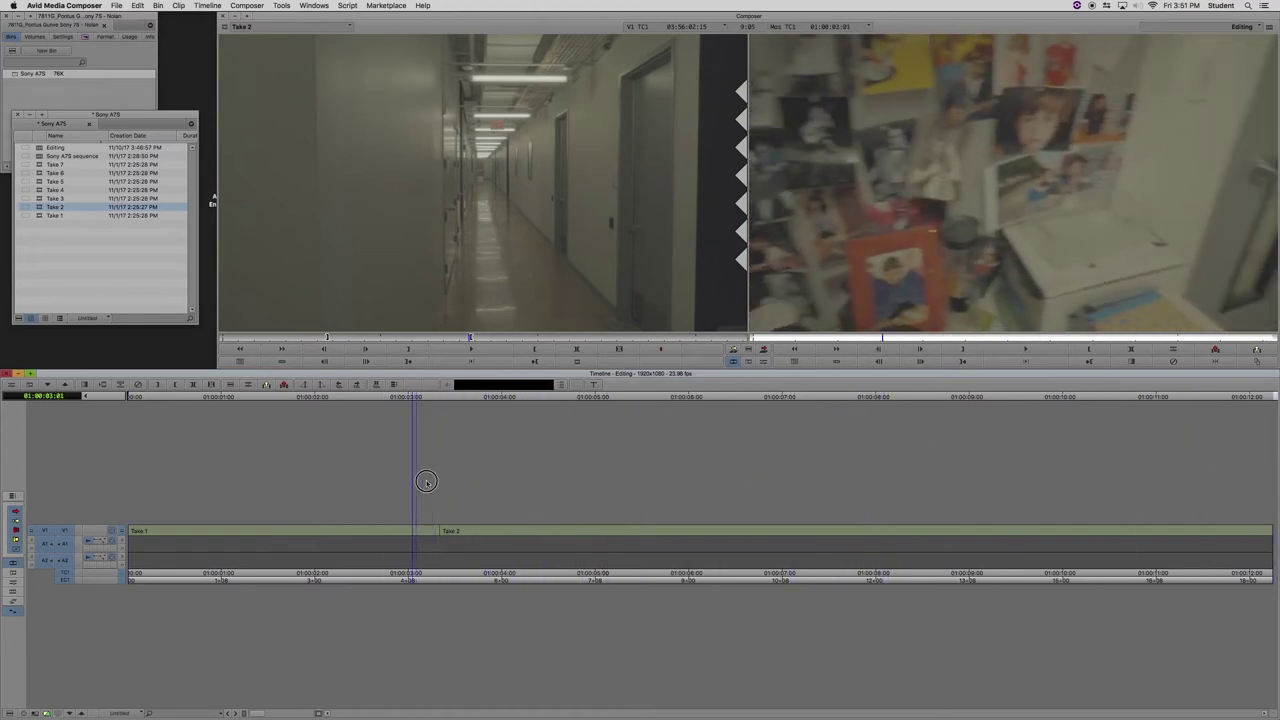
click(443, 480)
key(Right)
mouse_move(444, 480)
mouse_down()
mouse_move(383, 489)
mouse_move(507, 479)
mouse_move(440, 483)
mouse_up()
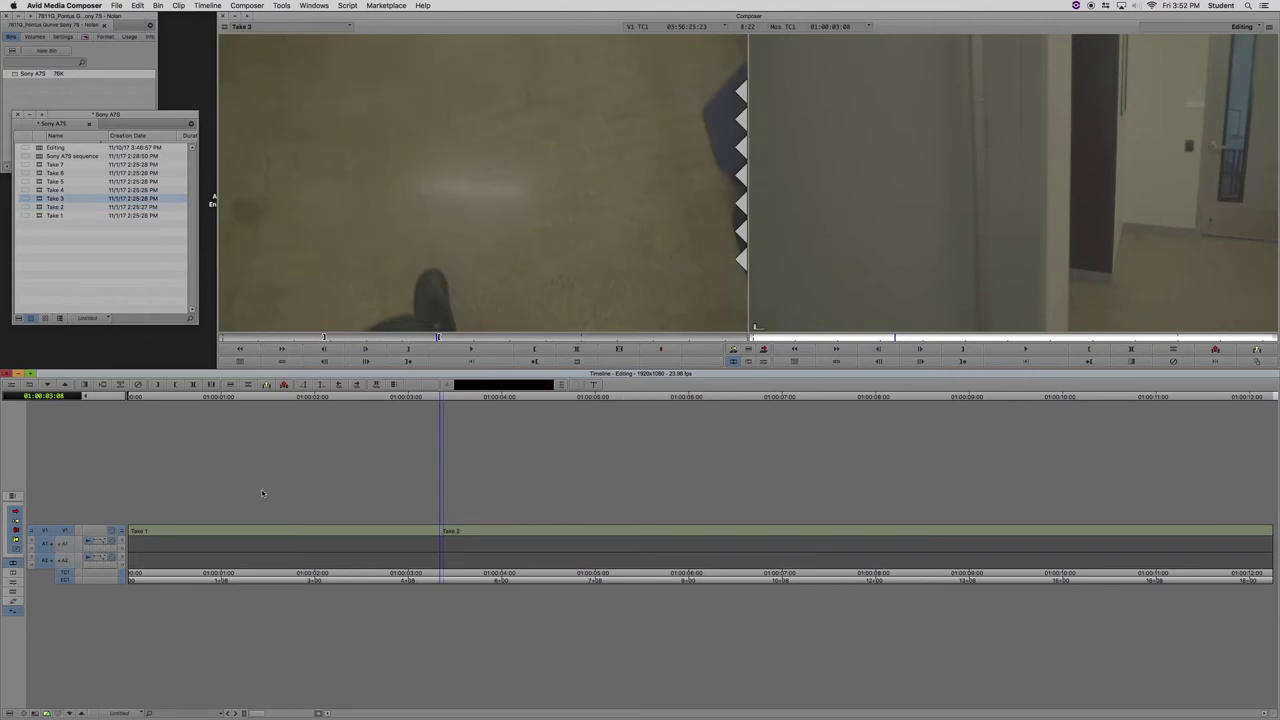
key(v)
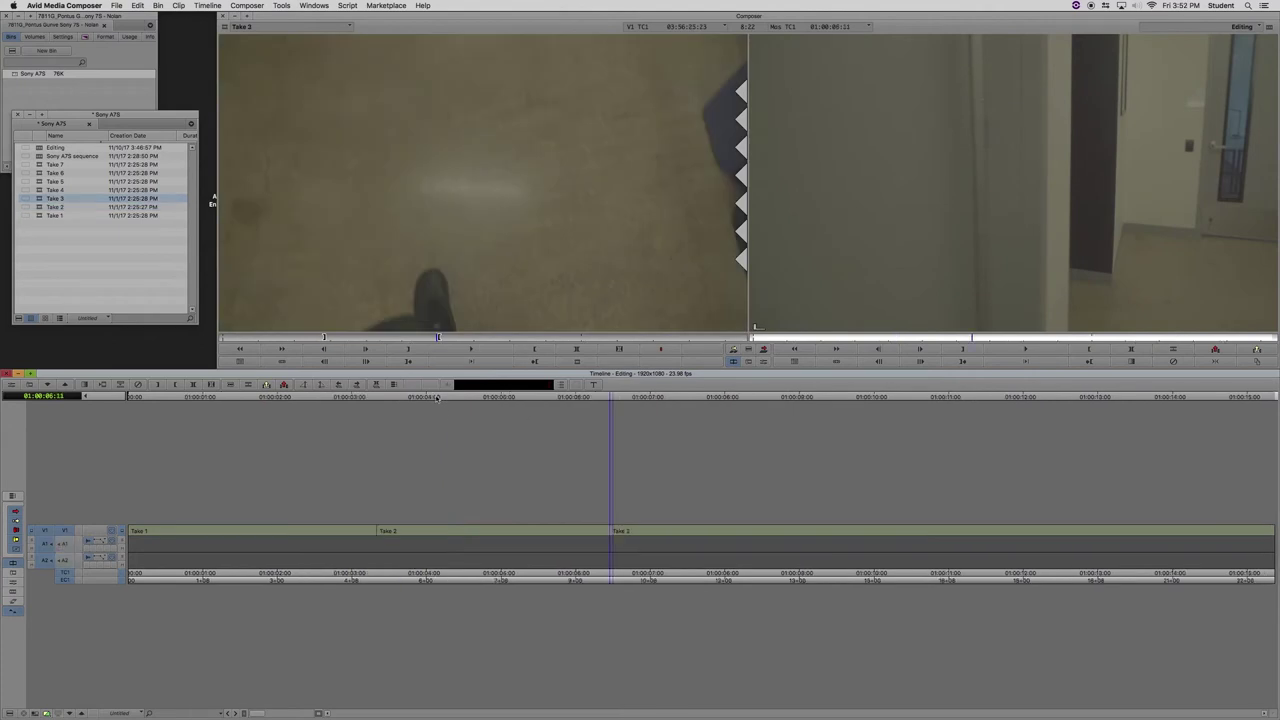
drag(440, 402, 815, 426)
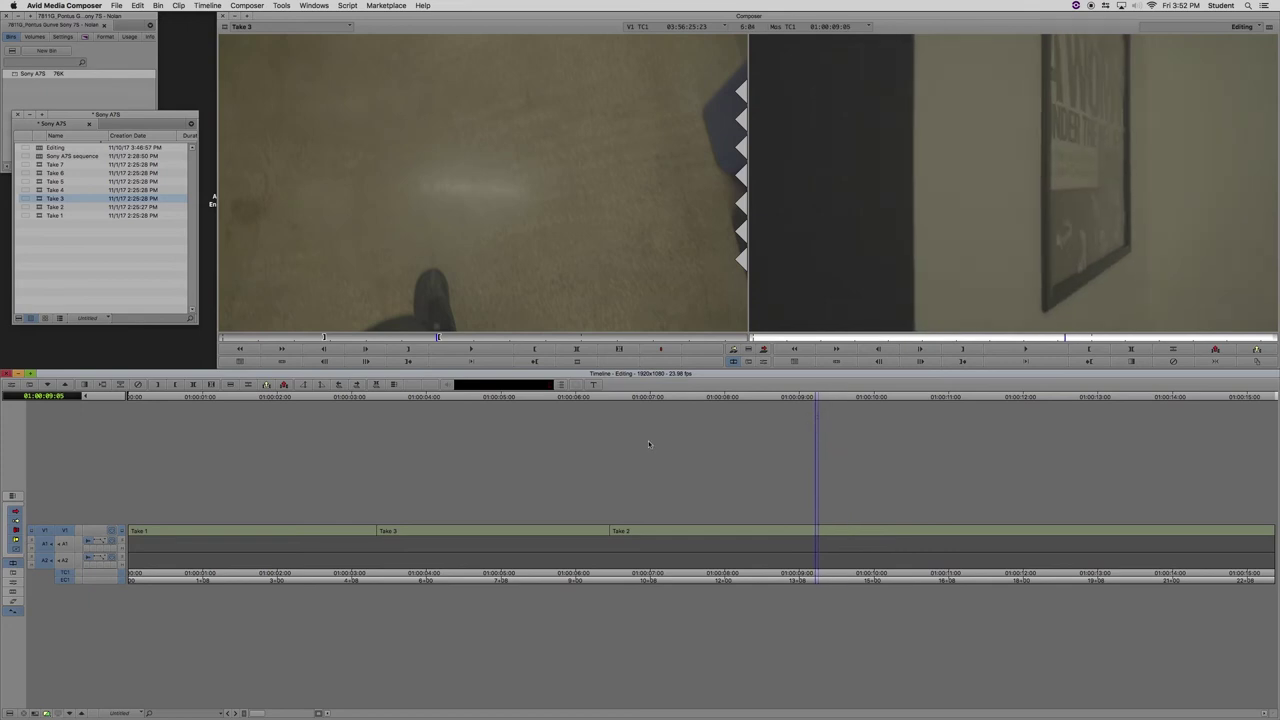
key(super+z)
Try overwriting with, and splicing in, the marked Take 3 section at 01:00:02:23 inside Take 1, undoing the edits
drag(432, 413, 408, 432)
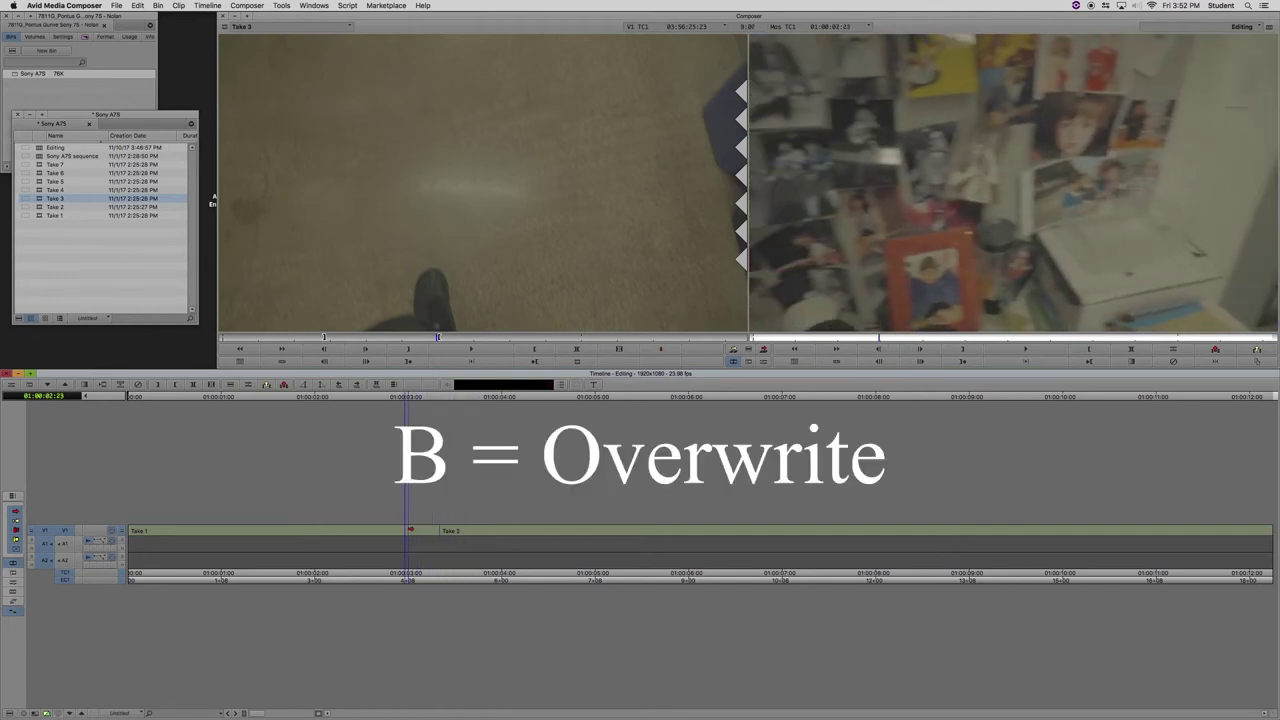
key(b)
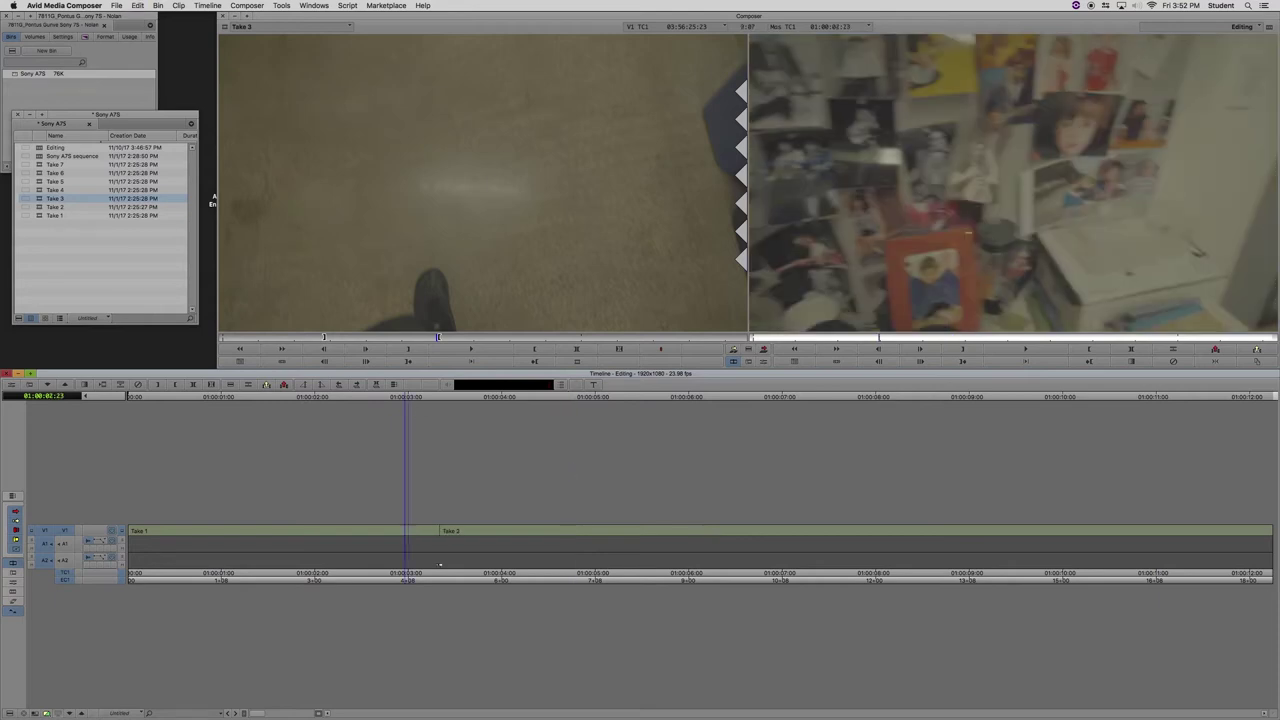
key(v)
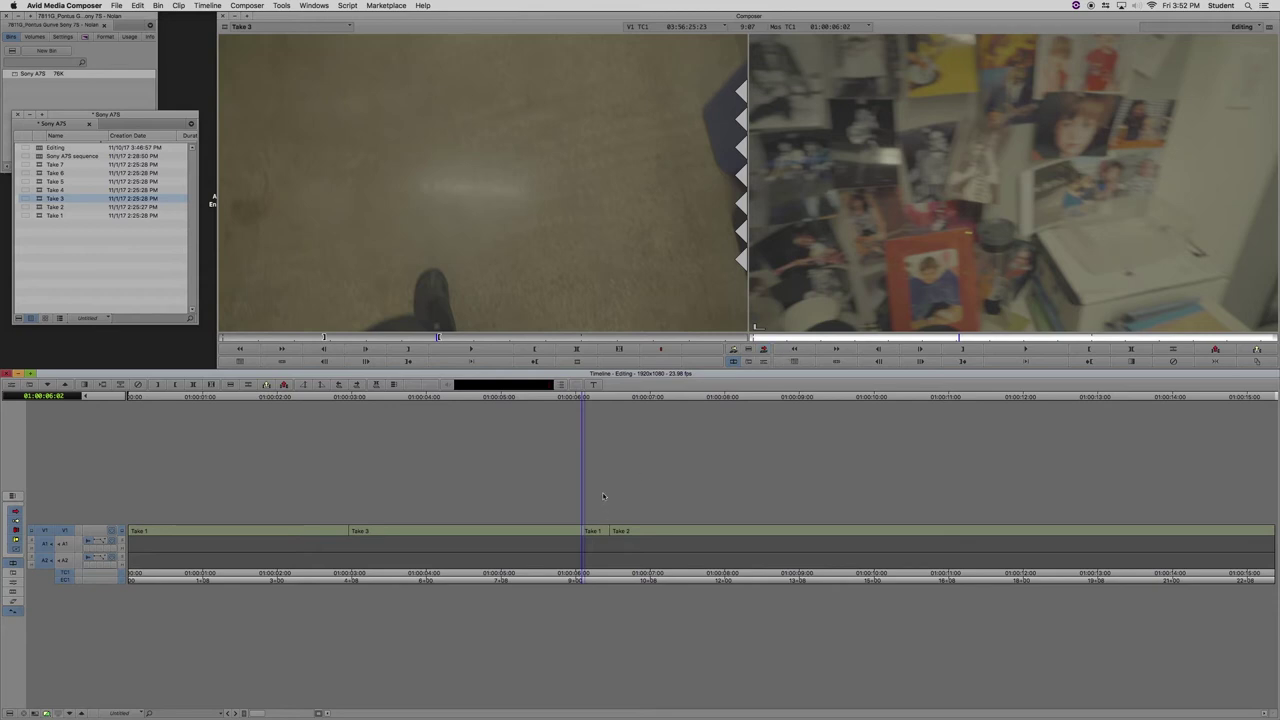
key(super+z)
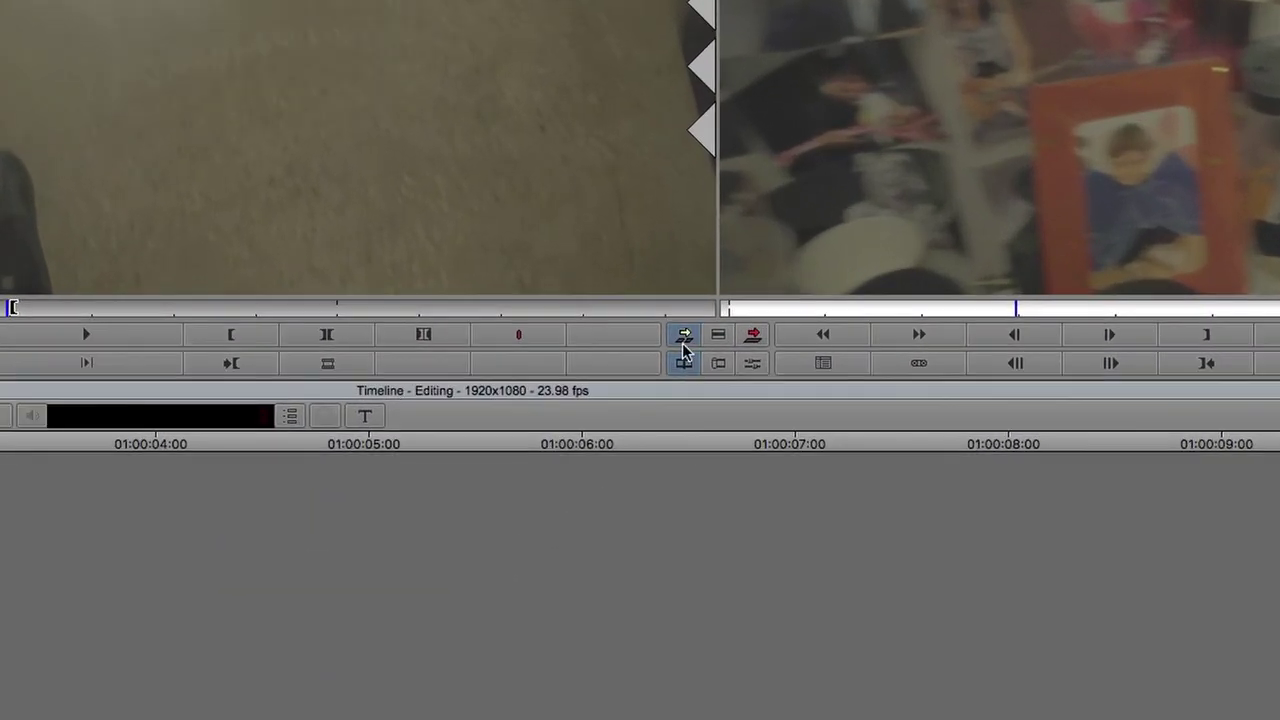
Try splicing in the marked Take 3 section at 01:00:02:23, undo the splice, and overwrite the sequence with it instead
click(684, 338)
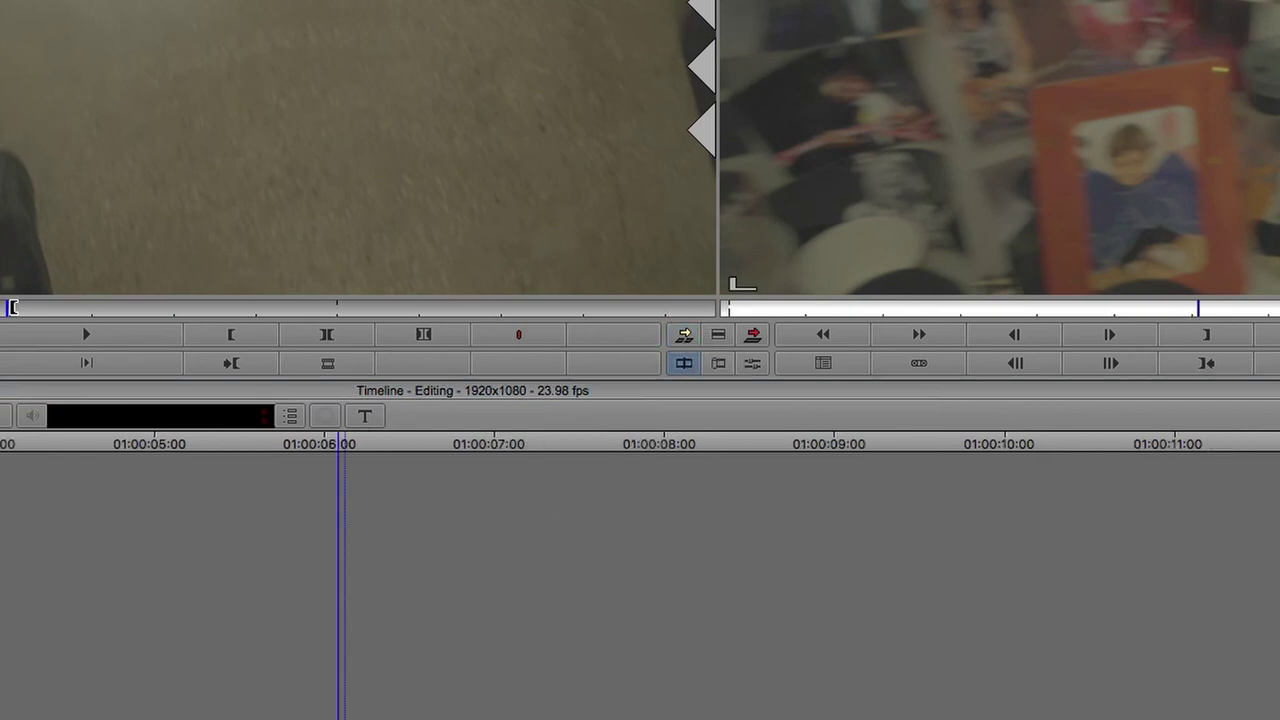
key(super+z)
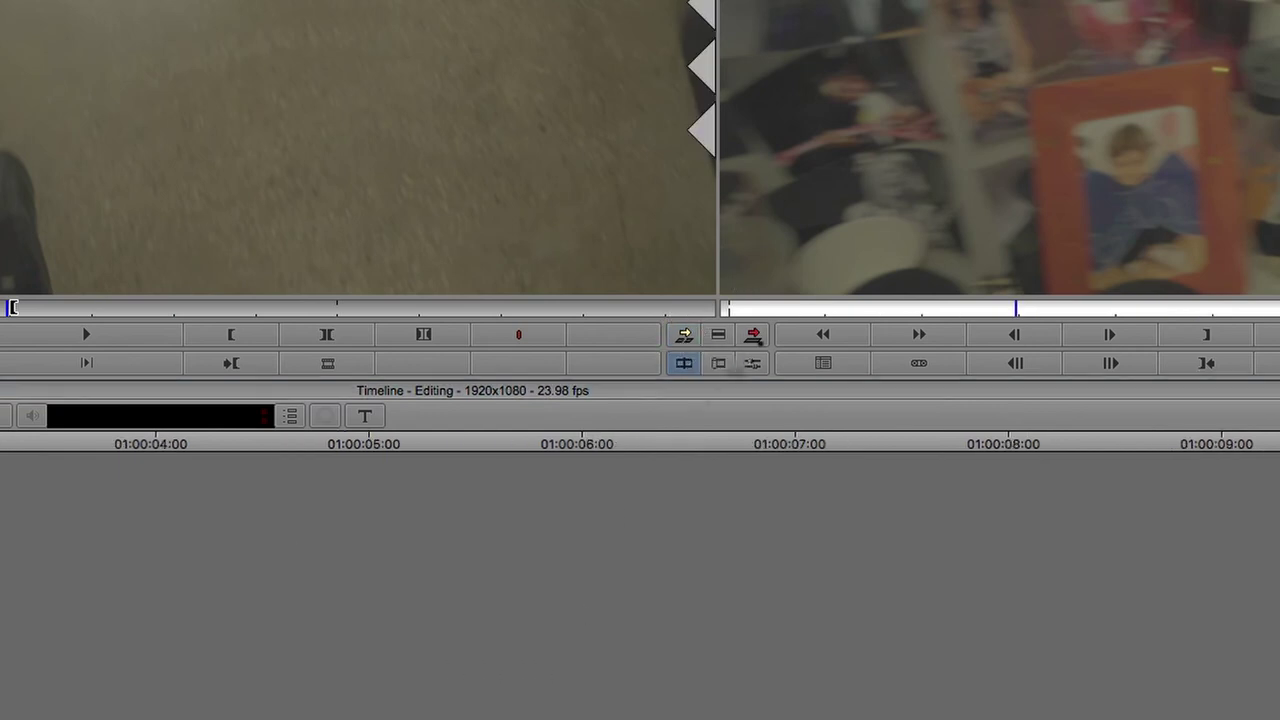
click(754, 336)
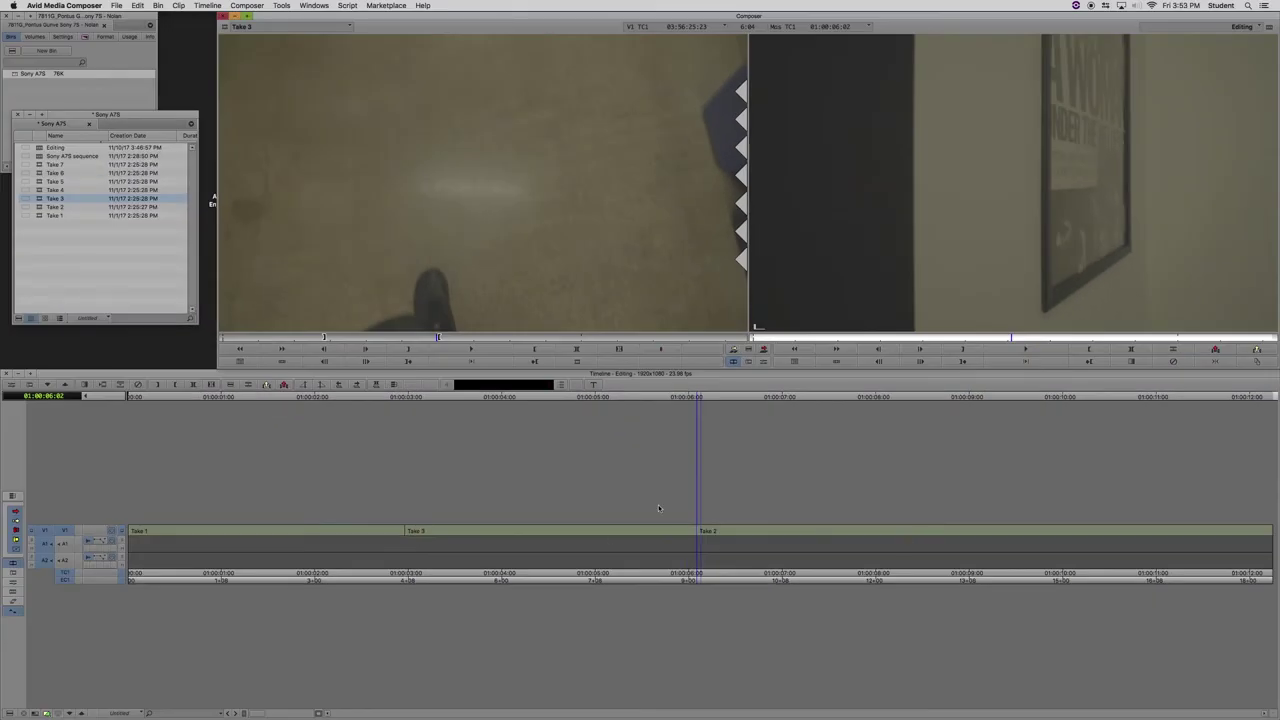
Mark a section at the start of Take 2 in the sequence, from 01:00:06:11 to 01:00:07:09
key(a)
click(548, 431)
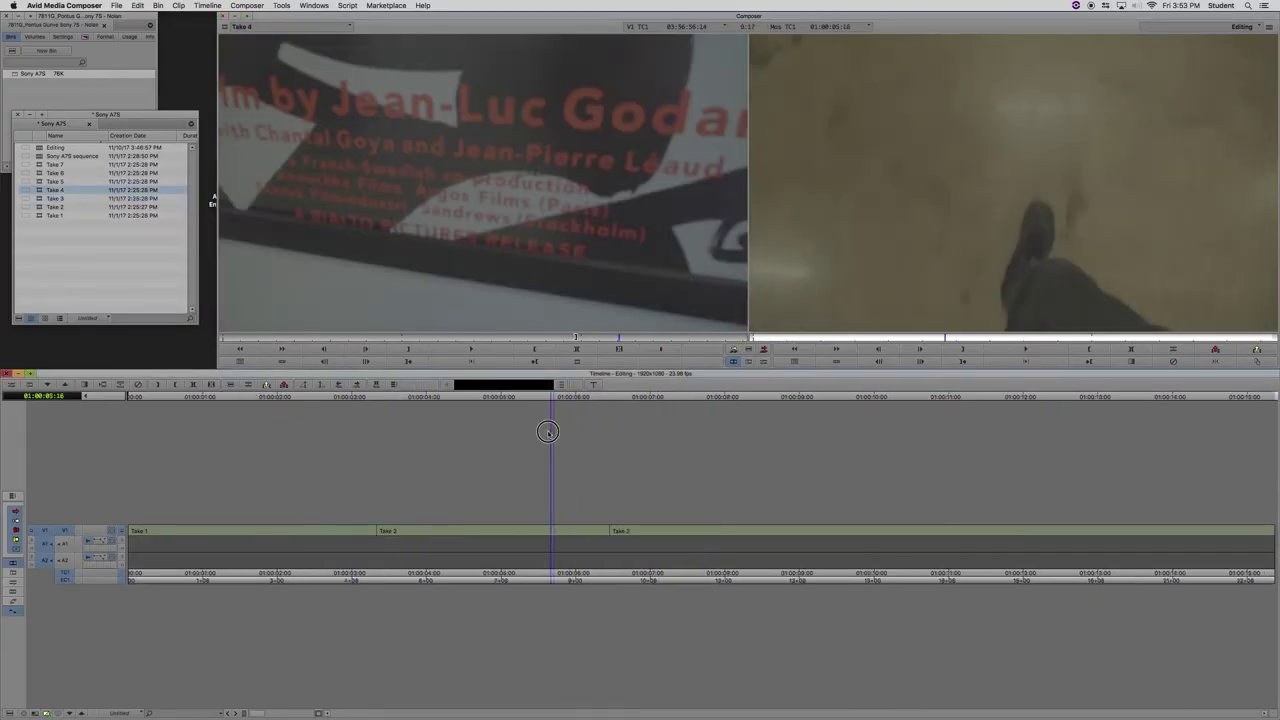
key(space)
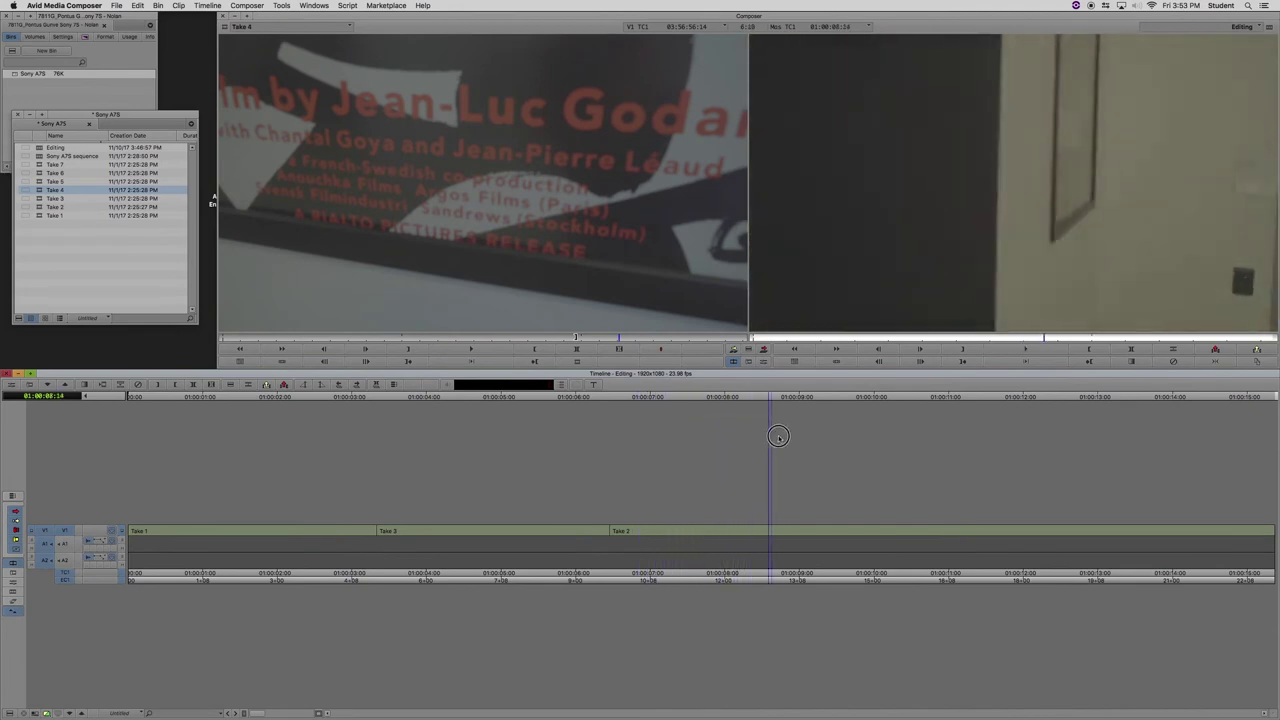
drag(845, 443, 637, 465)
key(i)
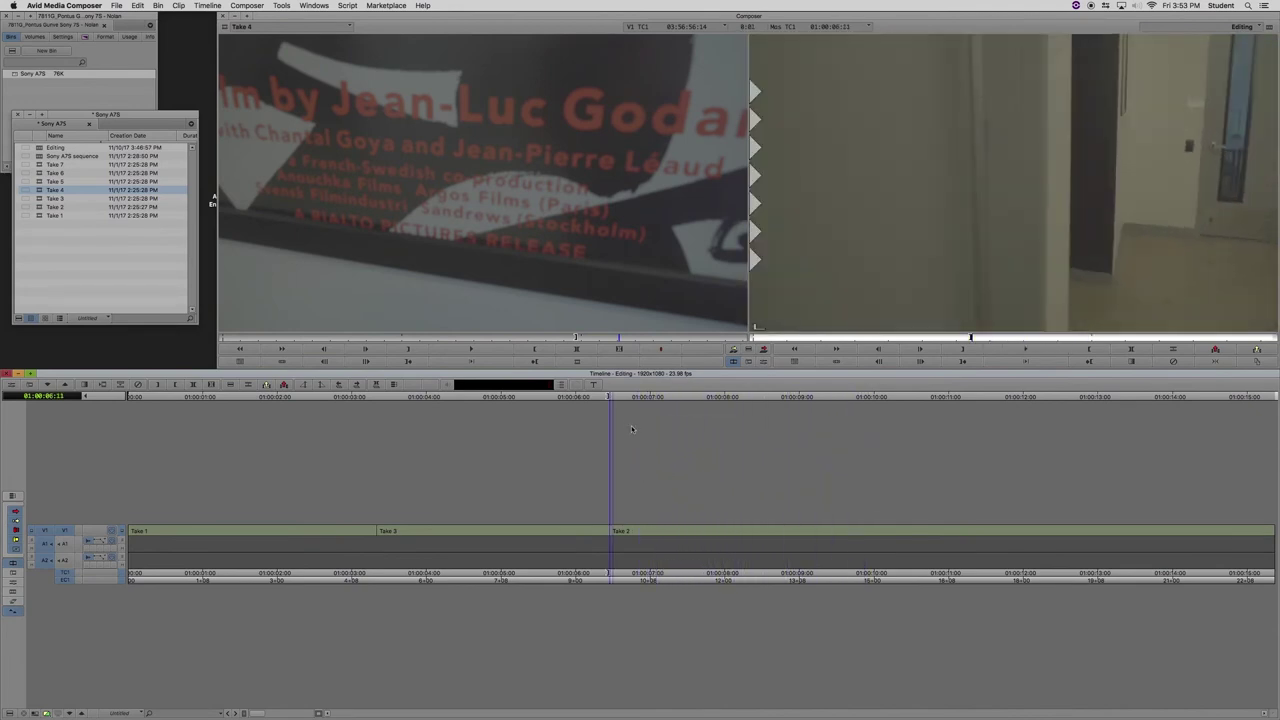
drag(616, 398, 657, 402)
key(o)
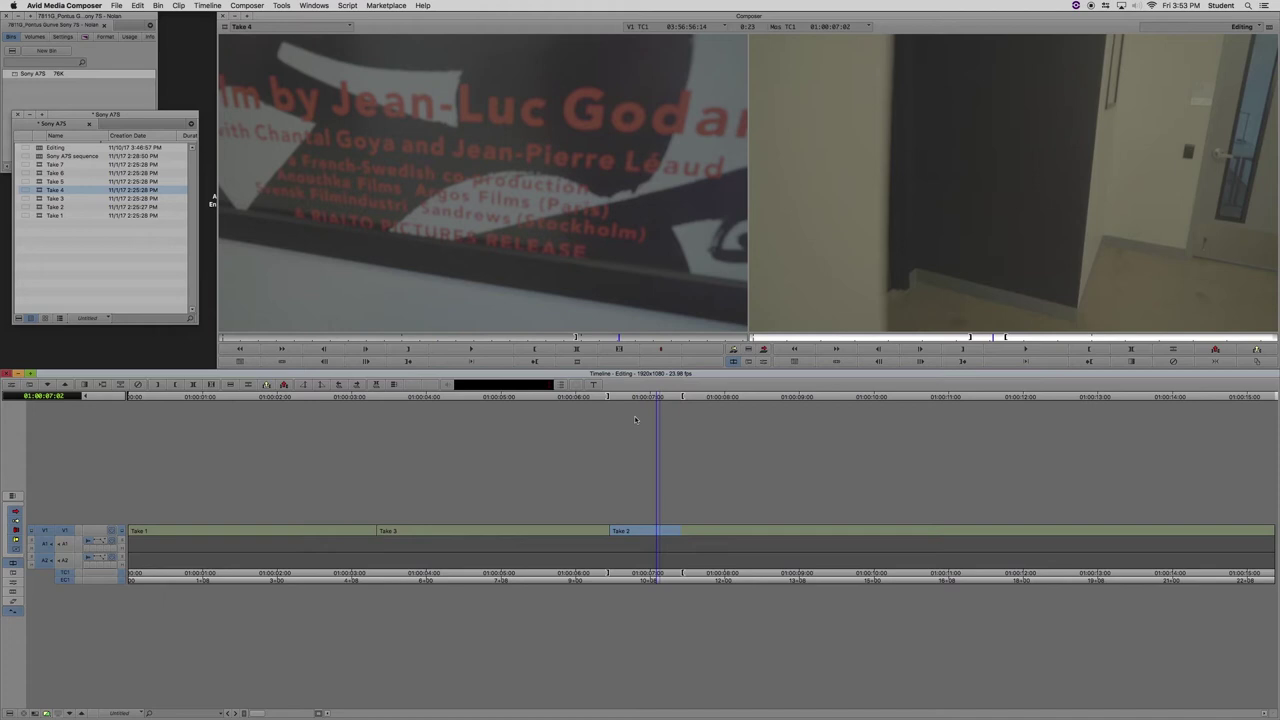
Try lifting the marked section from the start of Take 2, and undo the lift
key(z)
drag(652, 399, 767, 399)
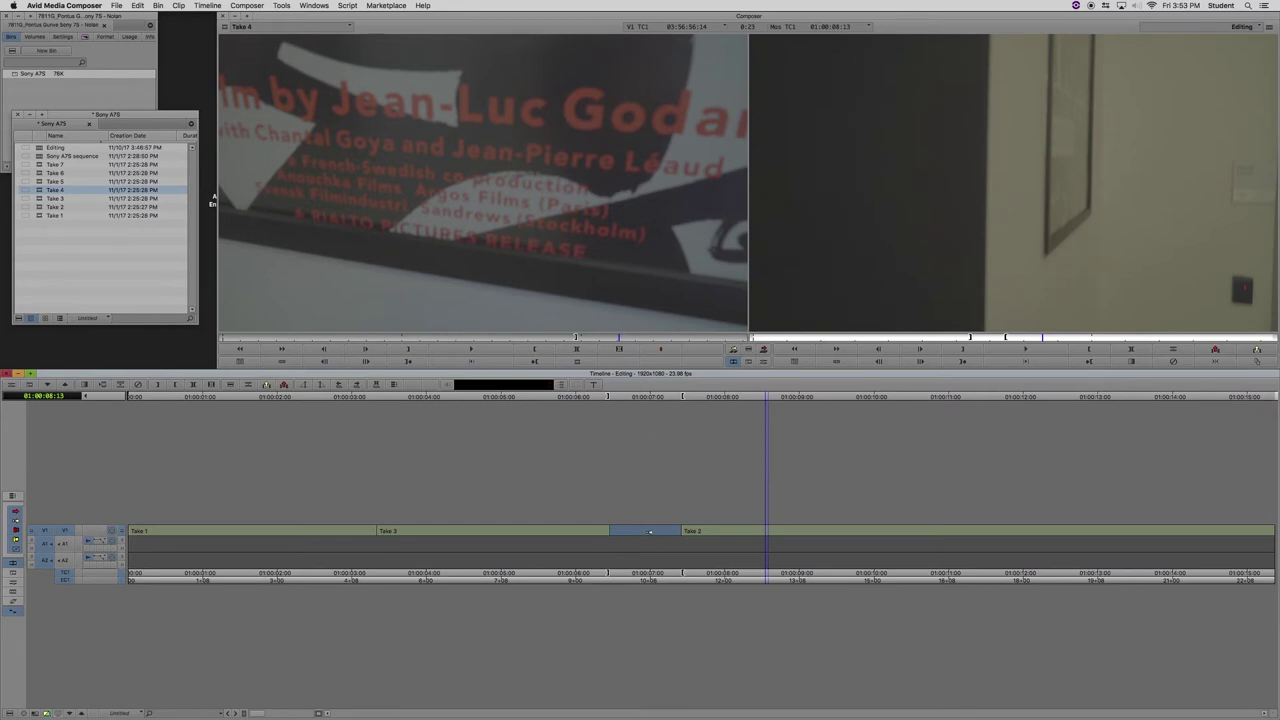
key(super+z)
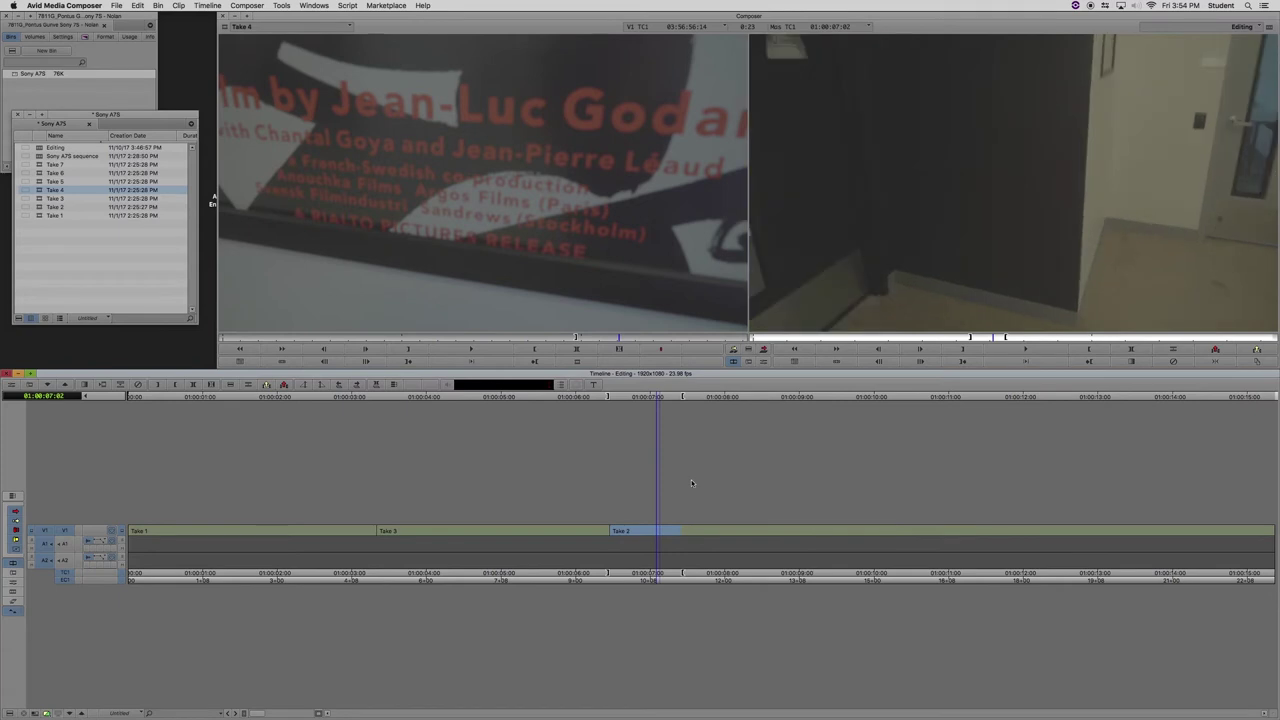
Try extracting the marked section of Take 2, undo it, and lift the section instead to leave a gap
key(x)
click(619, 397)
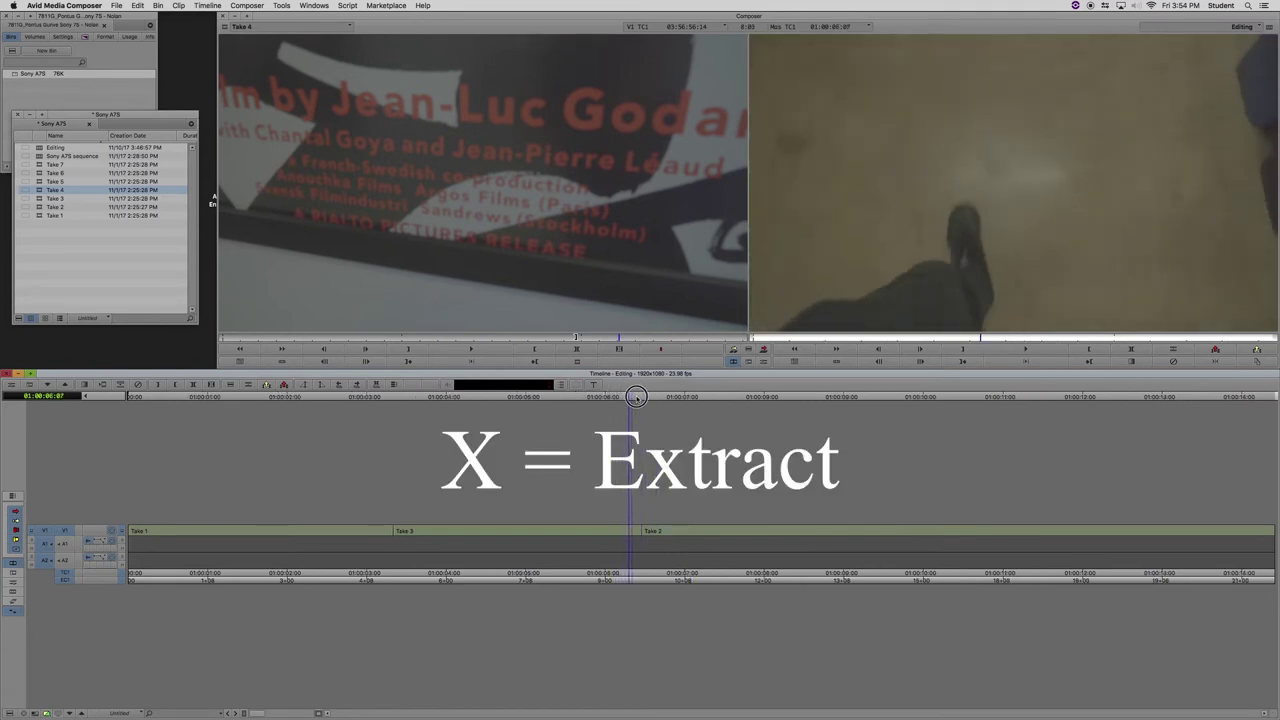
drag(619, 397, 664, 397)
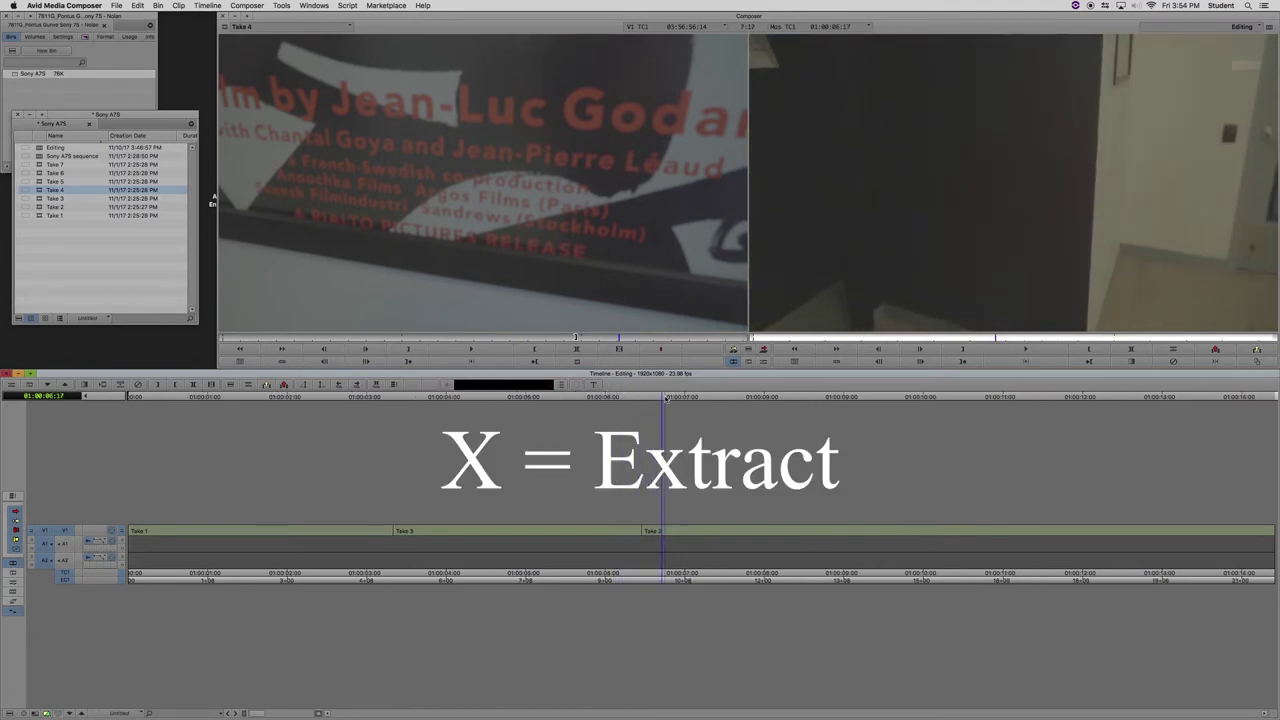
click(642, 496)
key(super+z)
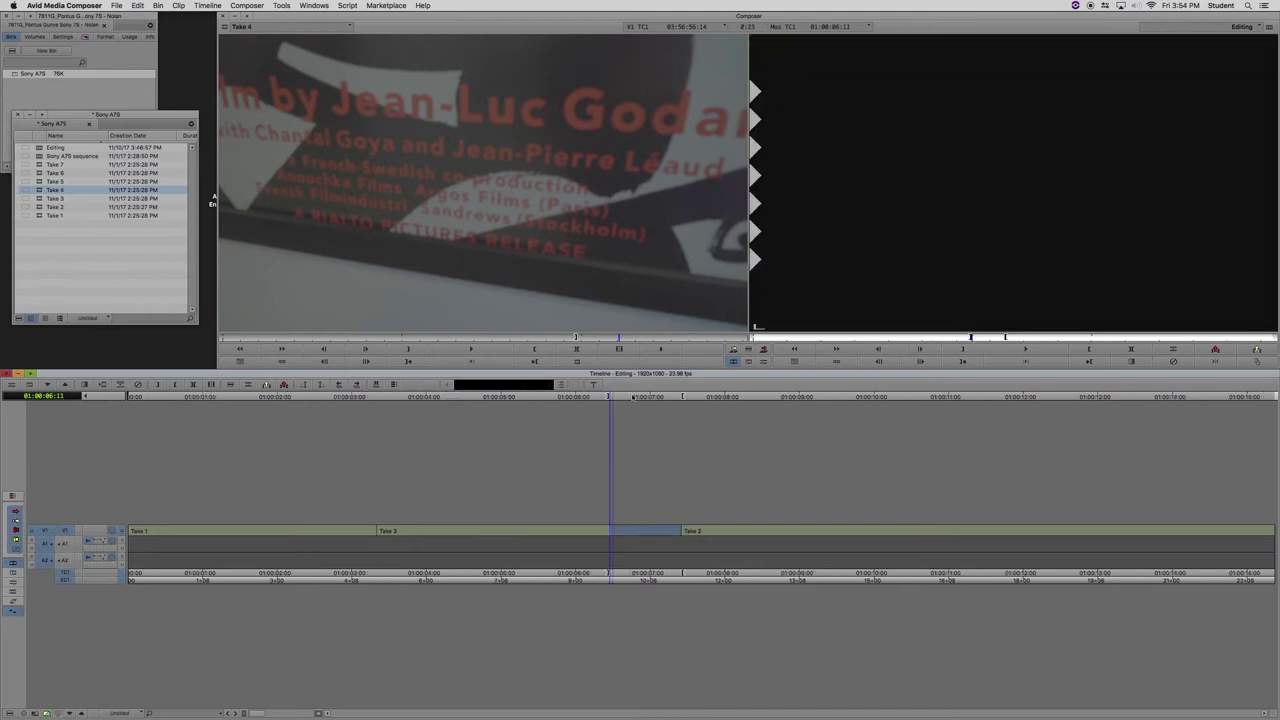
Clear the in and out marks from both the sequence and the Take 4 source clip
drag(610, 397, 690, 404)
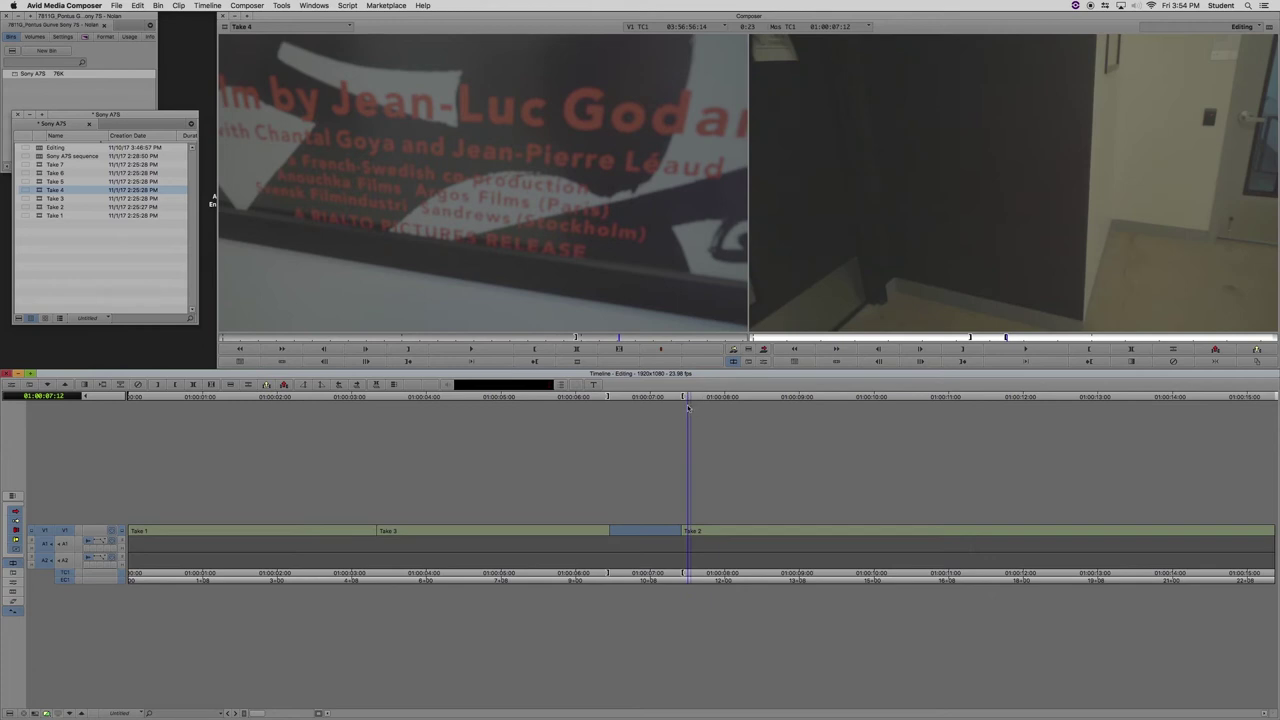
key(g)
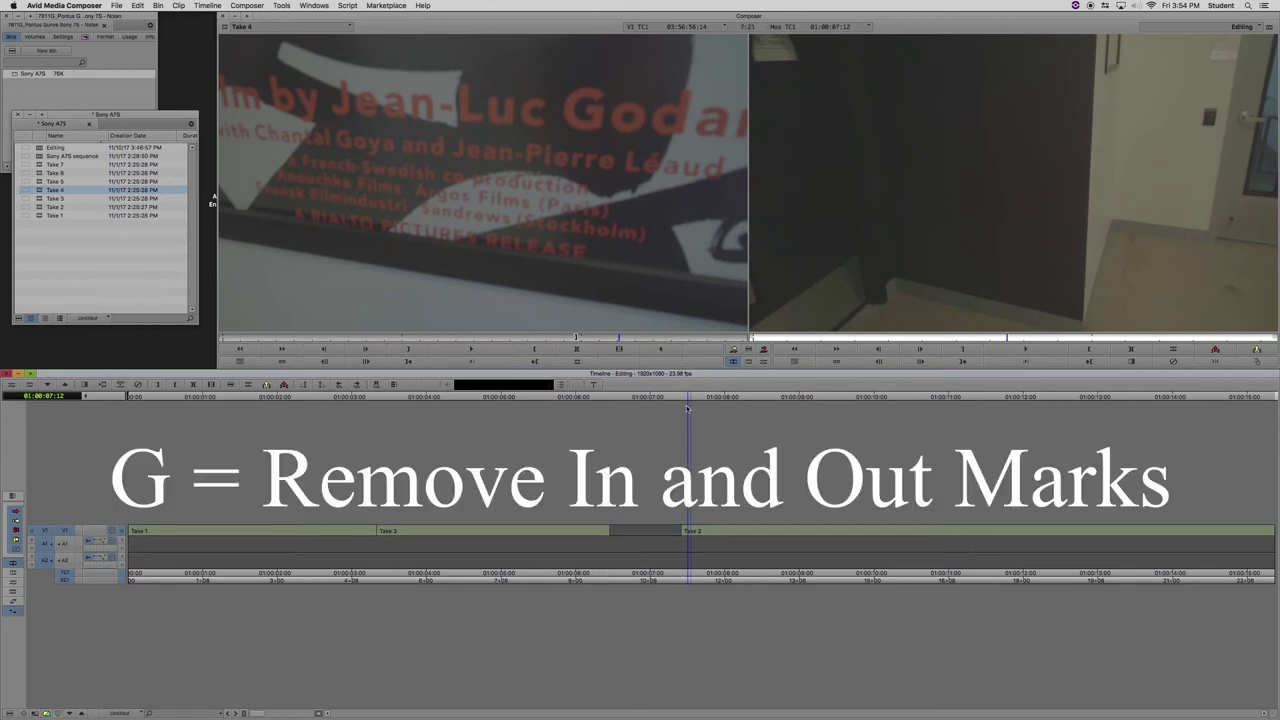
drag(660, 400, 714, 402)
click(569, 235)
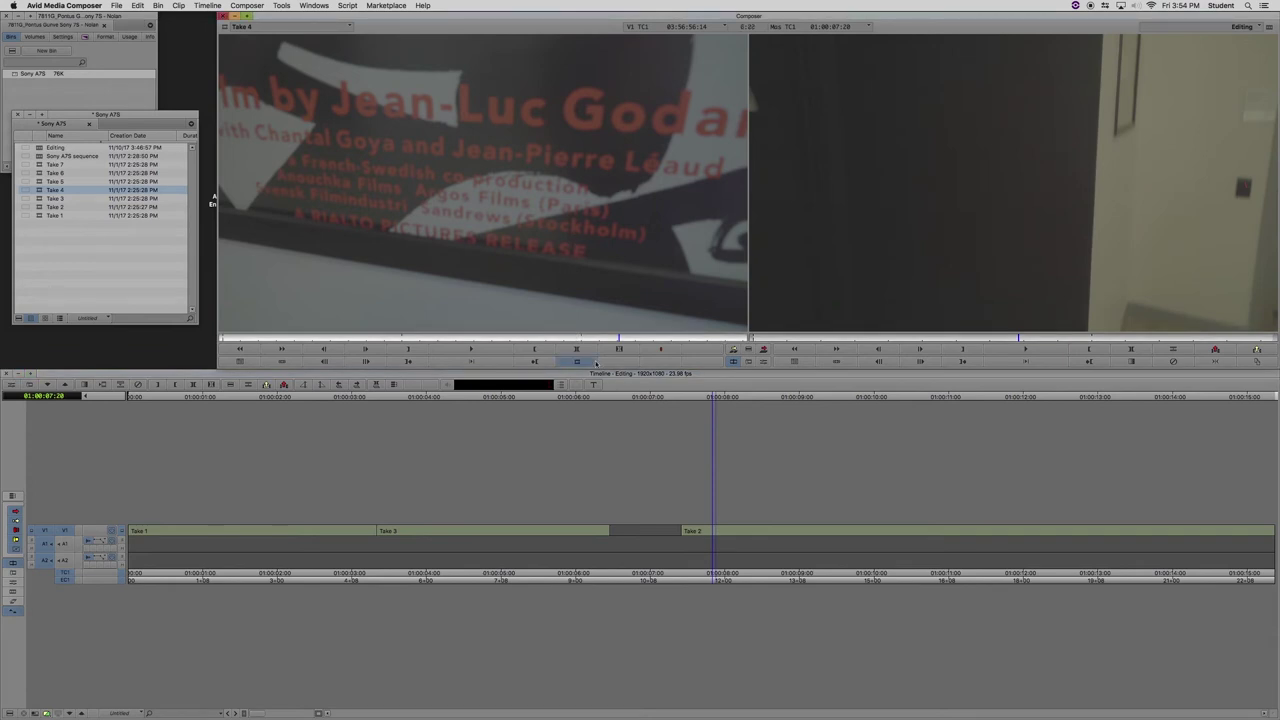
mouse_move(577, 340)
mouse_down()
mouse_move(482, 344)
mouse_move(600, 342)
mouse_up()
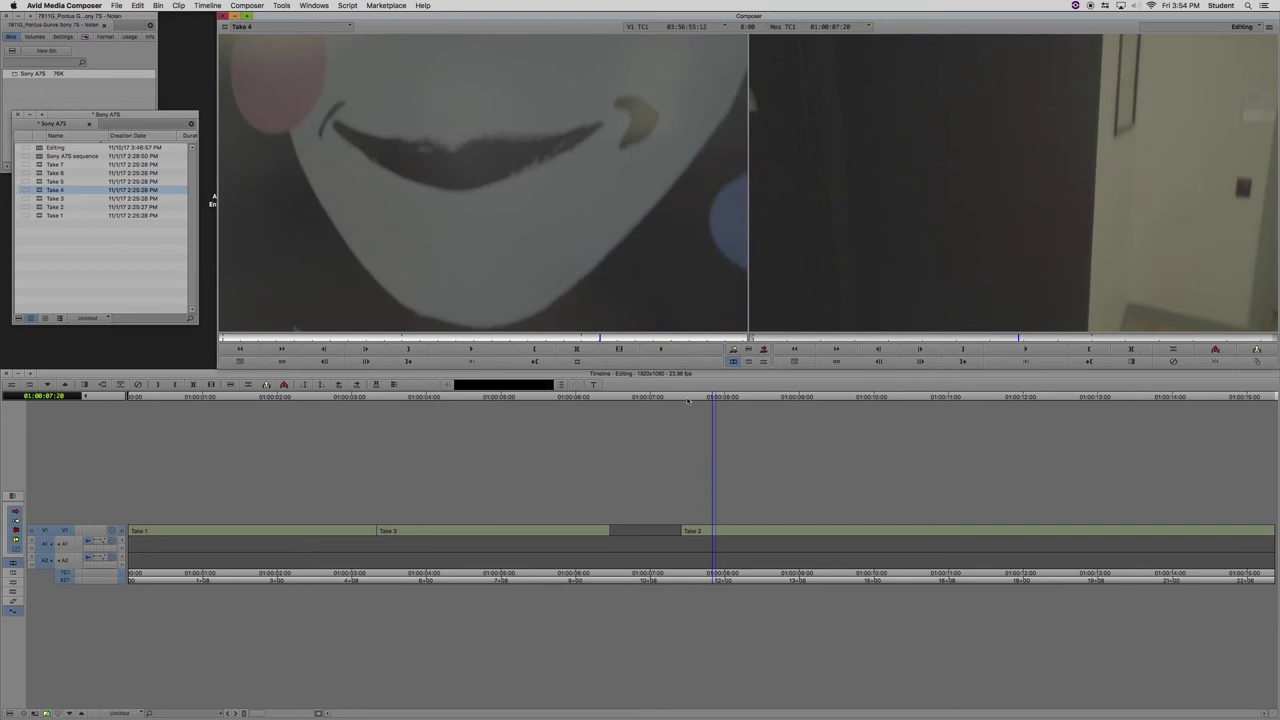
Mark the gap between Take 3 and Take 2 from 01:00:06:11 to 01:00:07:09, and return to its in point
drag(688, 403, 666, 403)
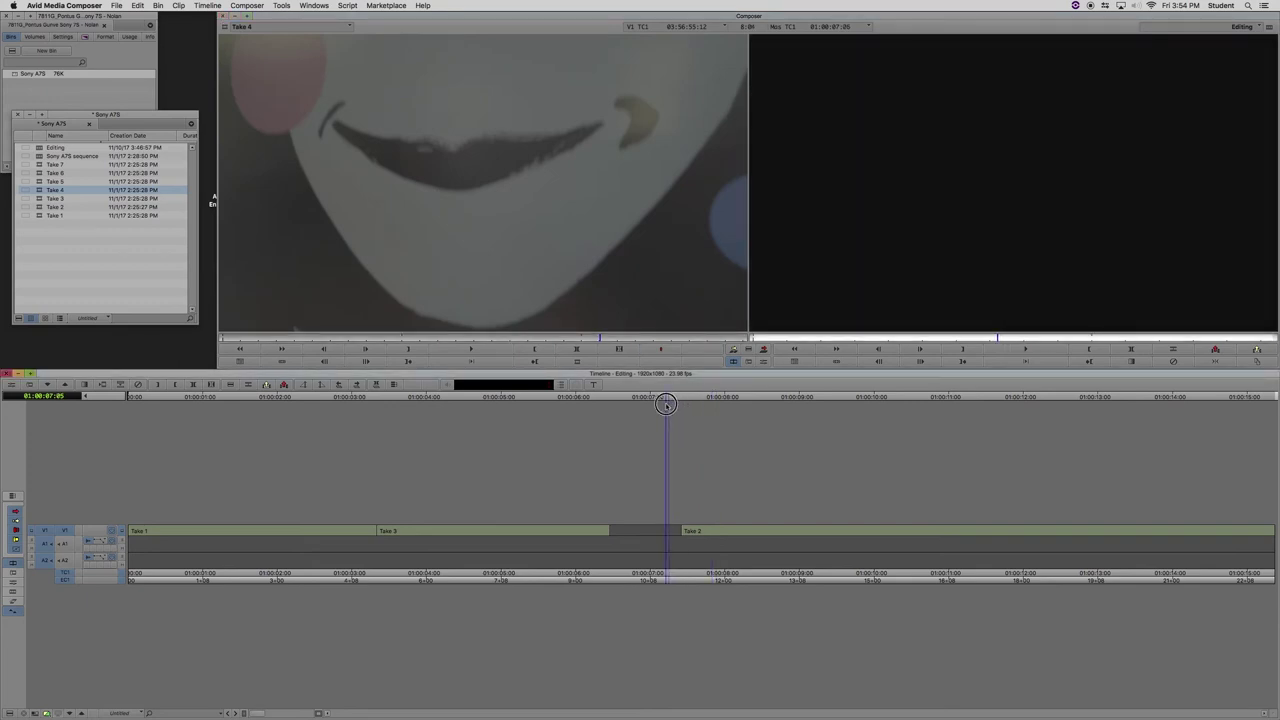
drag(666, 403, 624, 399)
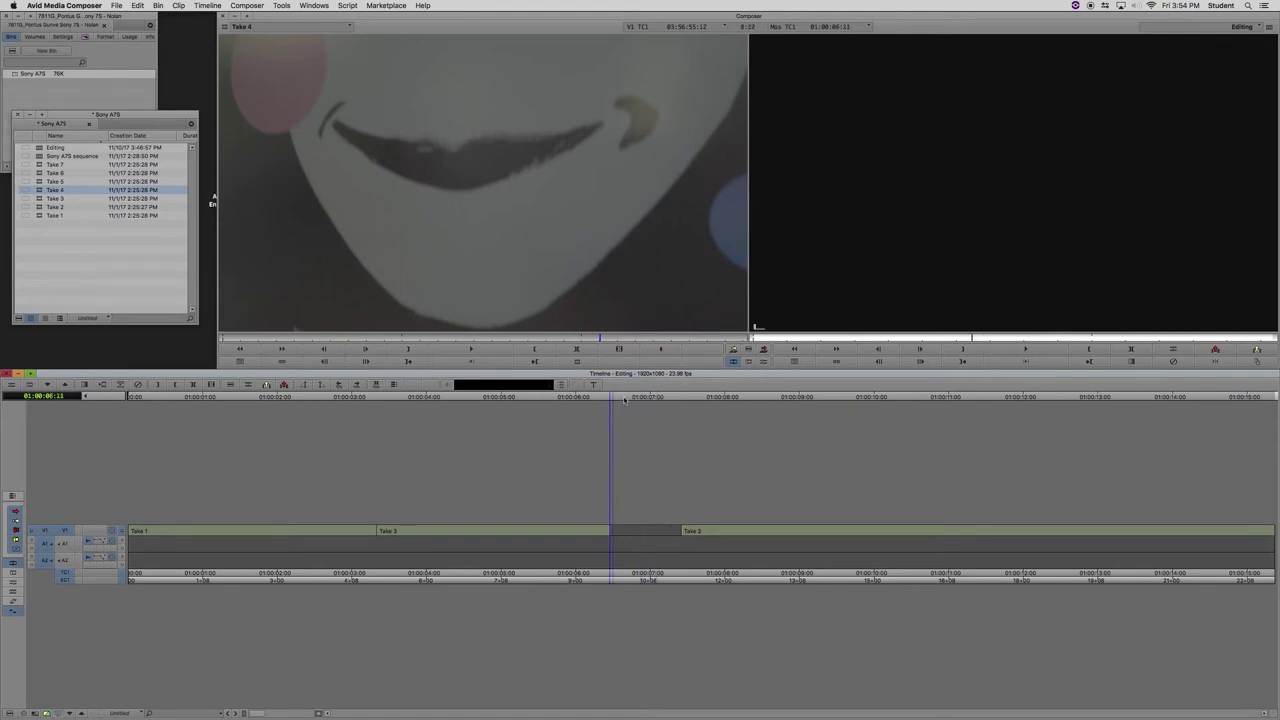
key(i)
key(s)
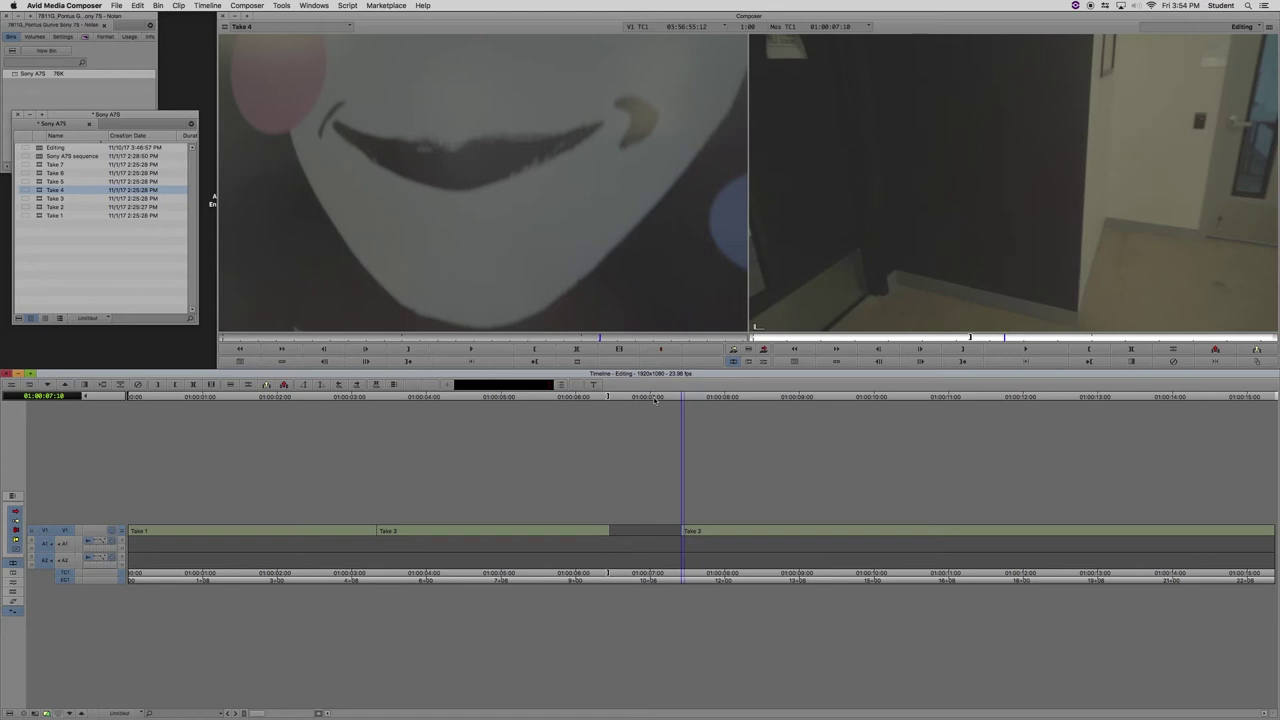
key(Left)
key(o)
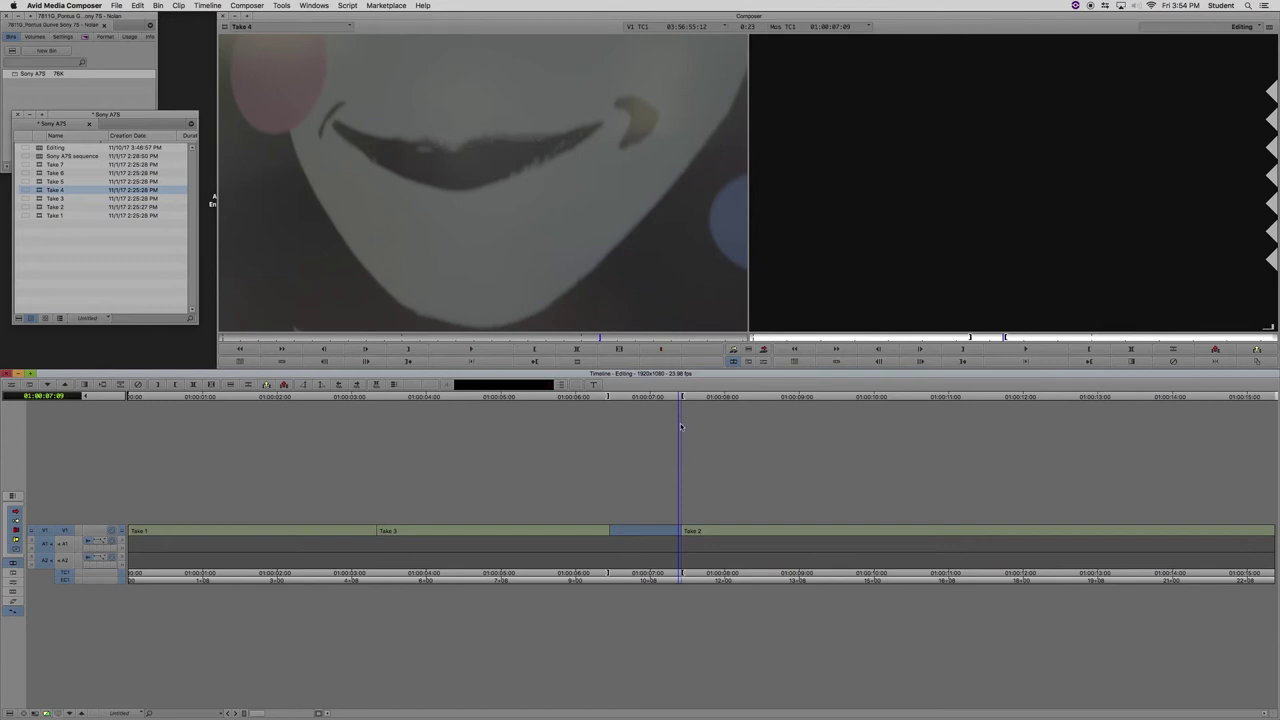
key(q)
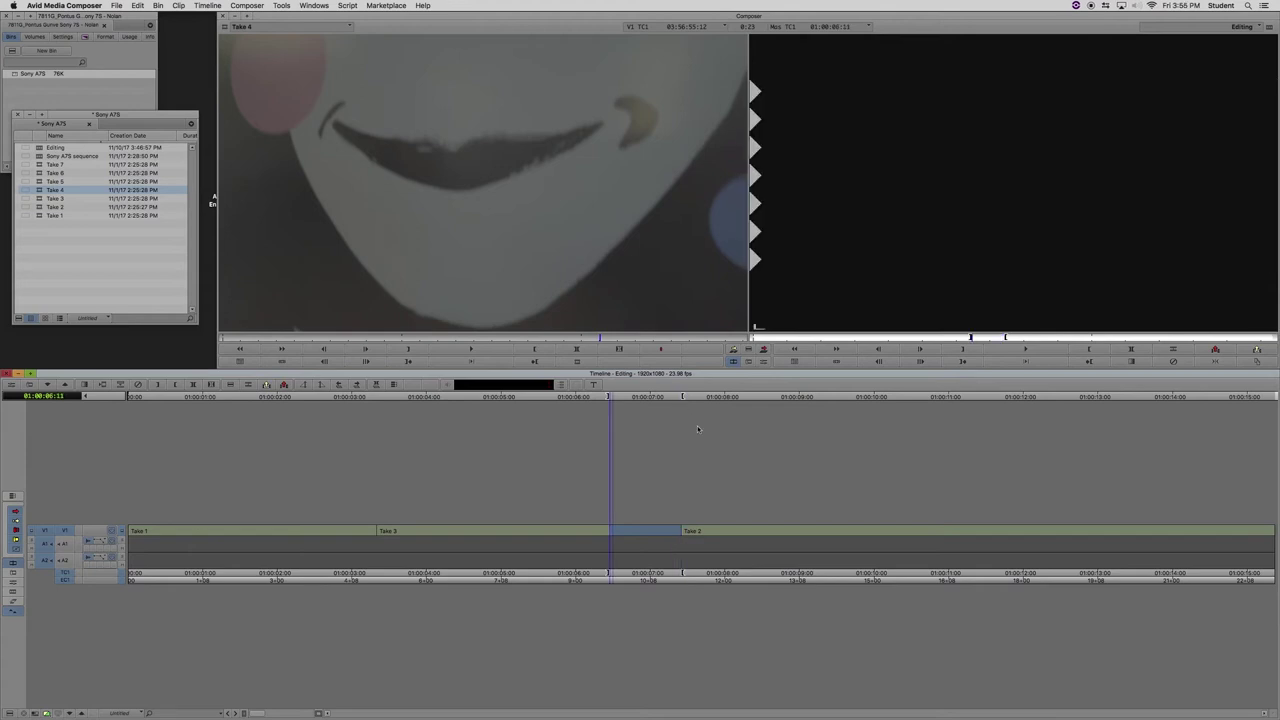
Extract the marked gap so that Take 2 directly follows Take 3
key(x)
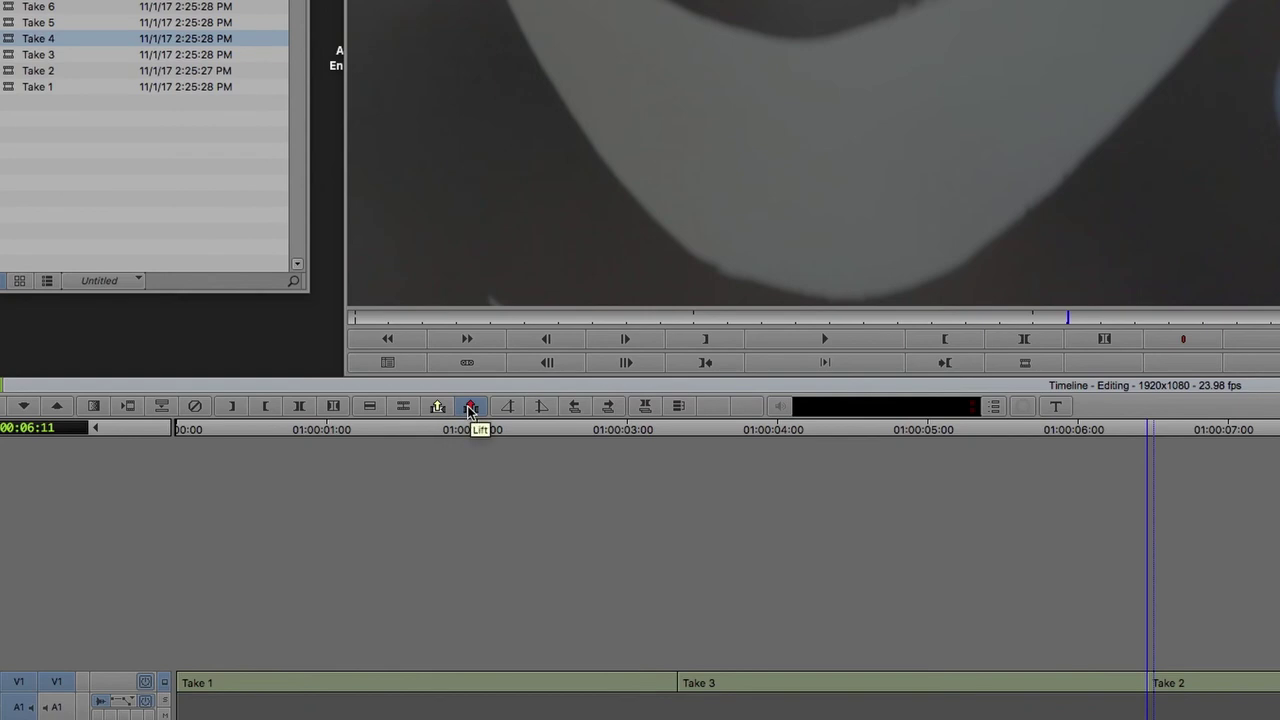
click(471, 408)
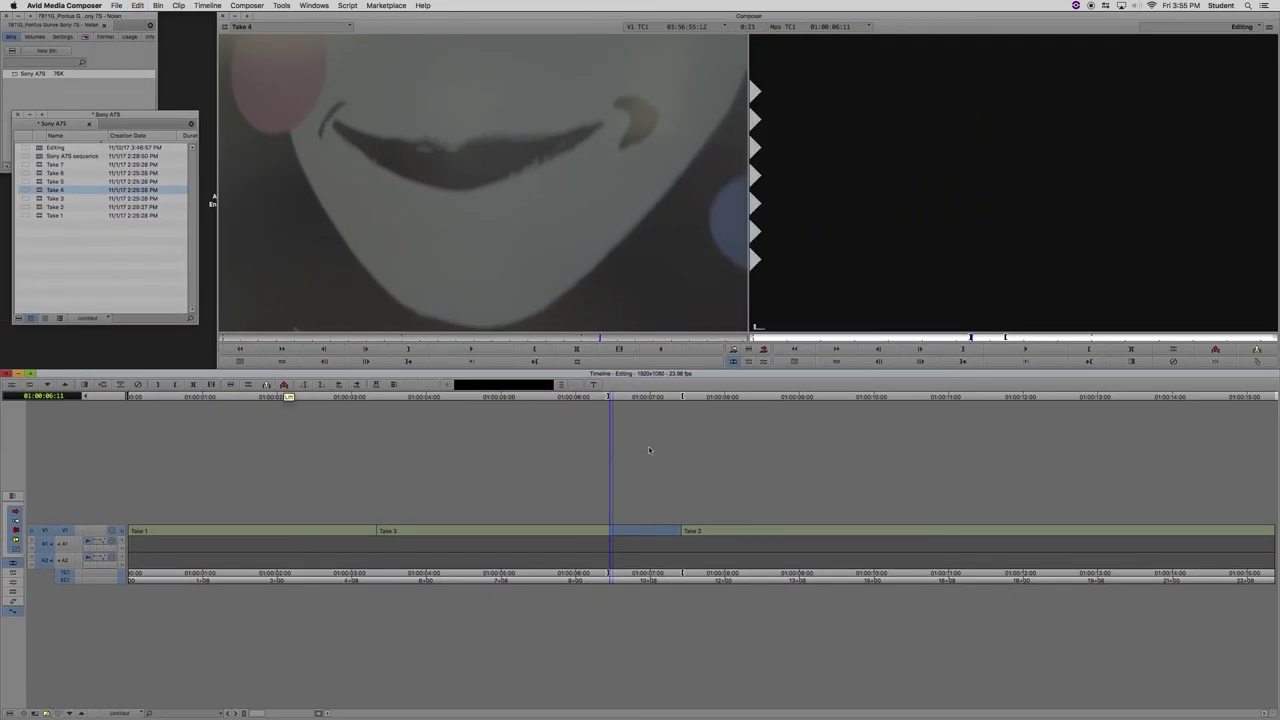
key(x)
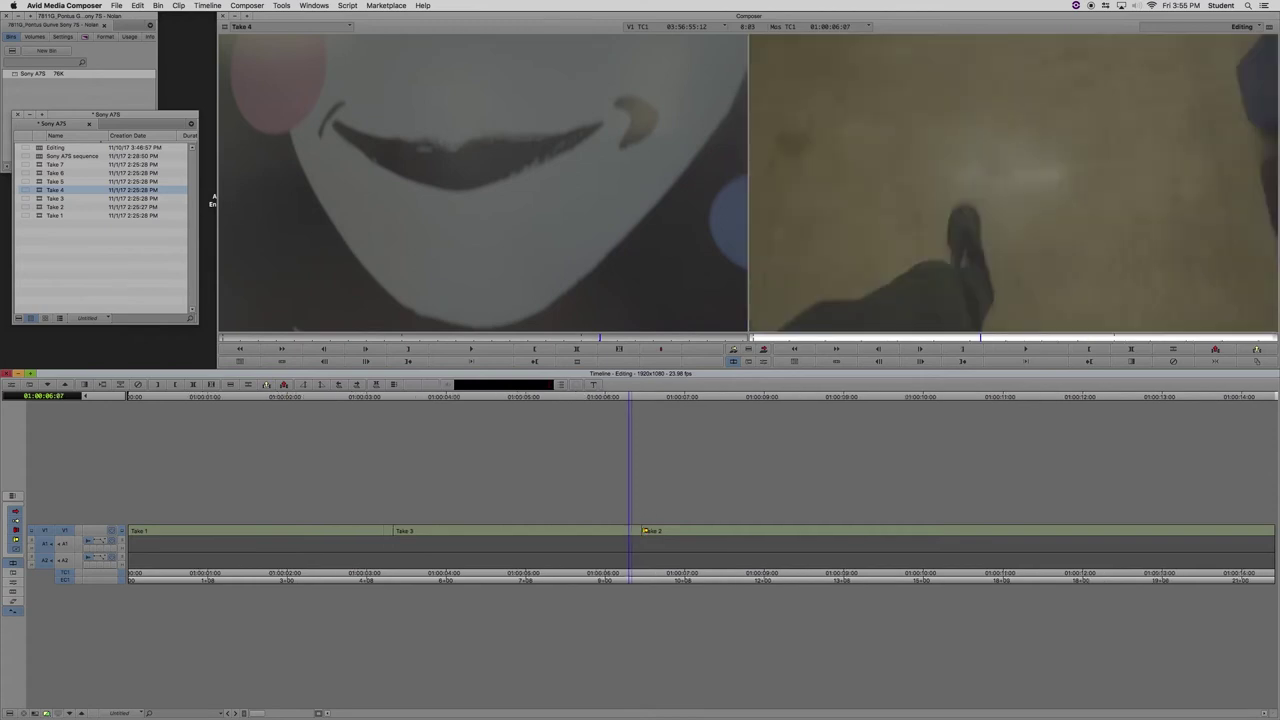
drag(636, 407, 731, 404)
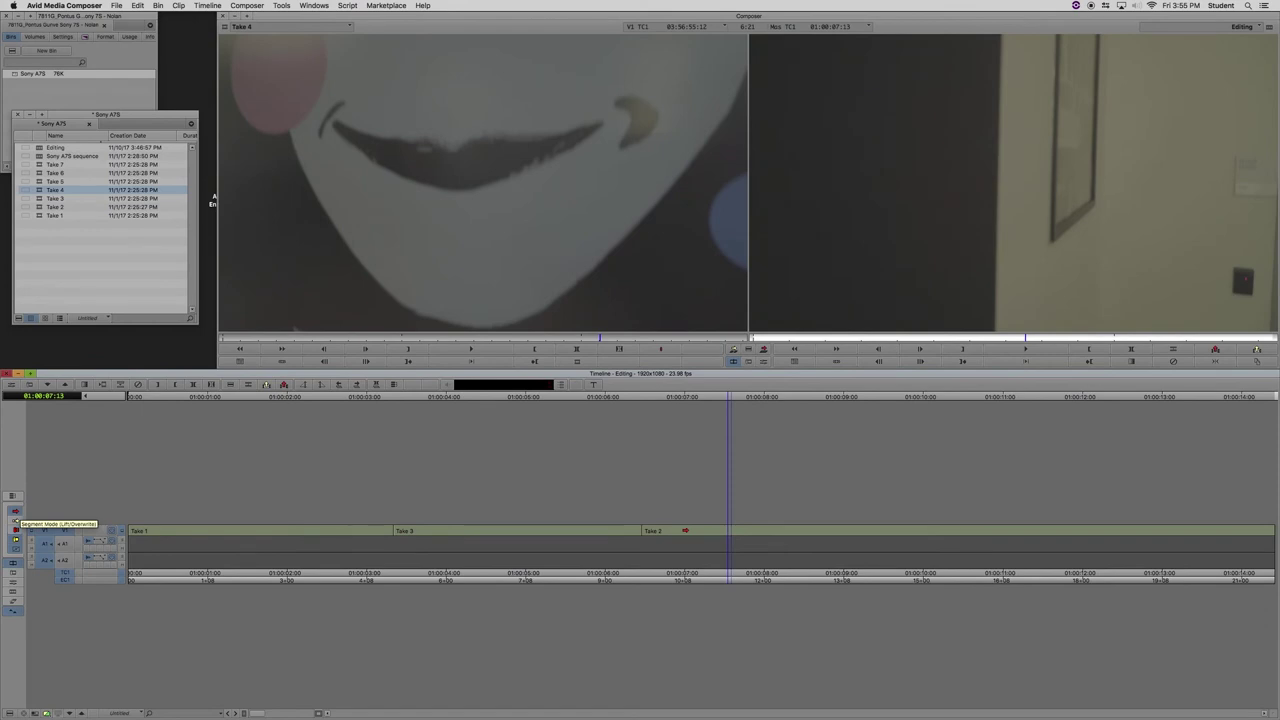
Try moving Take 2 earlier over the end of Take 3 in Lift/Overwrite segment mode, and undo the move
click(15, 538)
drag(685, 530, 577, 532)
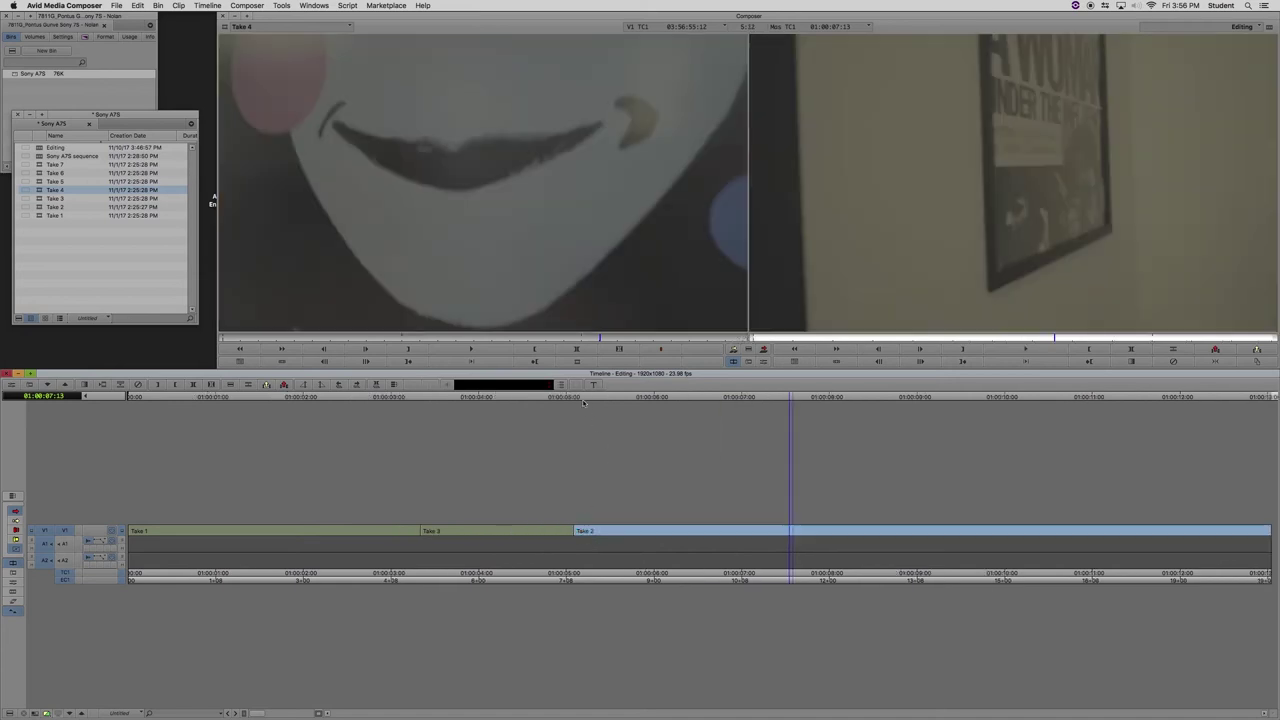
drag(583, 403, 610, 411)
key(super+z)
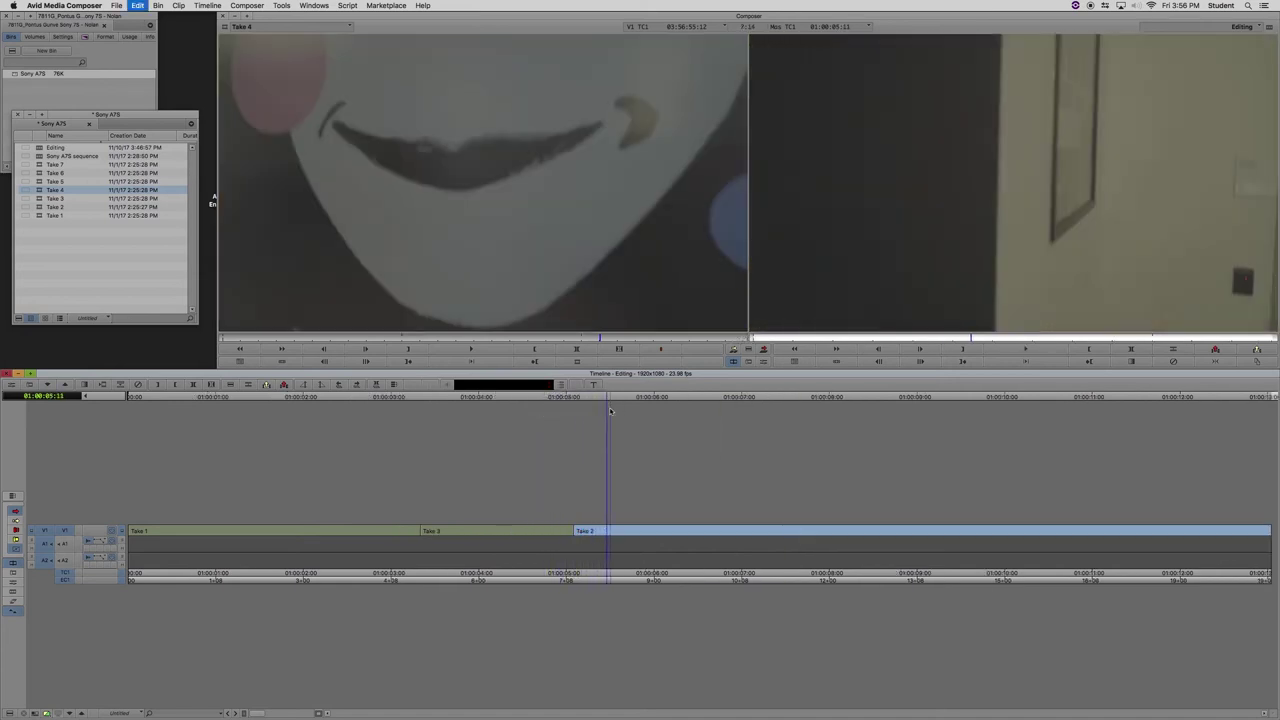
key(super+z)
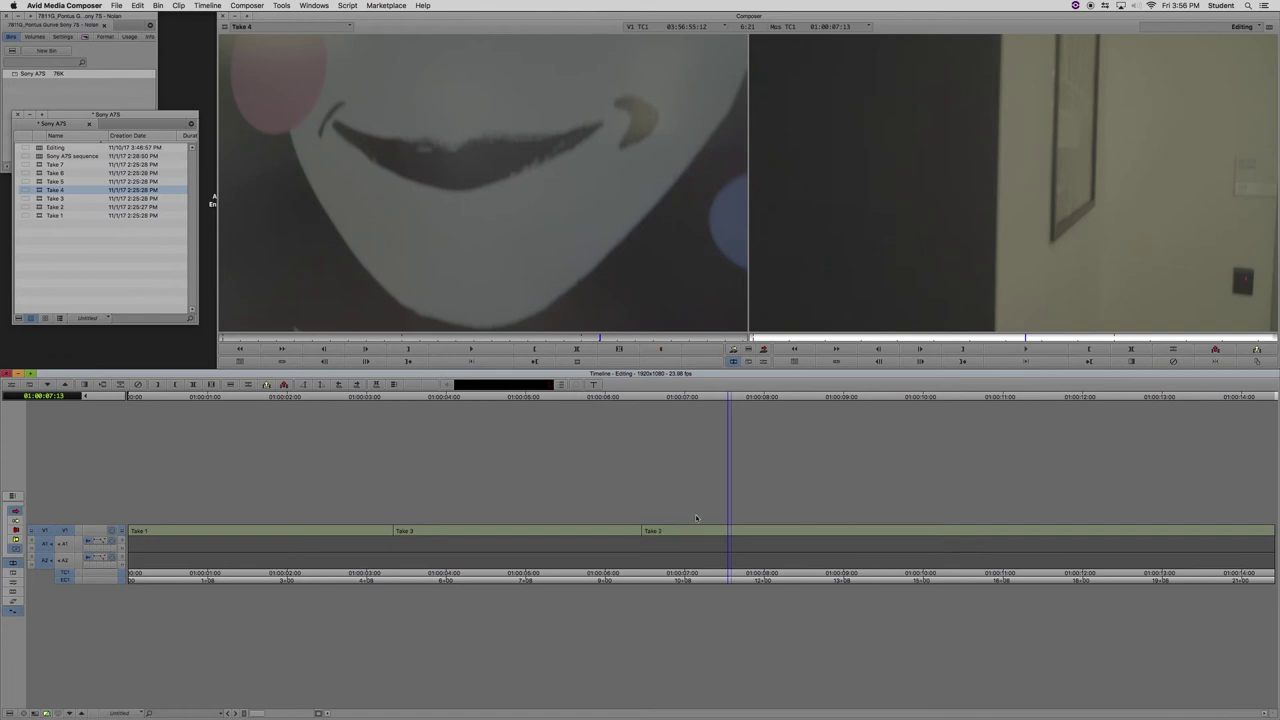
Try moving Take 2 into Take 1 and into Take 3 in Extract/Splice-In segment mode, and return it to the sequence's end
key(shift+a)
drag(690, 529, 770, 530)
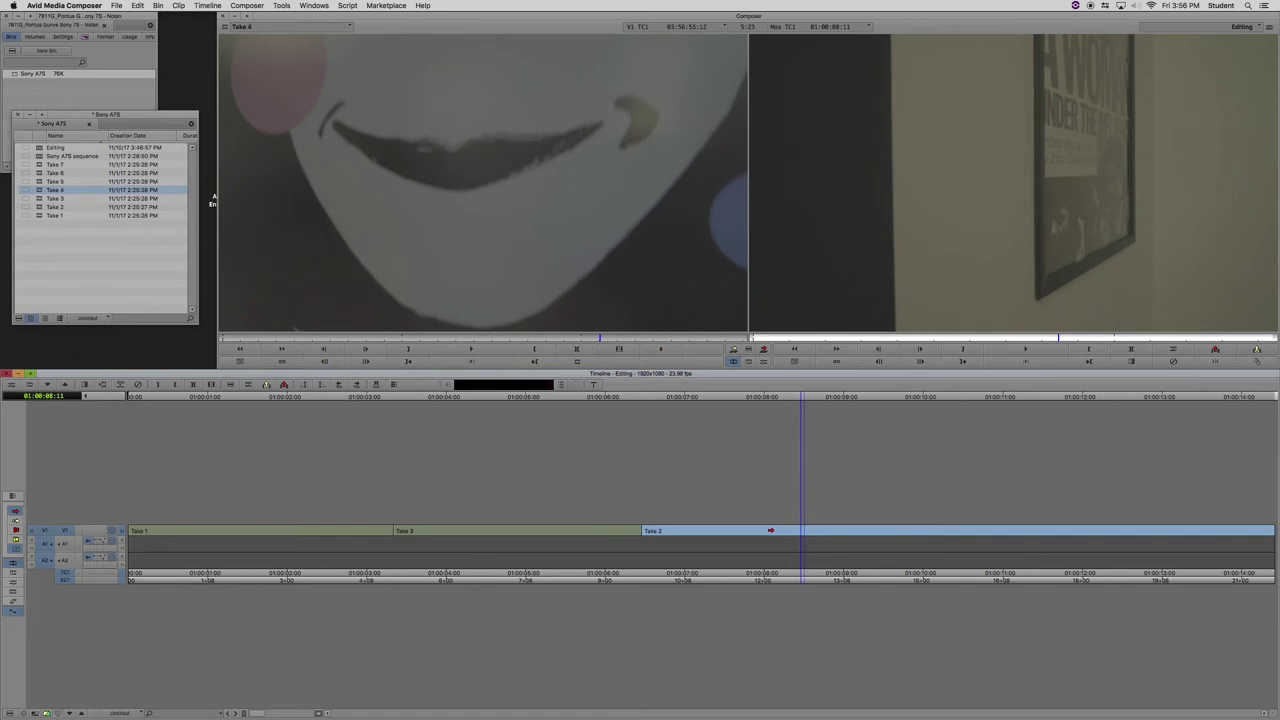
drag(770, 530, 537, 530)
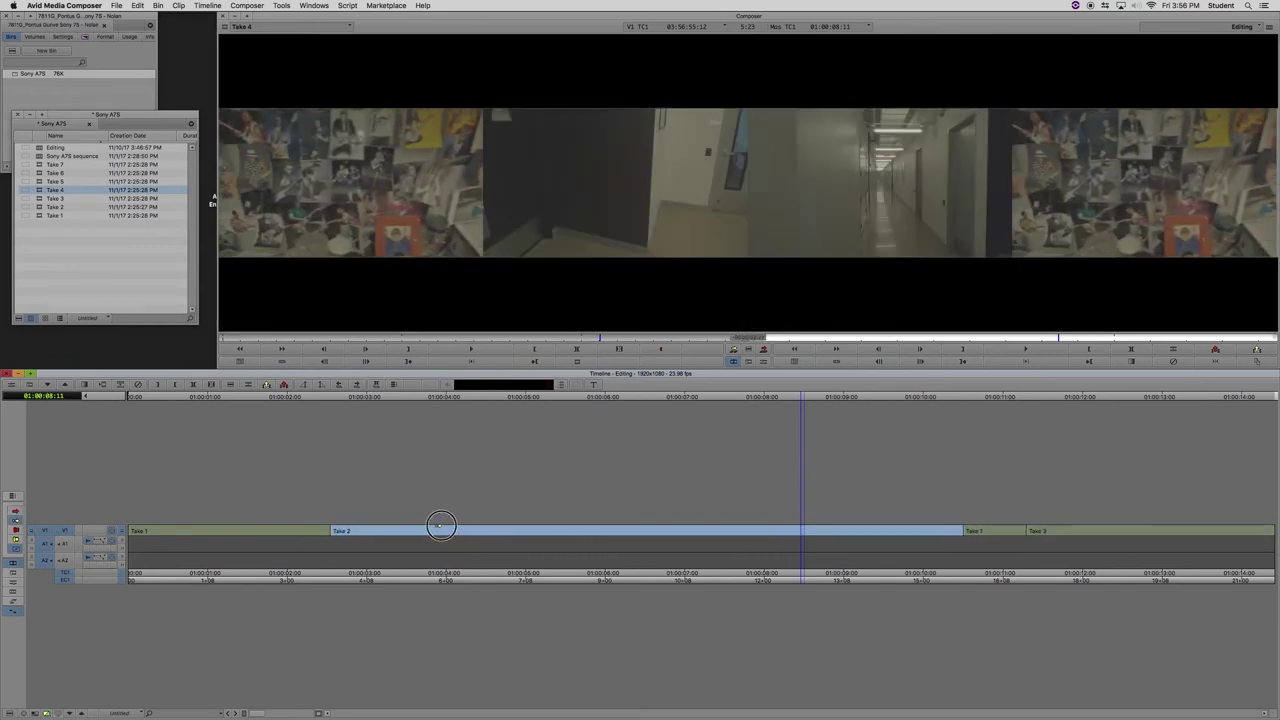
drag(441, 525, 678, 535)
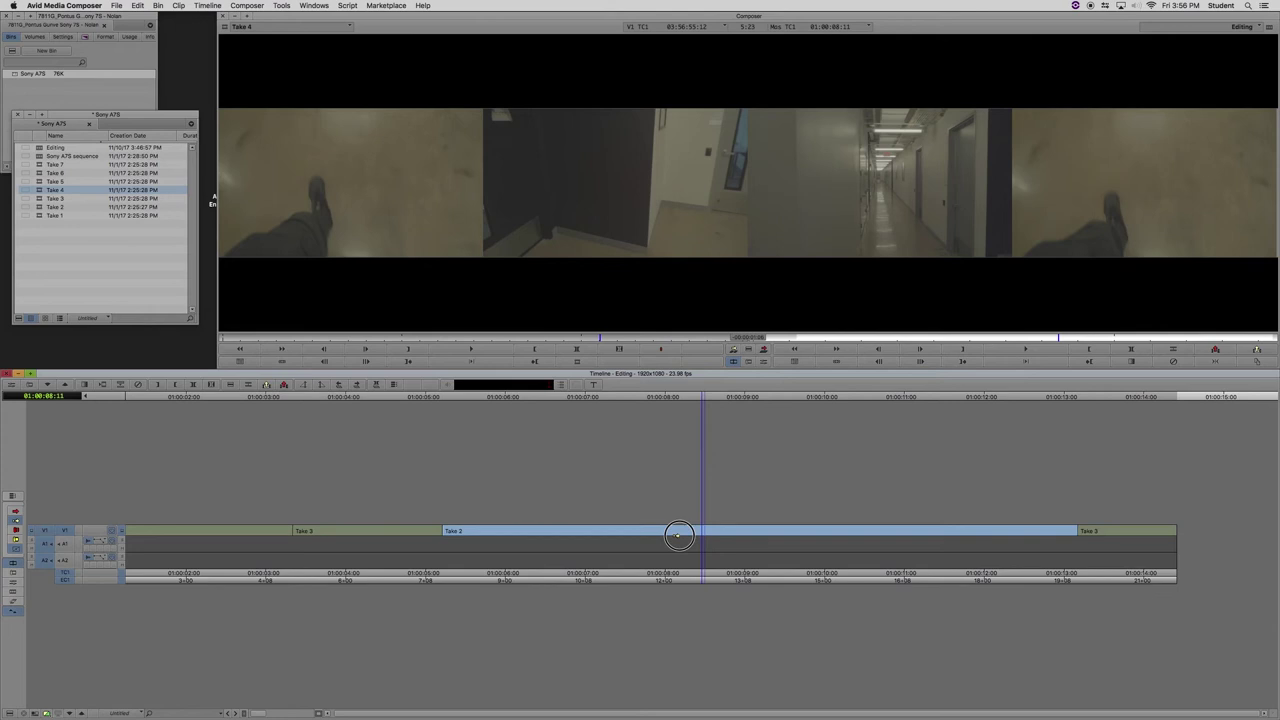
drag(678, 535, 777, 539)
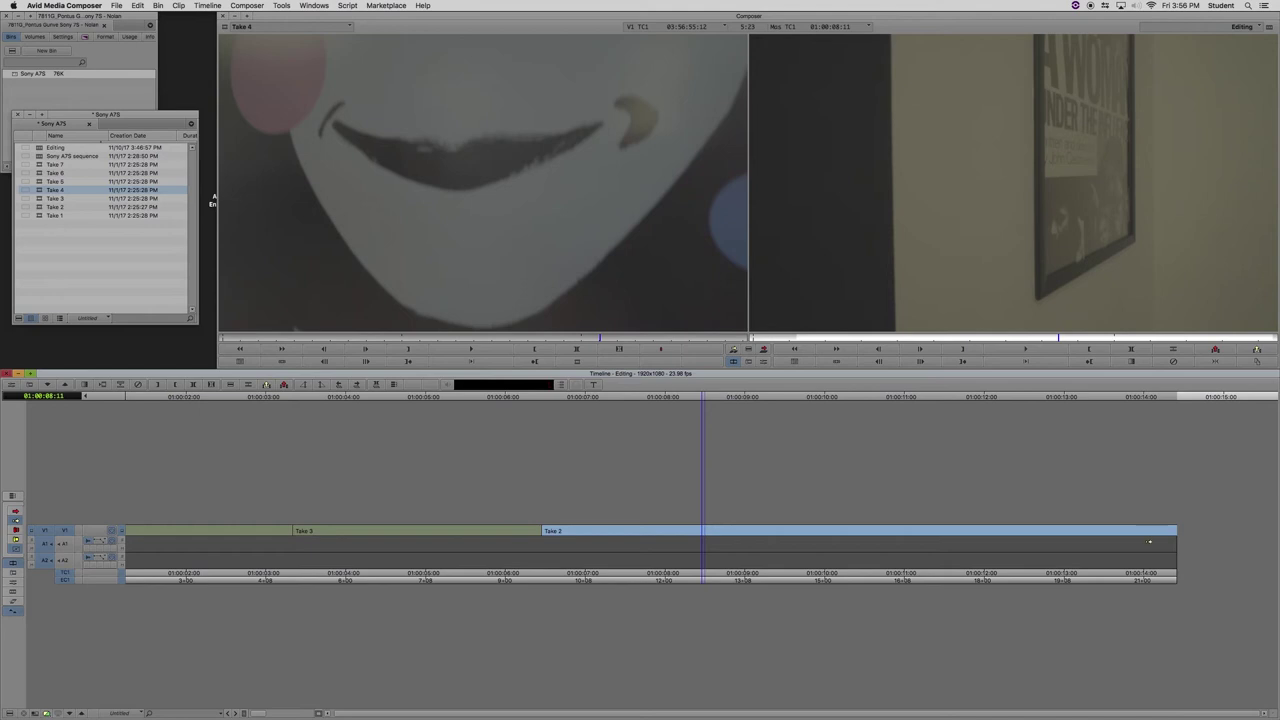
mouse_move(811, 537)
mouse_down()
mouse_move(694, 531)
mouse_move(815, 534)
mouse_up()
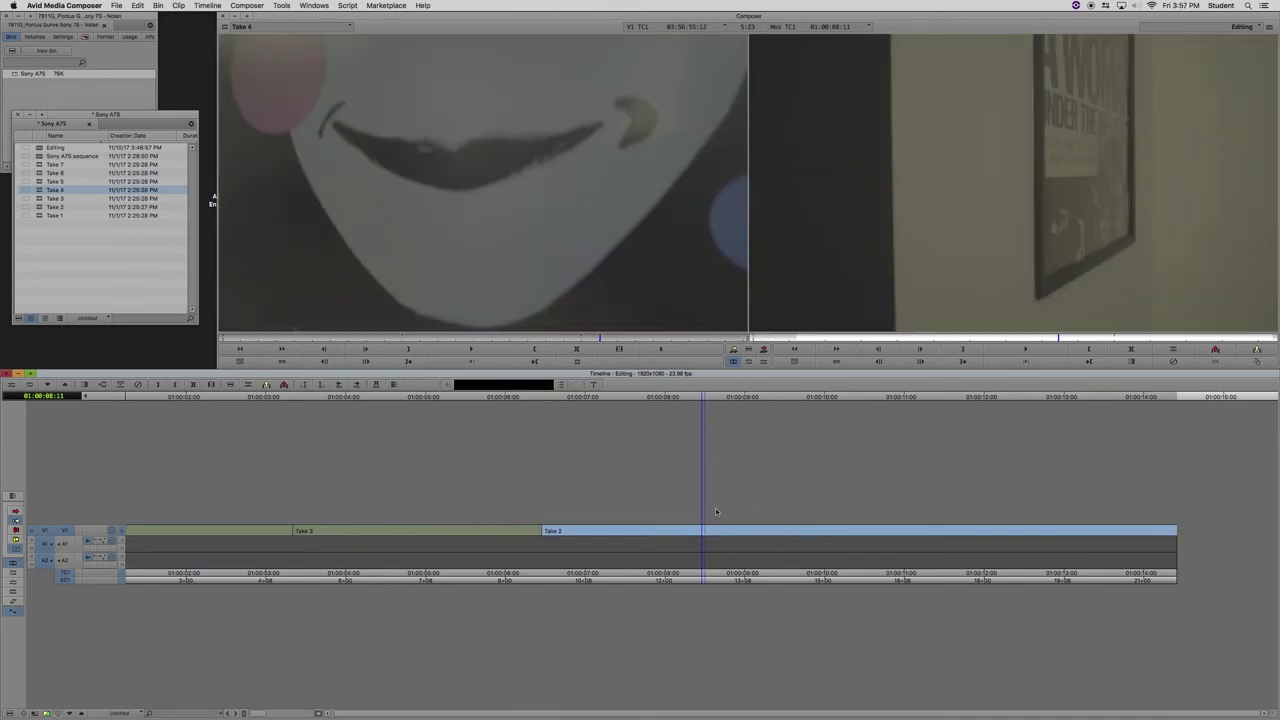
Try extending the start of Take 2 over Take 3 to about 01:00:06:00 with Overwrite Trim, play the cut, and undo the trim
click(566, 468)
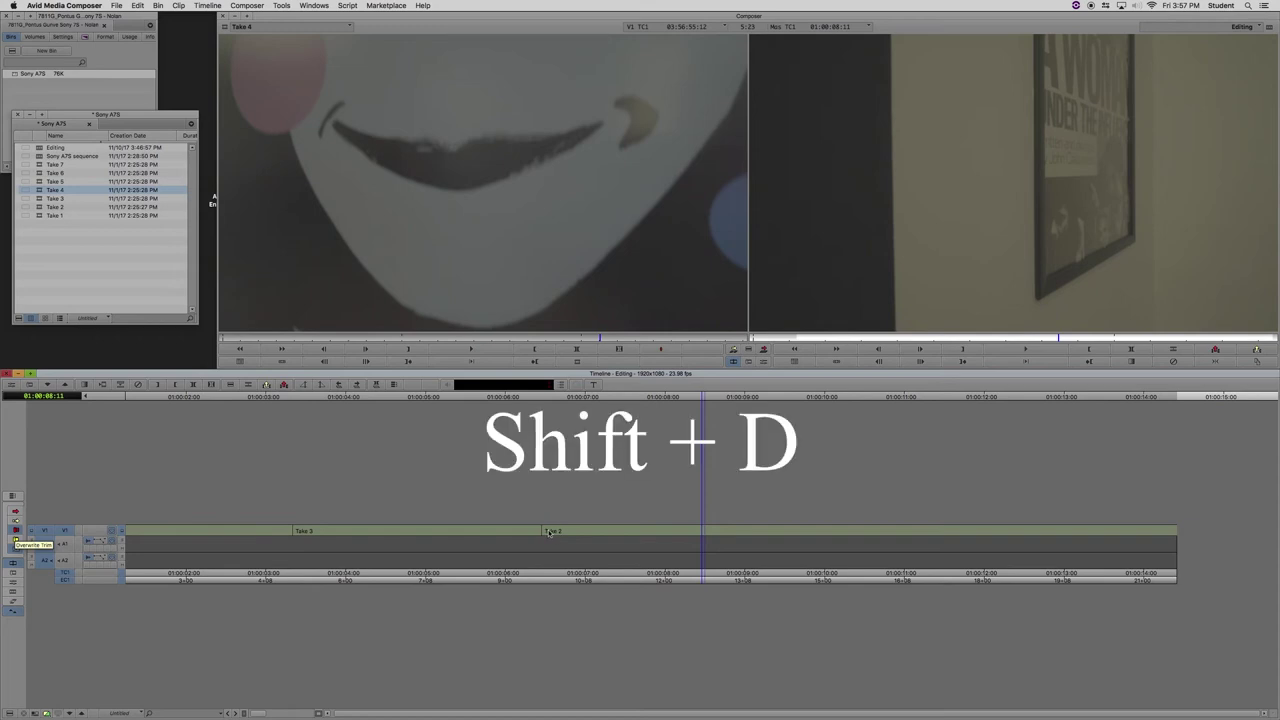
drag(525, 400, 609, 425)
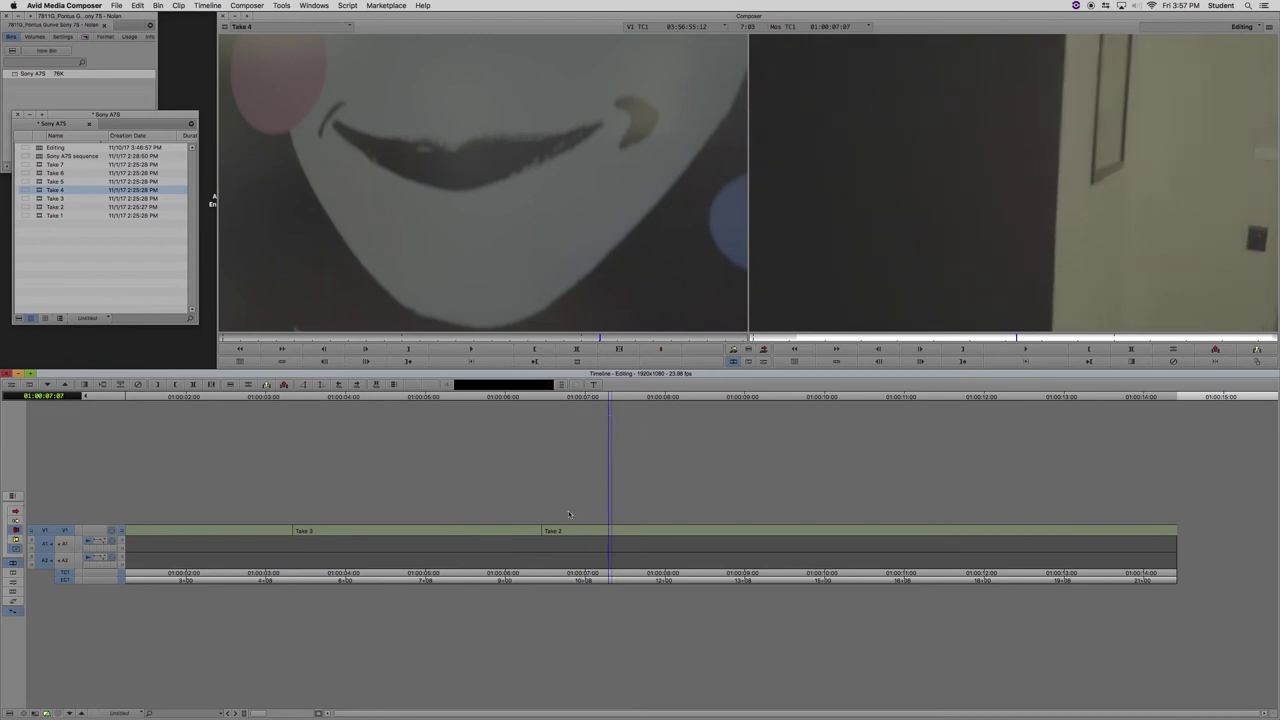
drag(546, 528, 508, 529)
mouse_move(506, 400)
mouse_down()
mouse_move(446, 400)
mouse_move(571, 400)
mouse_move(487, 405)
mouse_up()
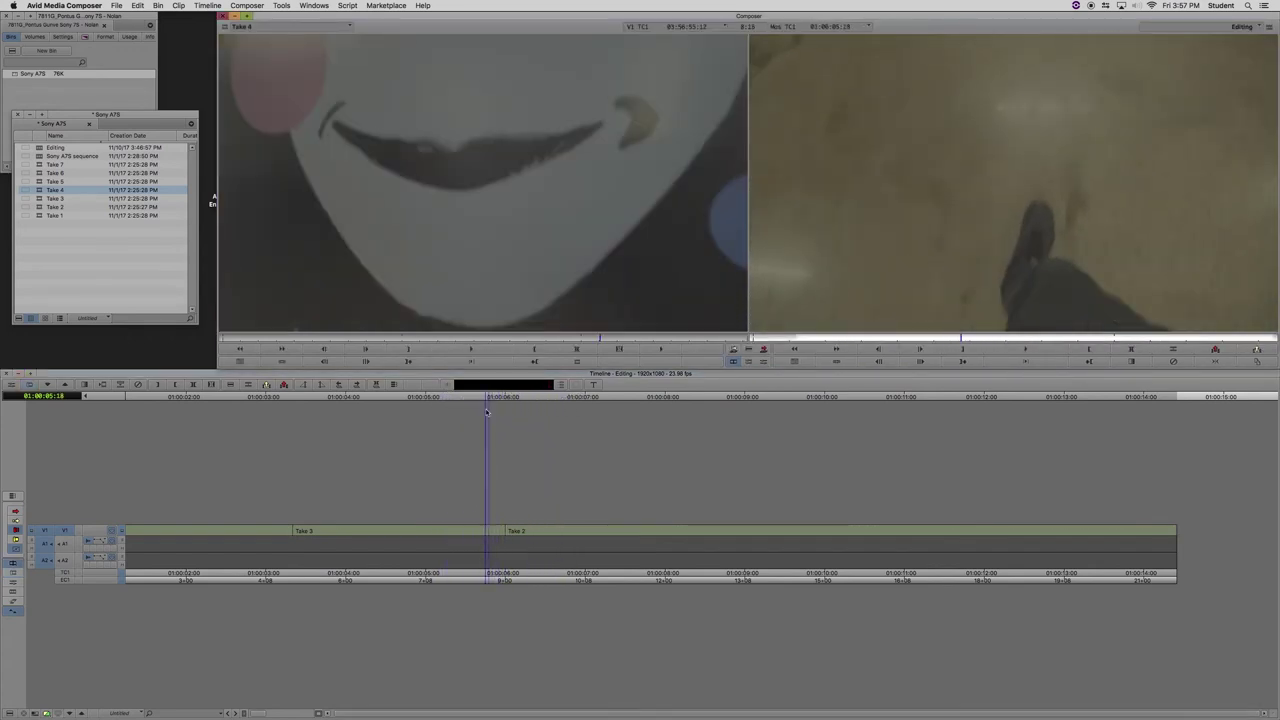
key(space)
key(space)
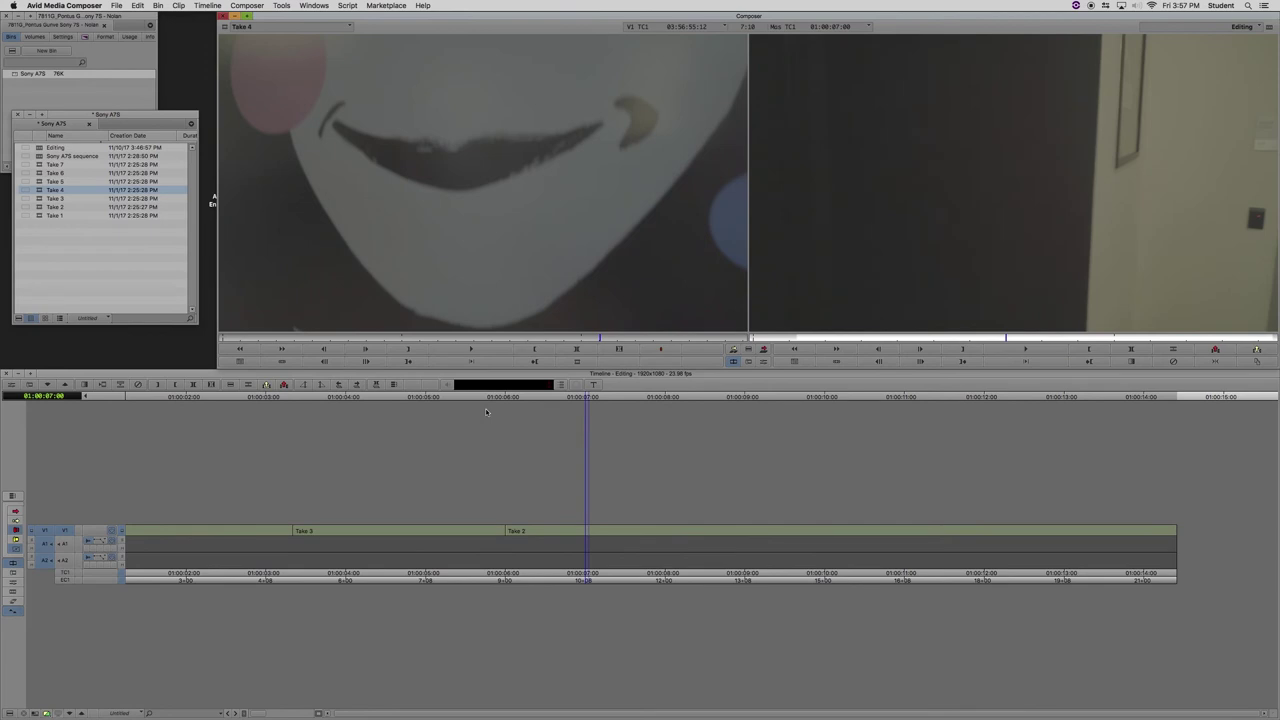
key(super+z)
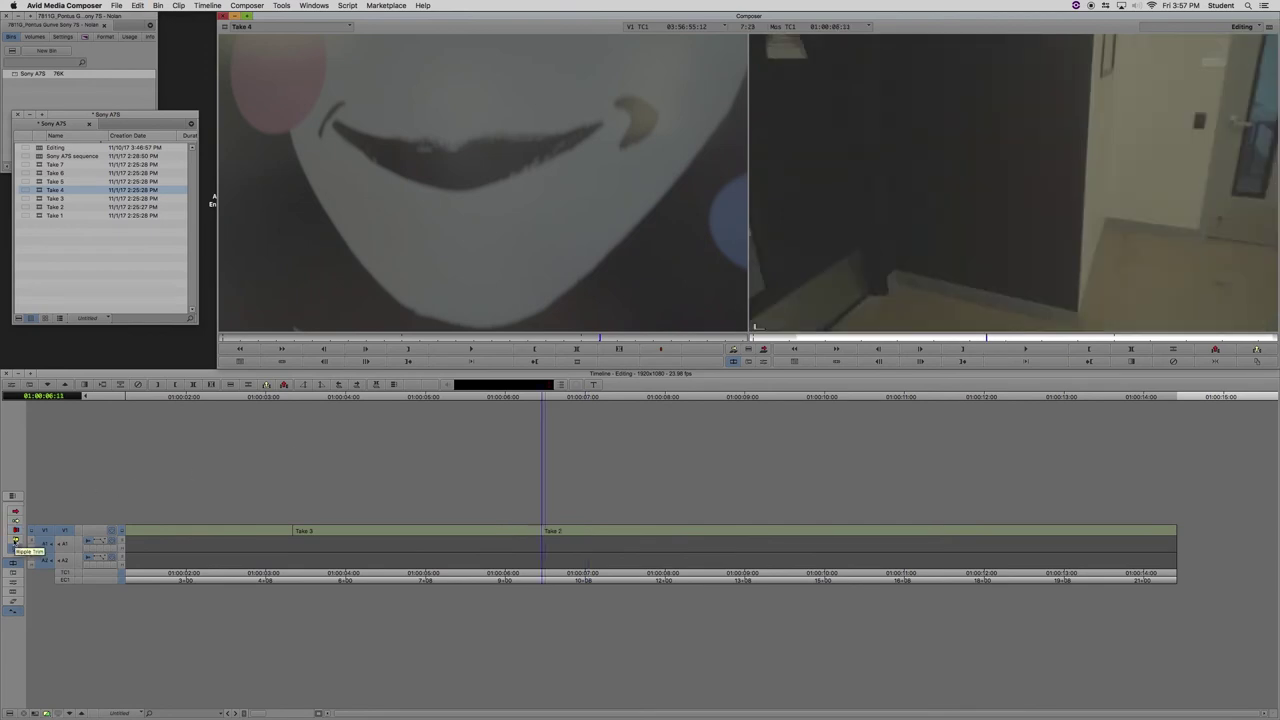
Try Ripple Trim on the start of Take 2, extending it earlier and pulling it back later
click(15, 540)
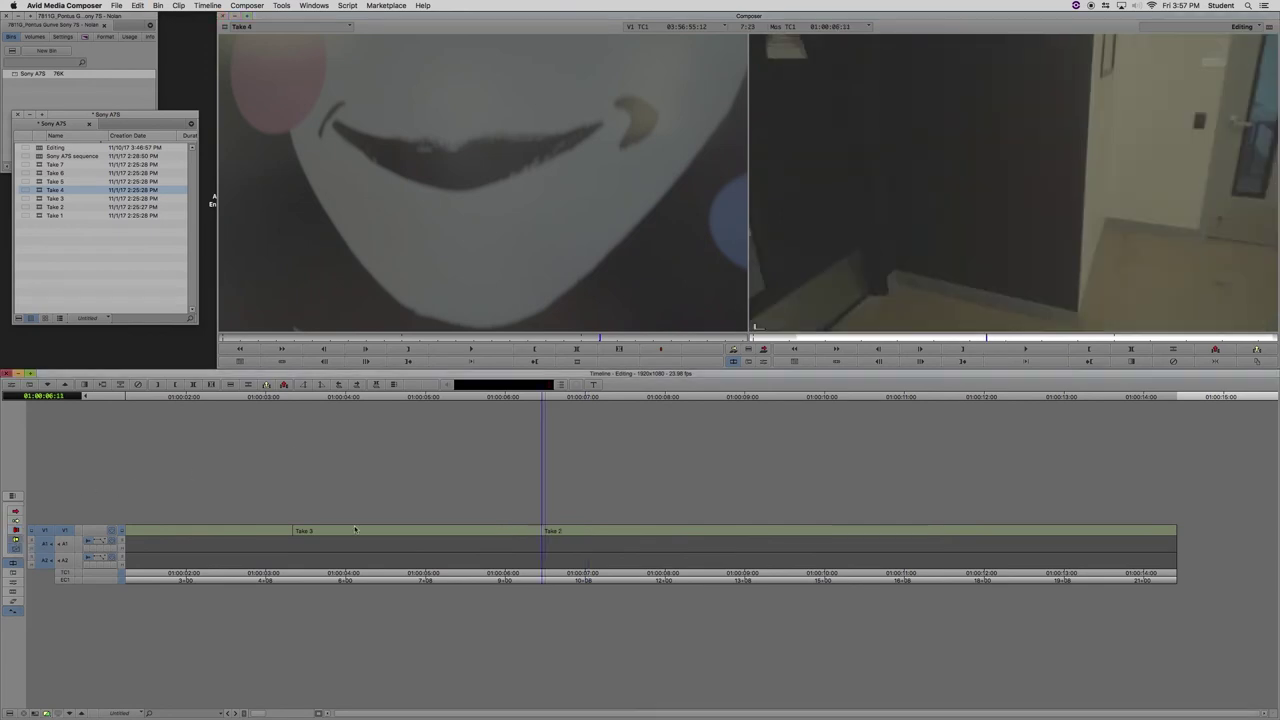
click(545, 530)
drag(545, 530, 505, 530)
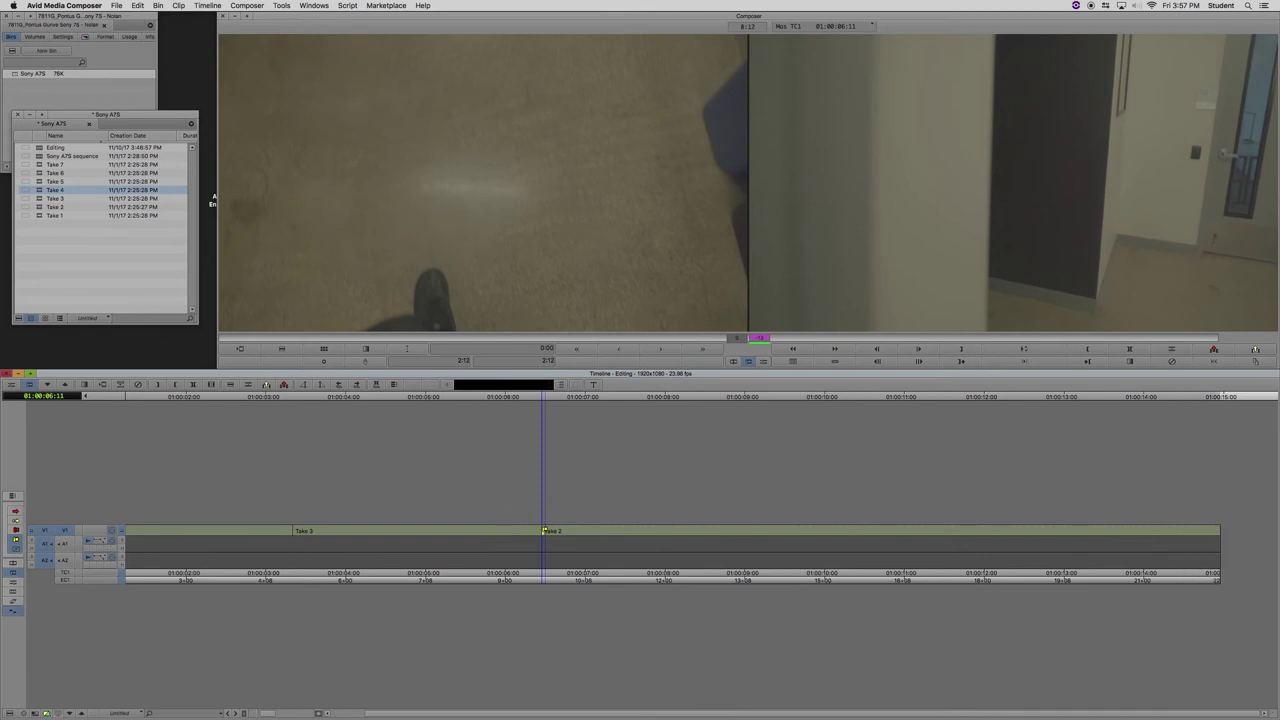
drag(545, 530, 580, 532)
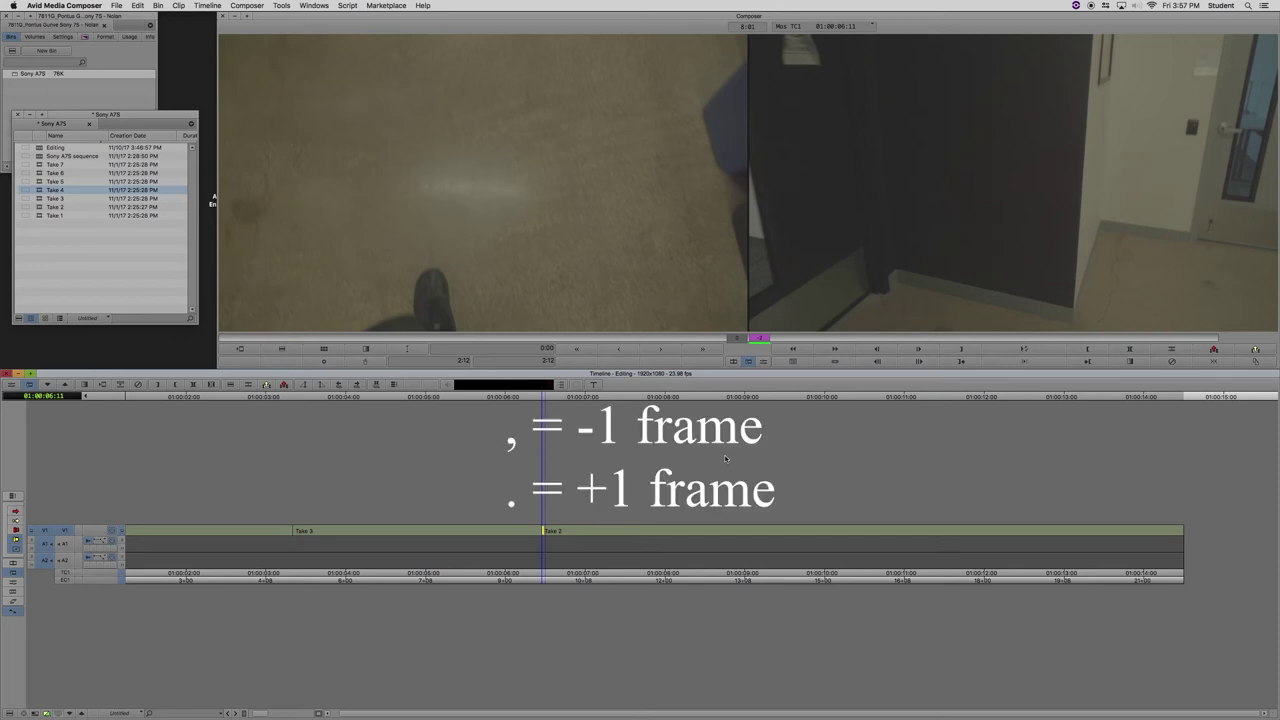
Adjust the ripple trim at the start of Take 2 in one-frame and eight-frame steps, and leave Trim mode
key(period)
key(period)
key(period)
key(period)
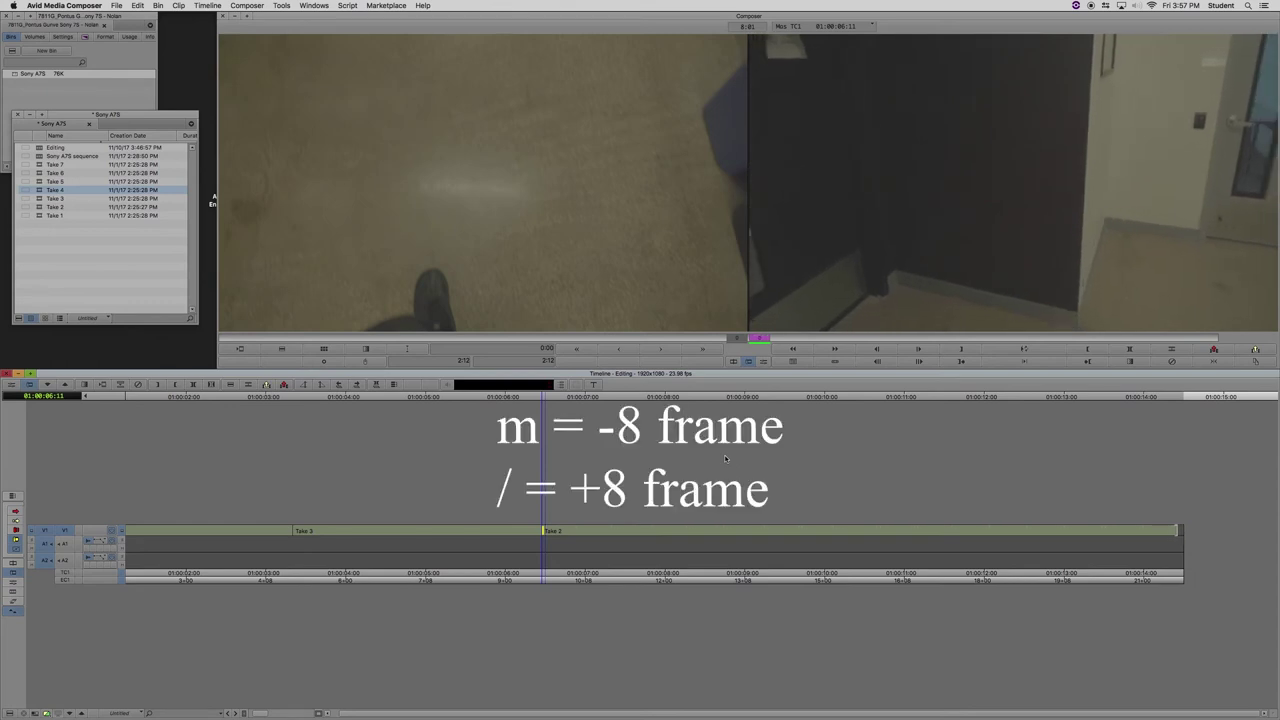
key(m)
key(period)
key(period)
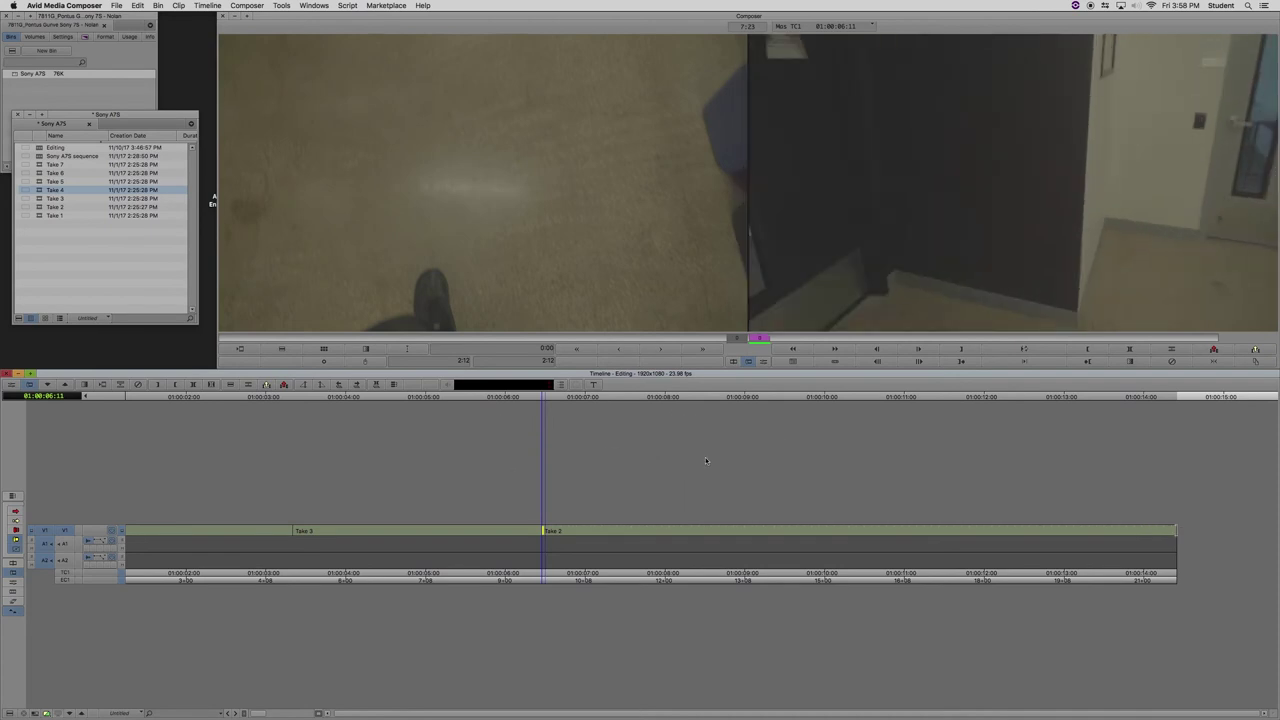
click(622, 497)
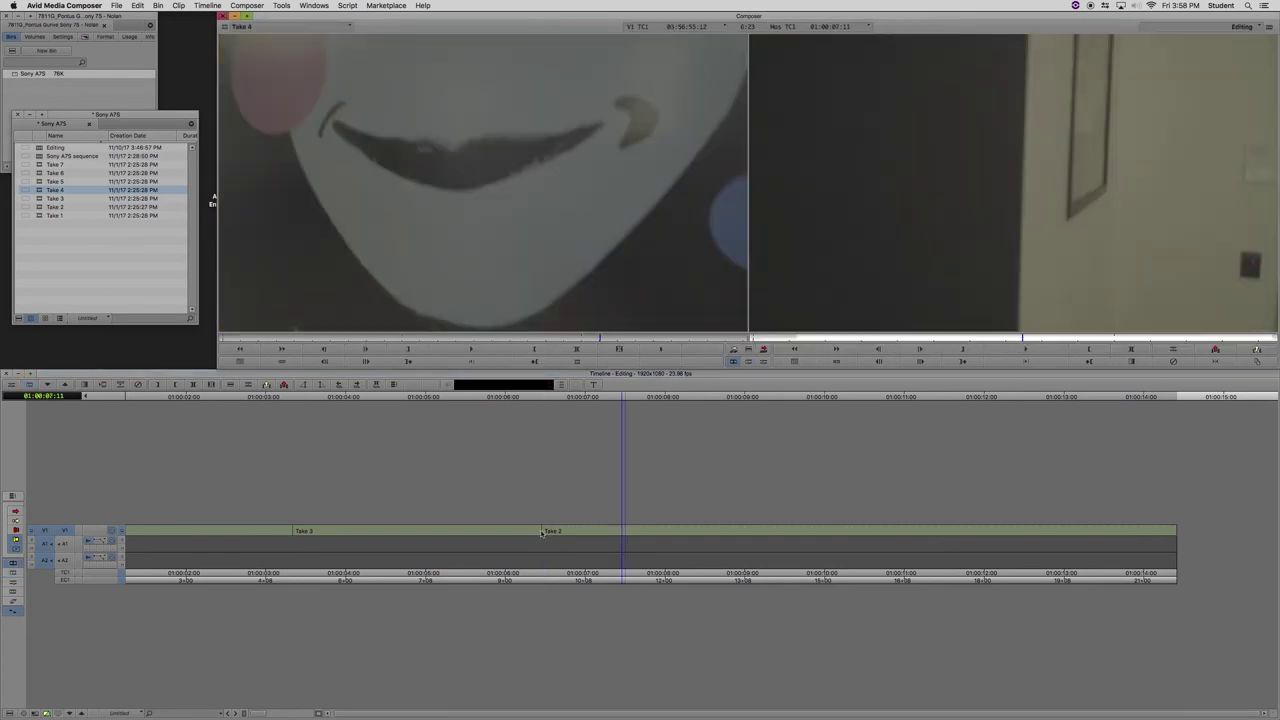
Enter Trim mode on both sides of the cut between Take 3 and Take 2, and restrict the trim to Take 2's side
click(542, 531)
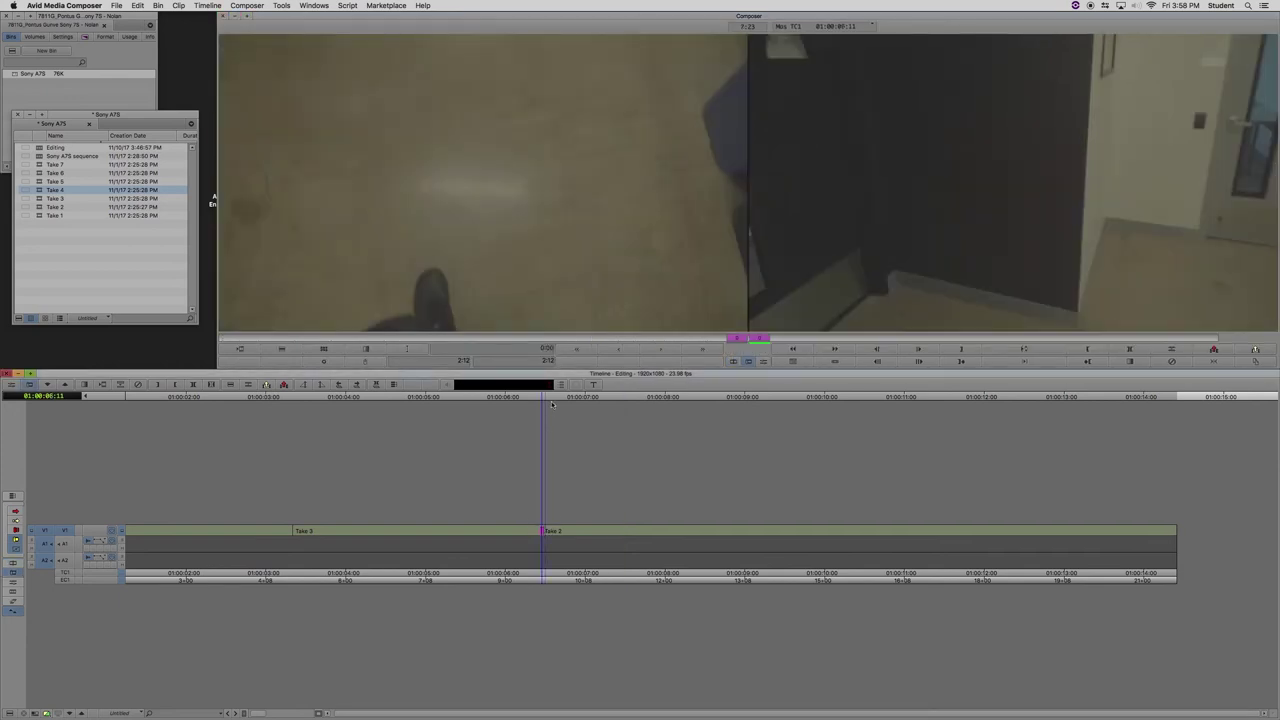
click(583, 487)
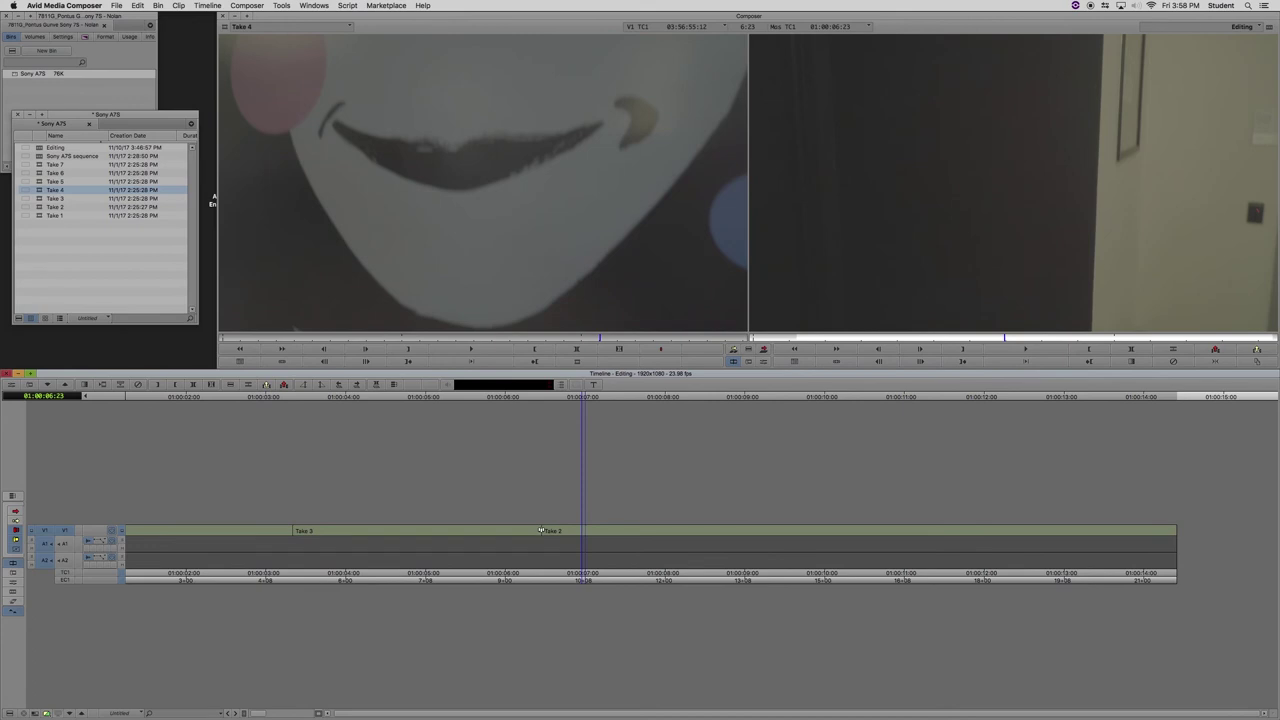
click(541, 531)
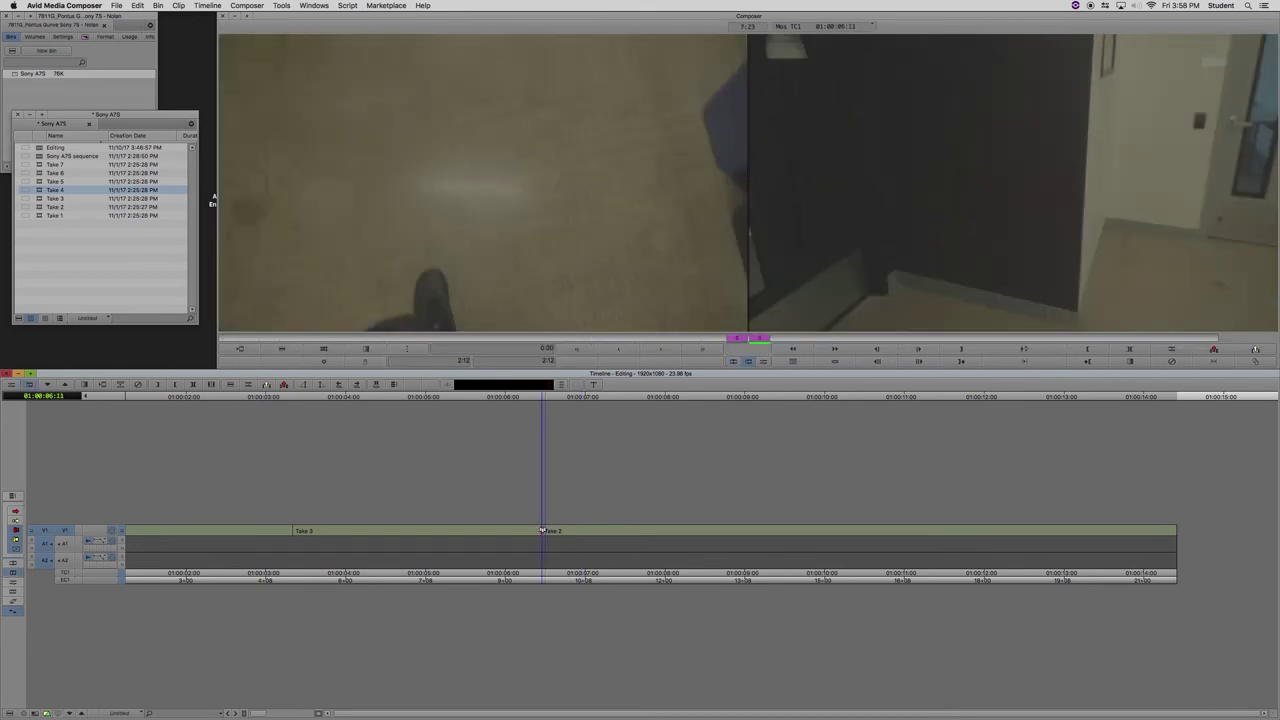
click(759, 340)
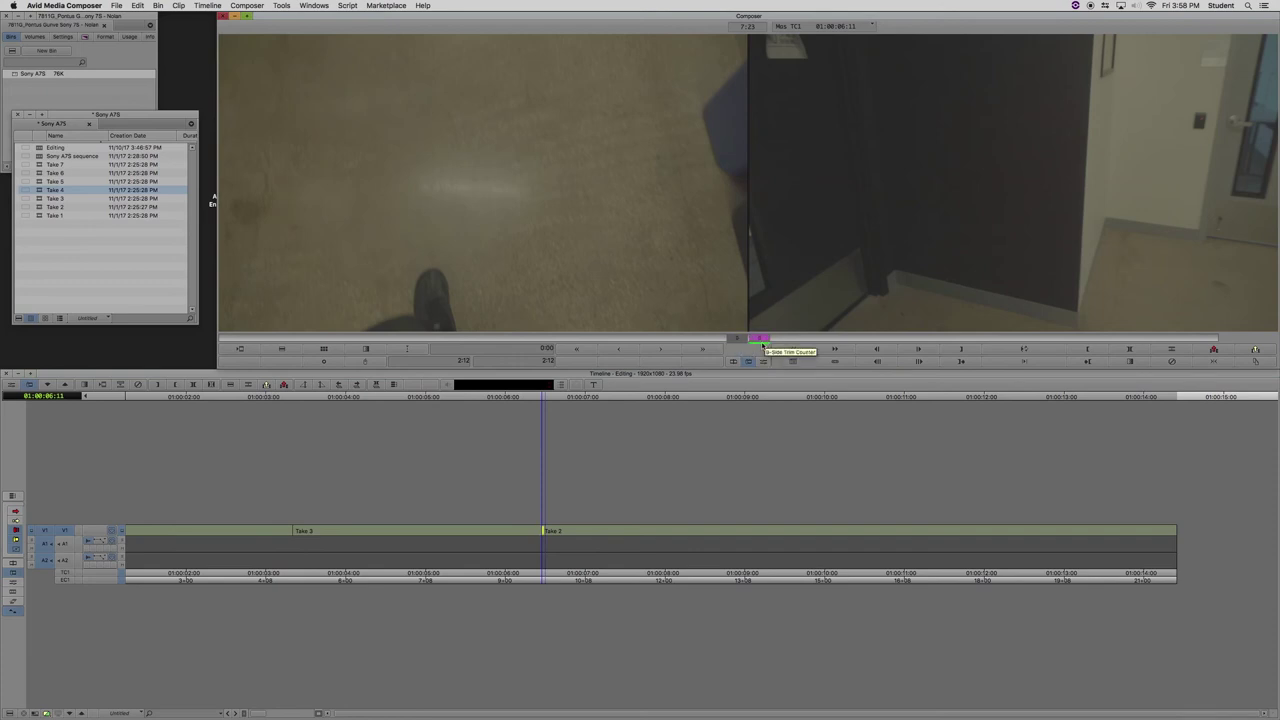
Ripple-trim the start of Take 2 six frames earlier and six frames back again
key(comma)
key(comma)
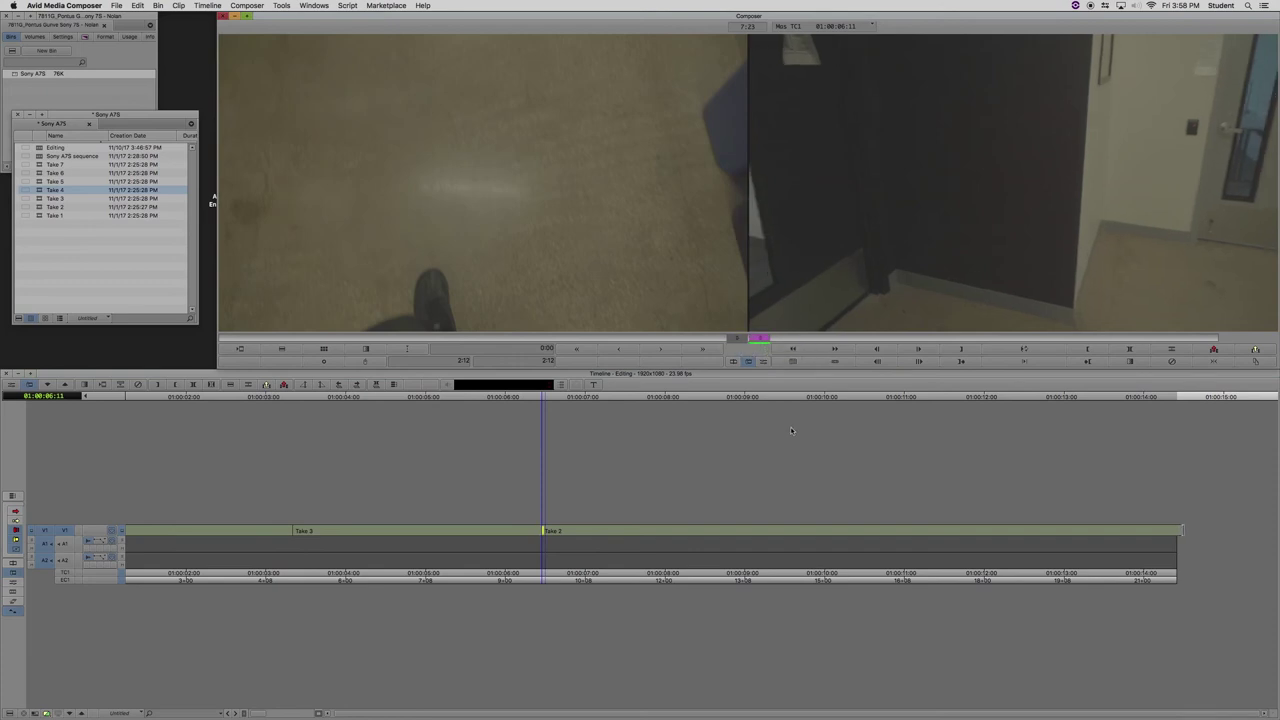
key(comma)
key(comma)
key(comma)
key(comma)
key(period)
key(period)
key(period)
key(period)
key(period)
key(period)
Switch the trim to Take 3's side and ripple-trim its end during playback so the cut falls at about 01:00:07:00
click(737, 338)
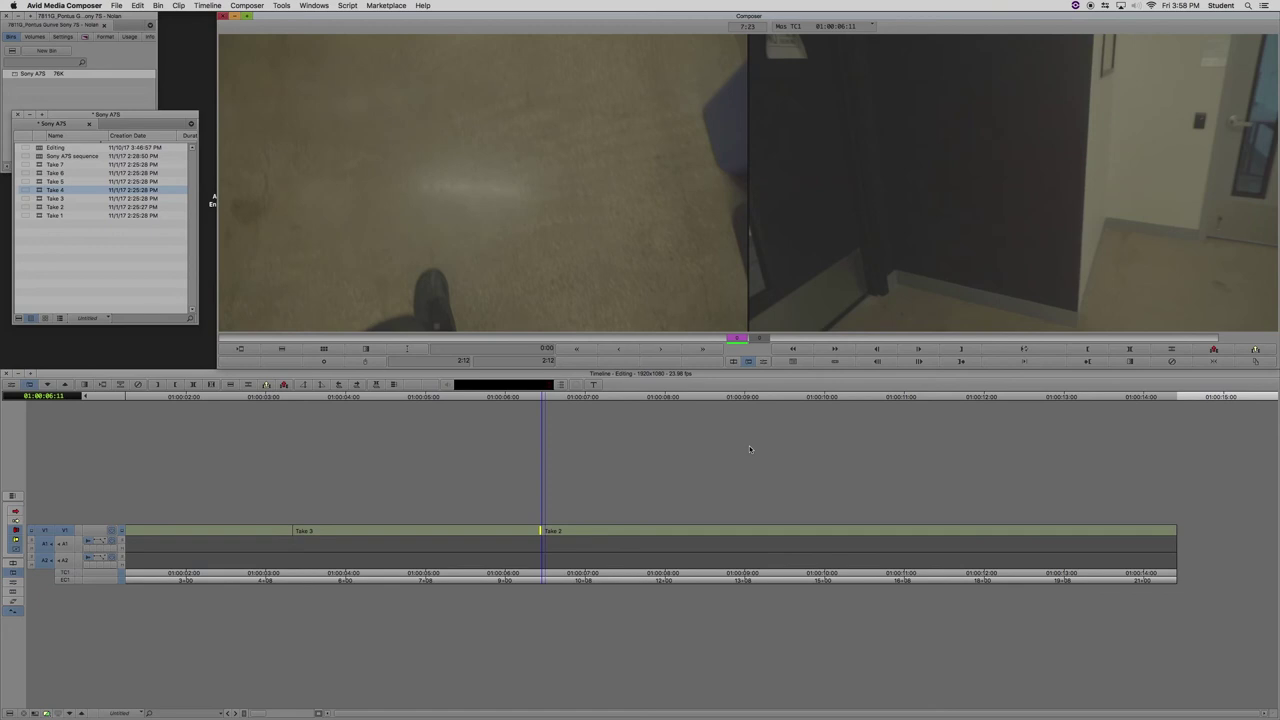
key(j)
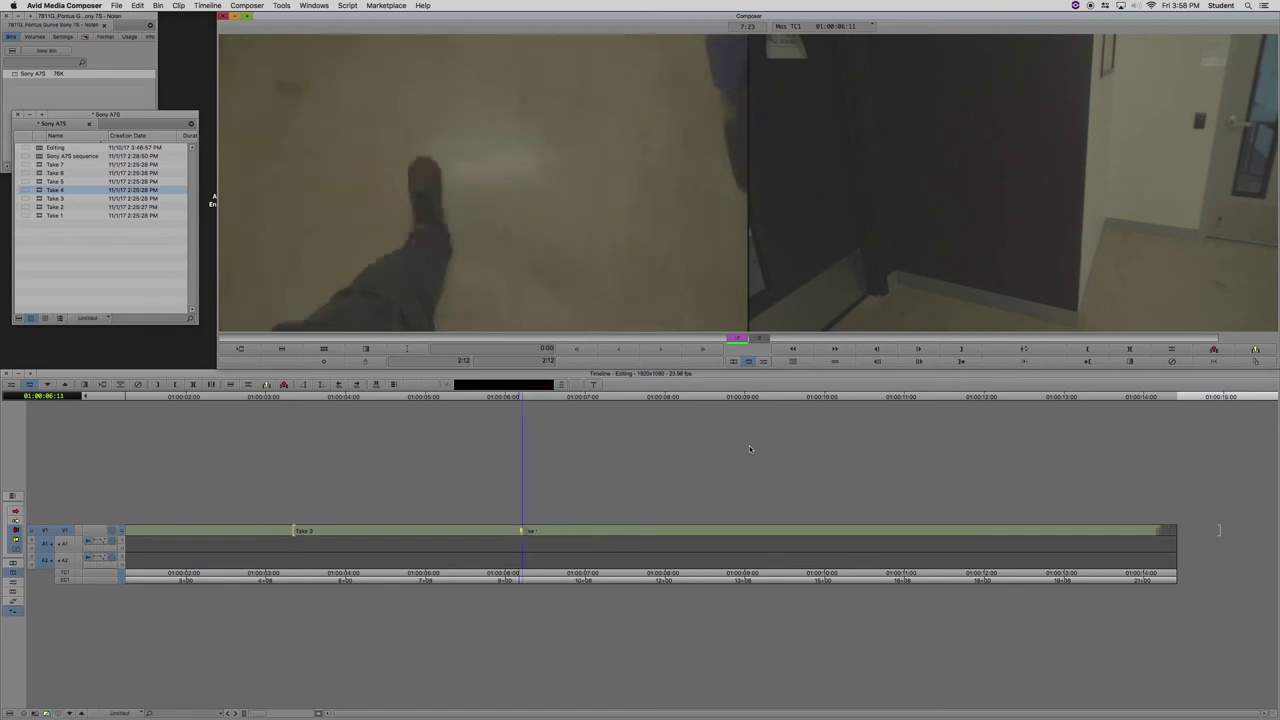
Park on Take 2 at 01:00:07:04 and use Match Frame to load its source clip at that frame
drag(620, 397, 600, 400)
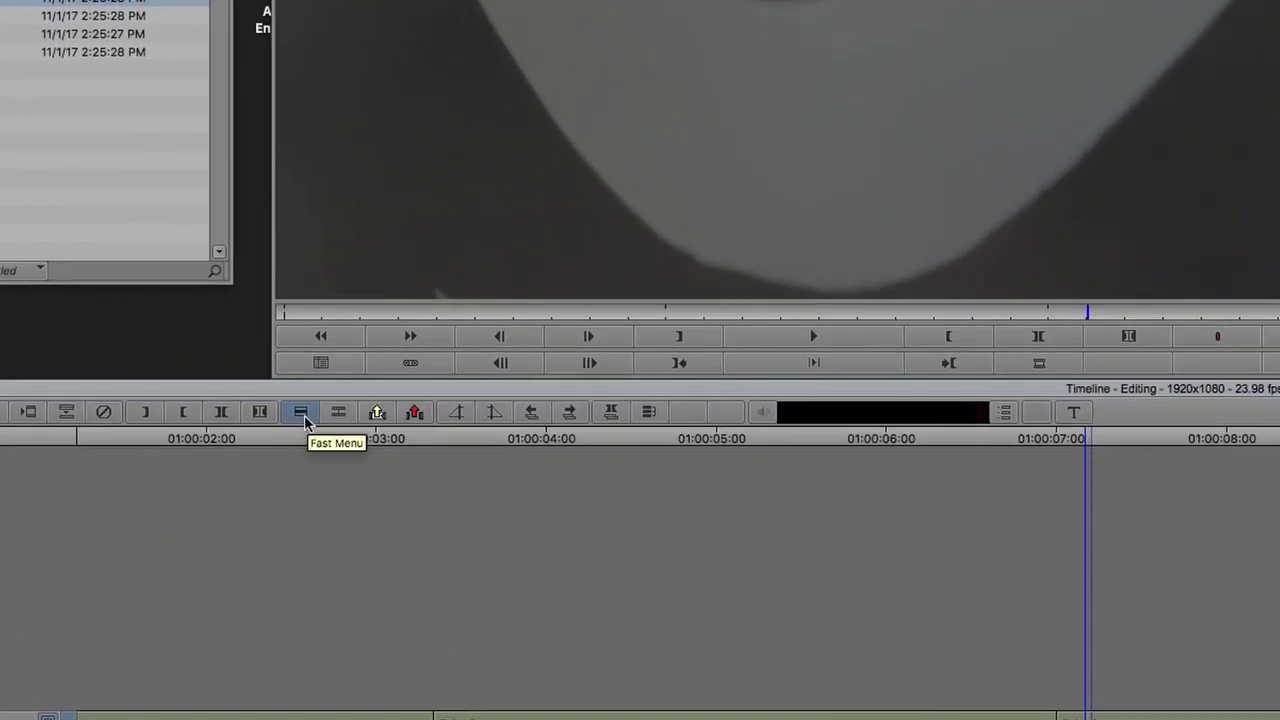
click(230, 385)
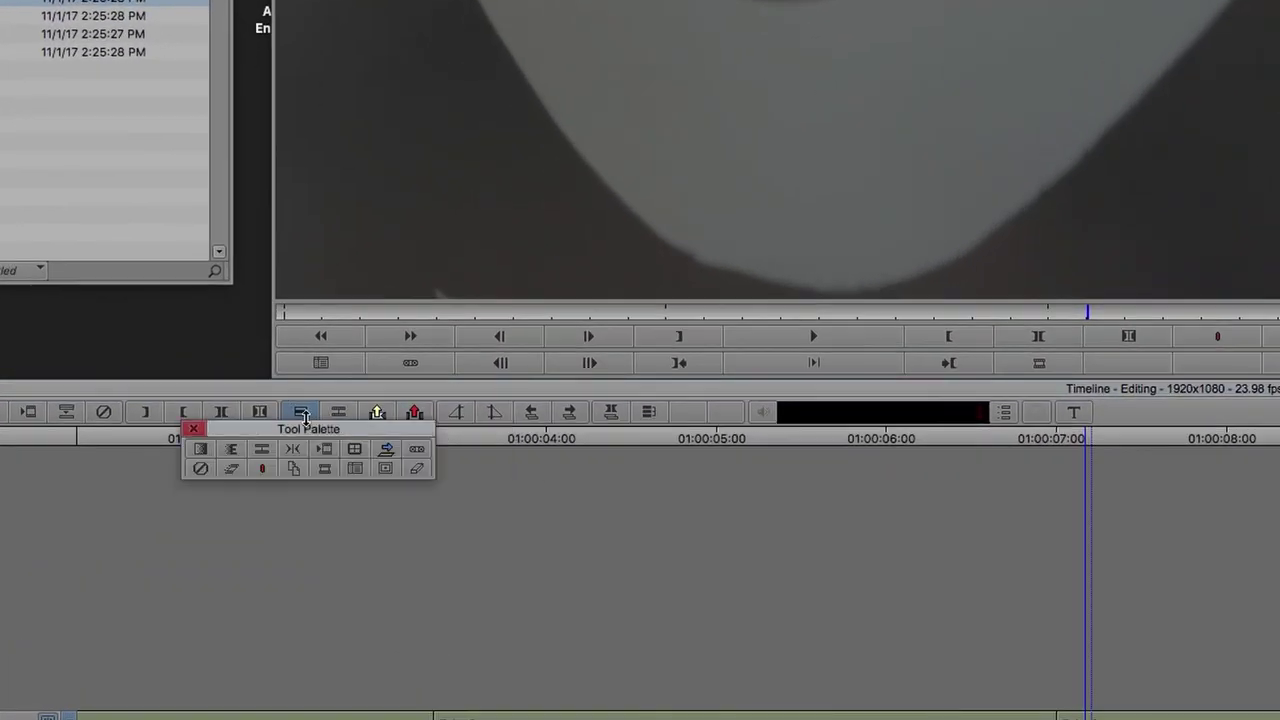
click(325, 470)
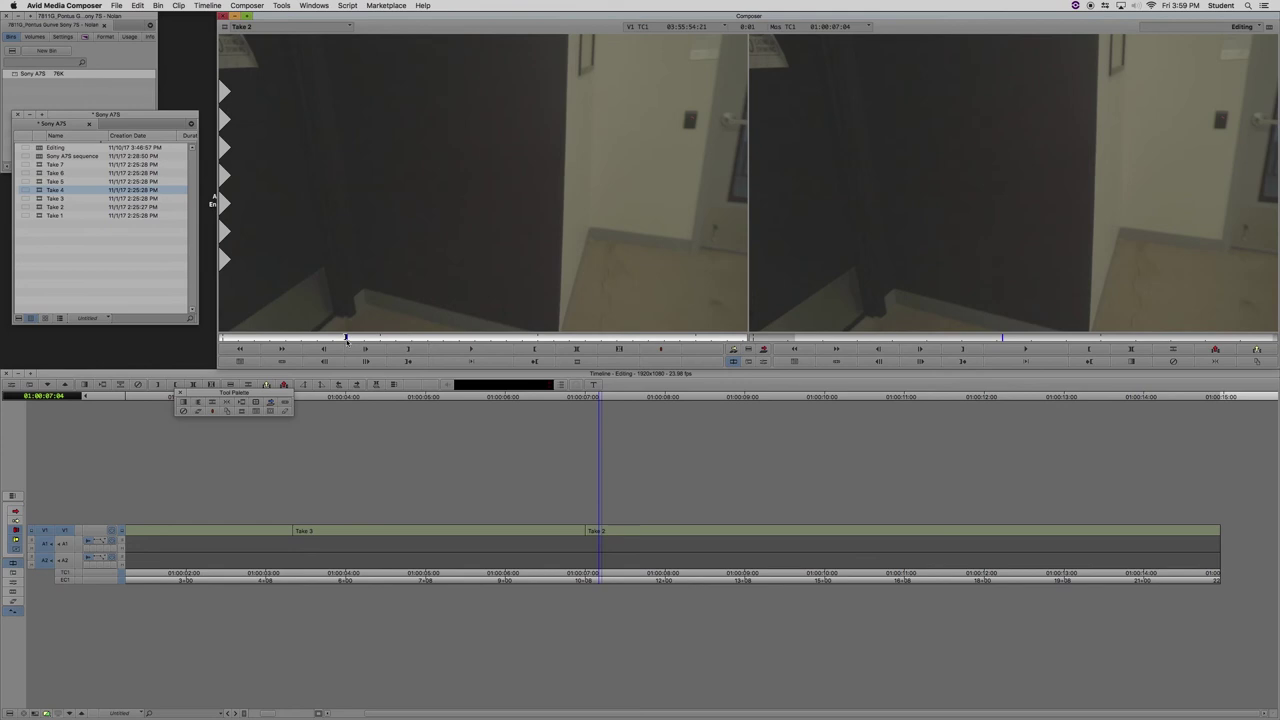
Split Take 2 at 01:00:08:01 with Add Edit and delete the segment before the split
drag(608, 397, 670, 397)
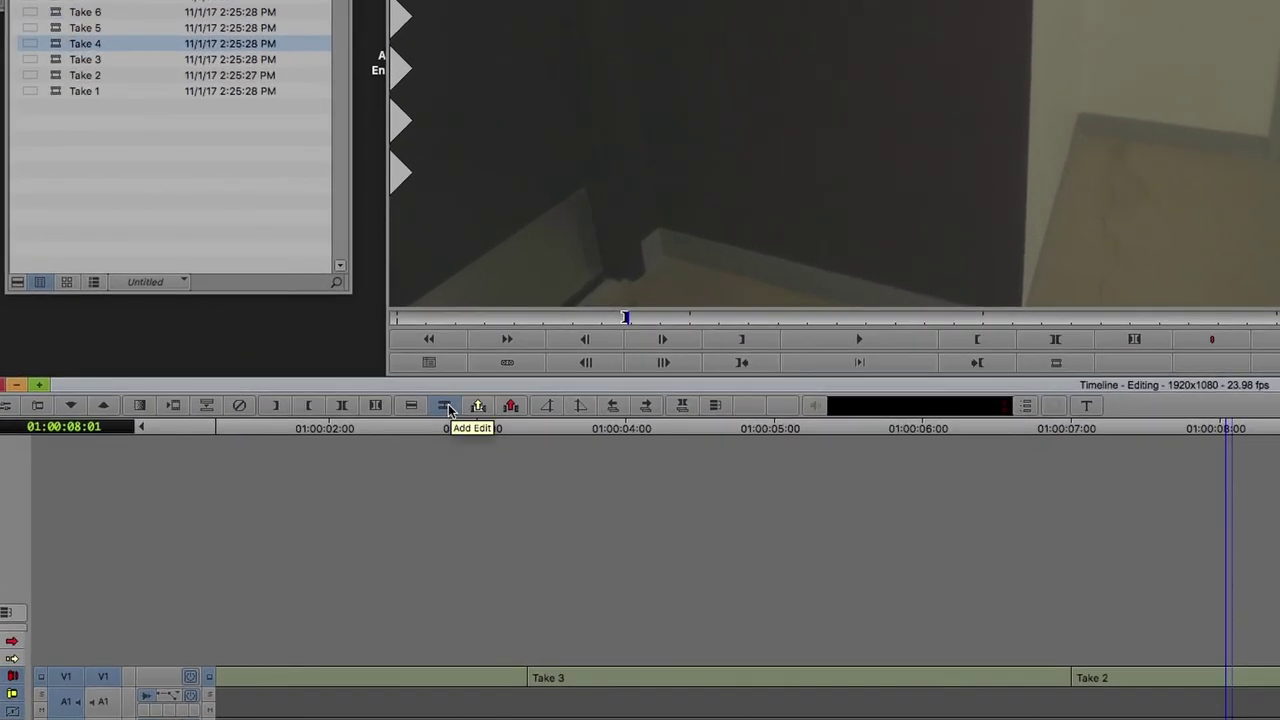
click(448, 408)
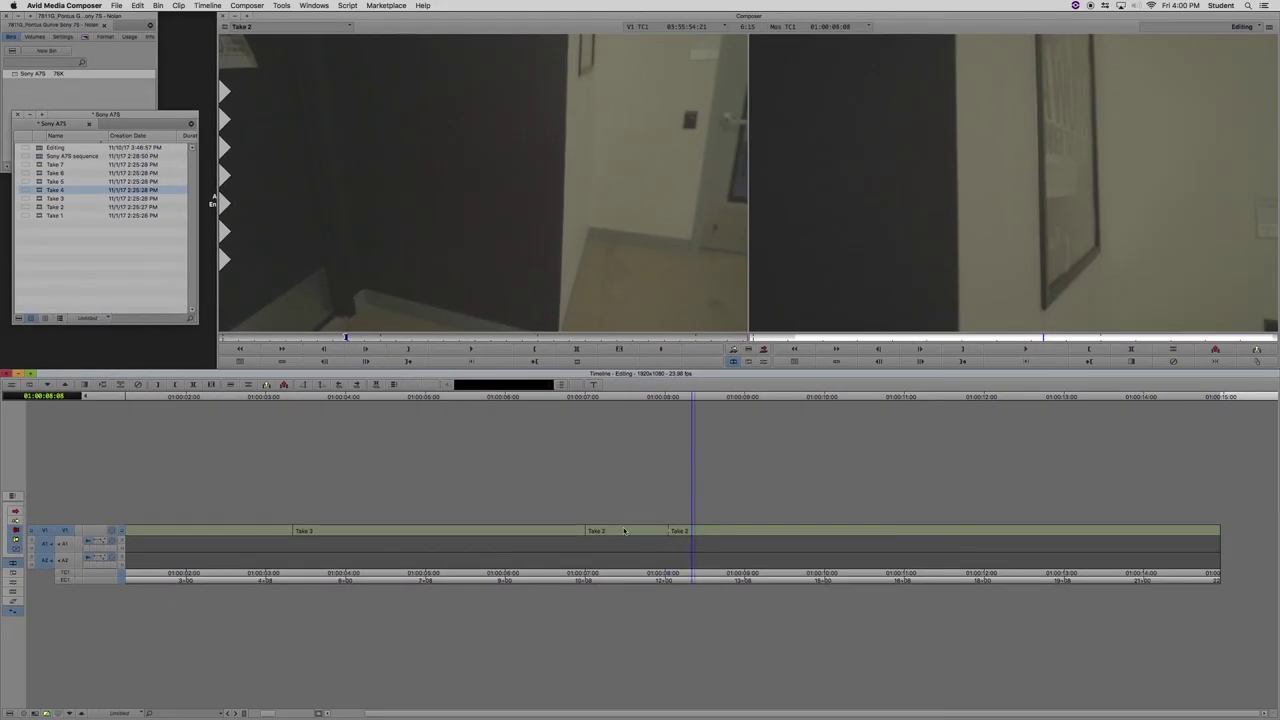
click(626, 530)
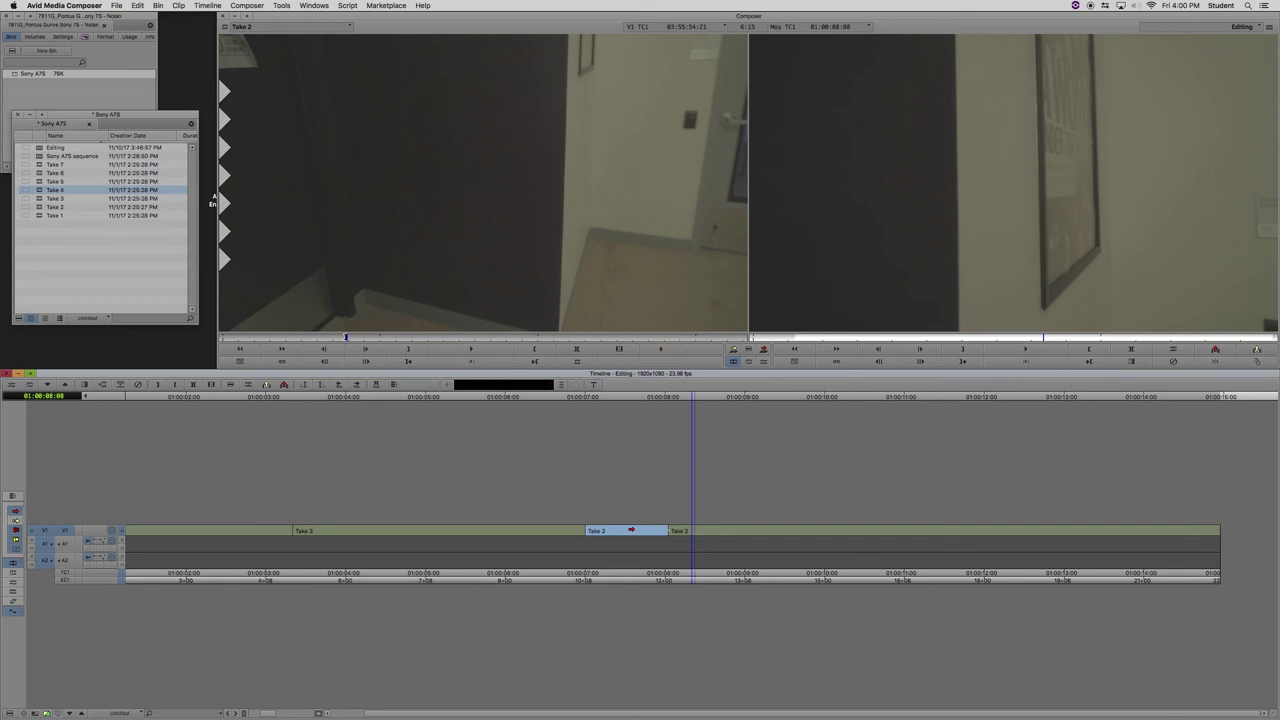
key(Delete)
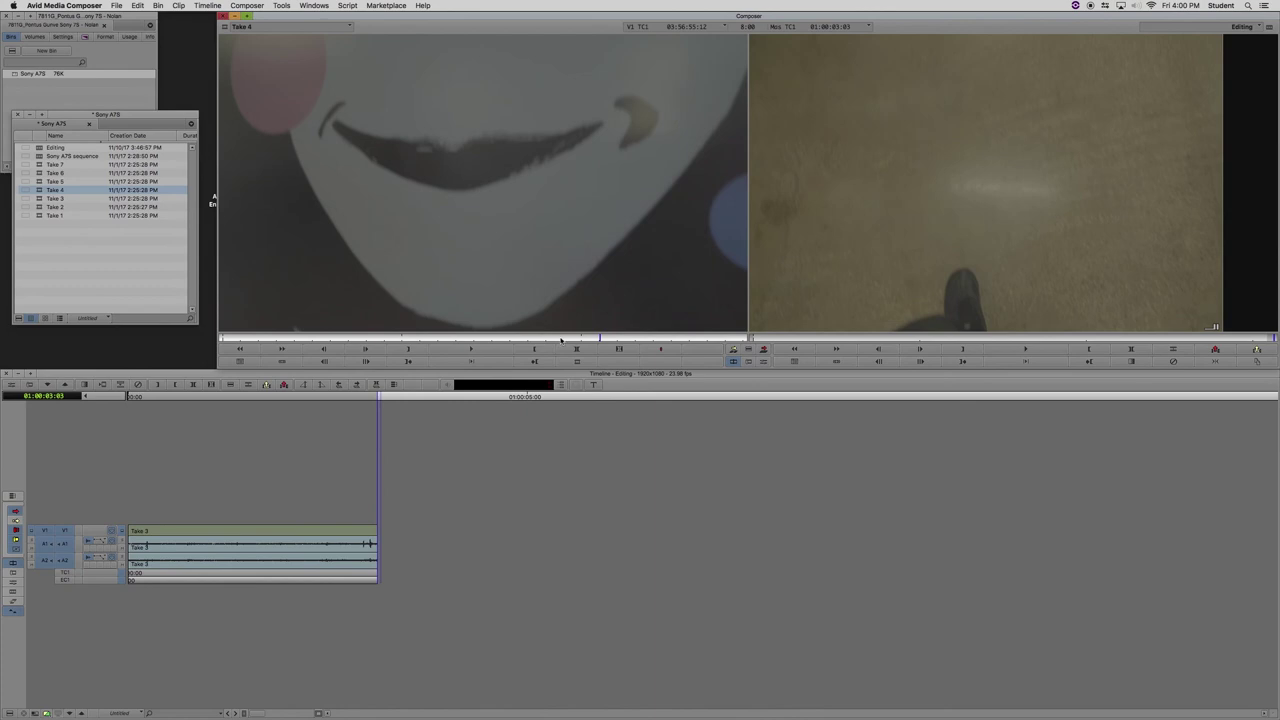
Mark a 2:08 portion of Take 4 in the source monitor and splice it in after Take 3 at 01:00:03:03
drag(560, 340, 566, 338)
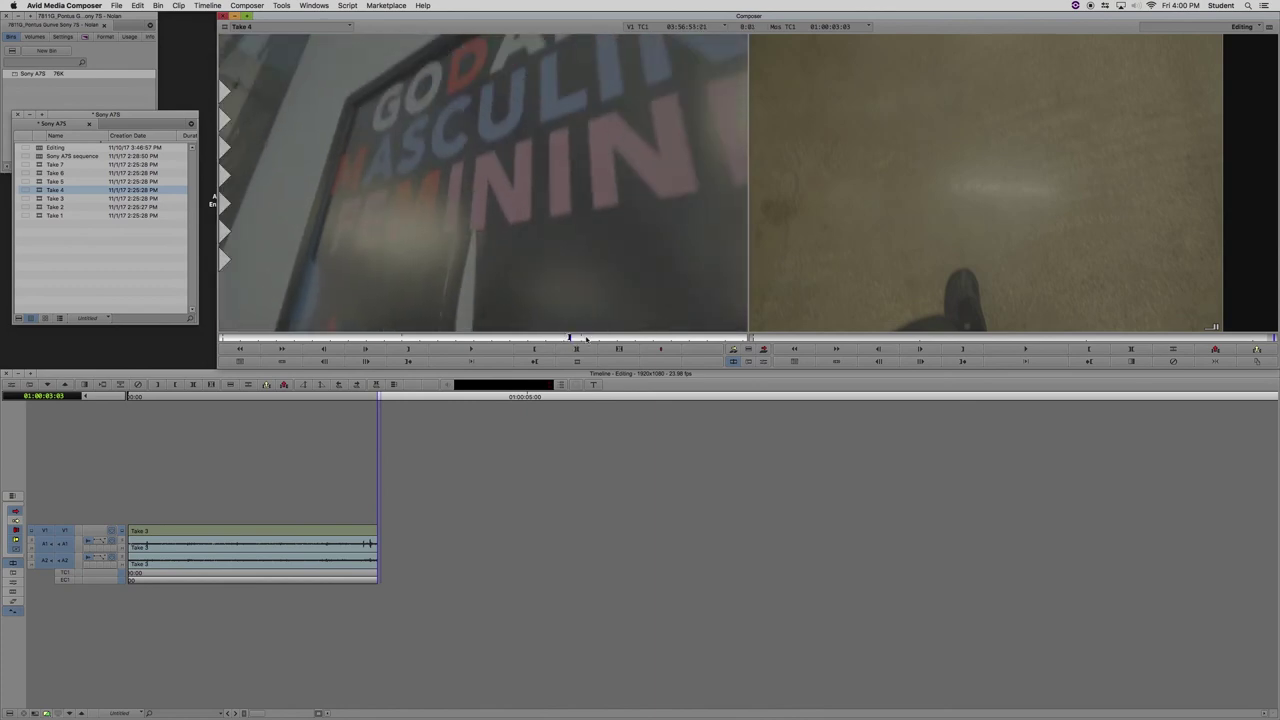
drag(586, 339, 613, 338)
key(o)
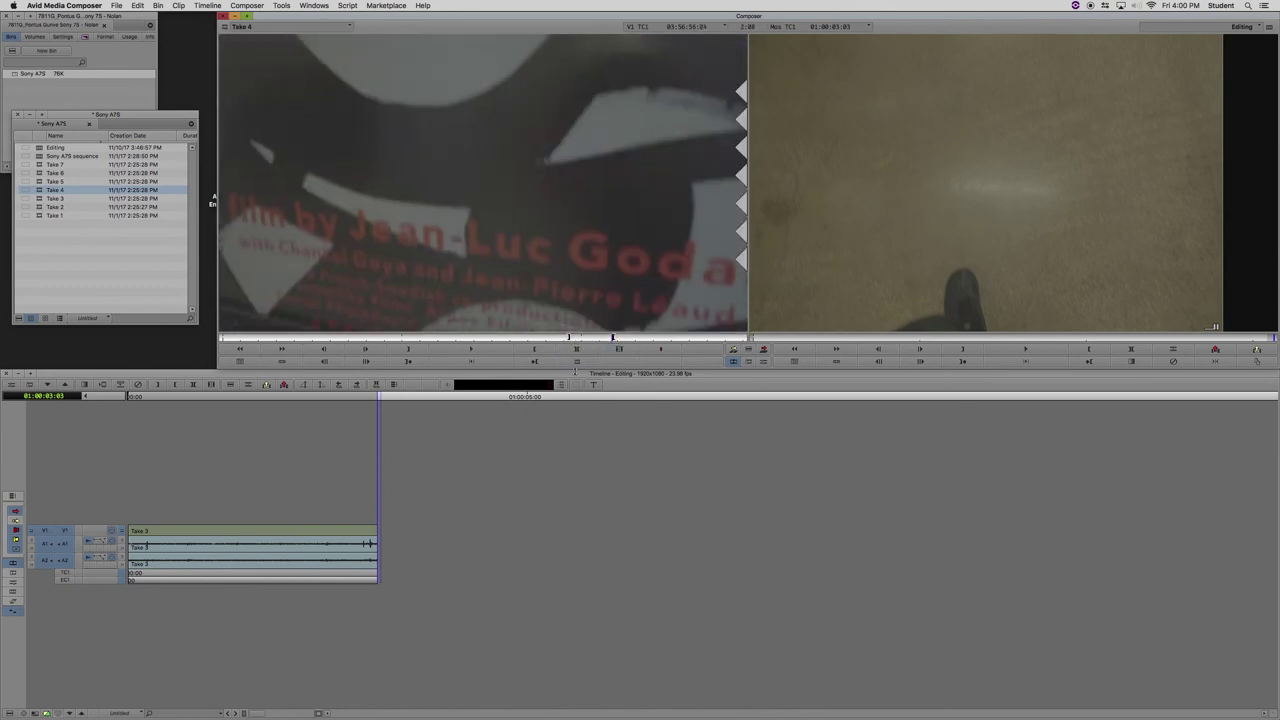
key(v)
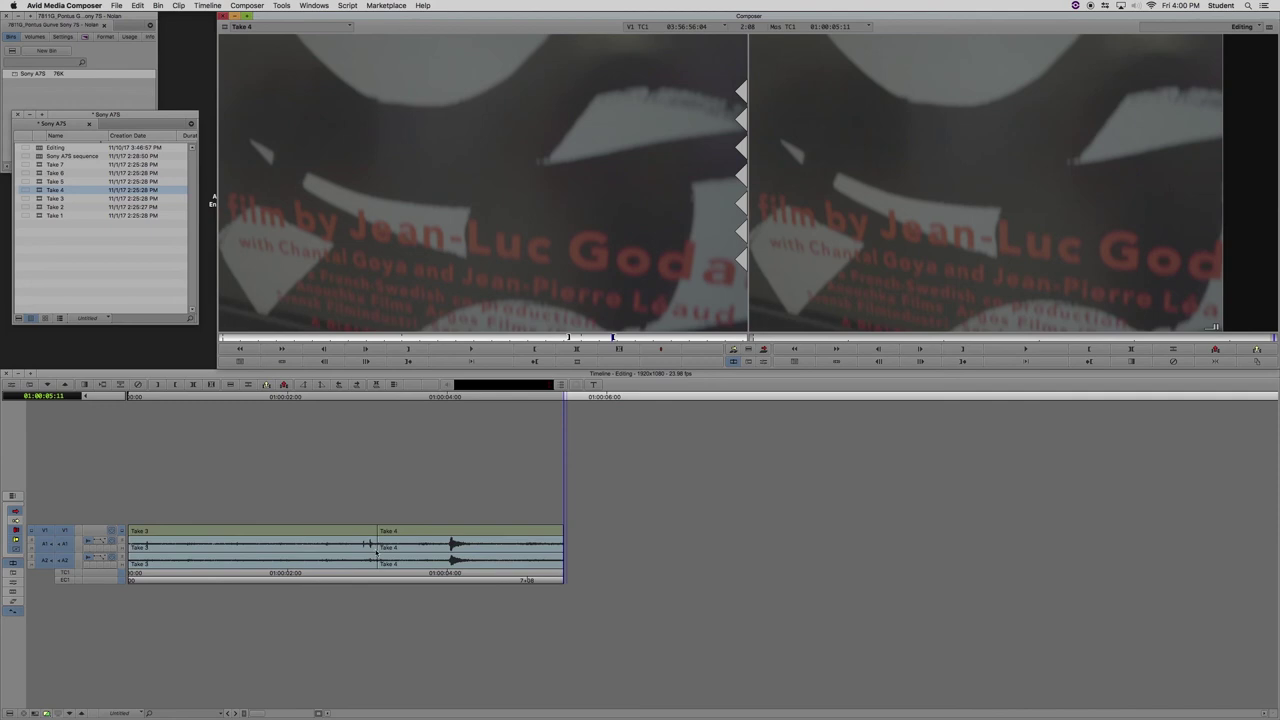
Open Quick Transition near the Take 3 to Take 4 cut at 01:00:03:10 and apply the dissolve to A1 and A2 only, leaving out V1
click(378, 545)
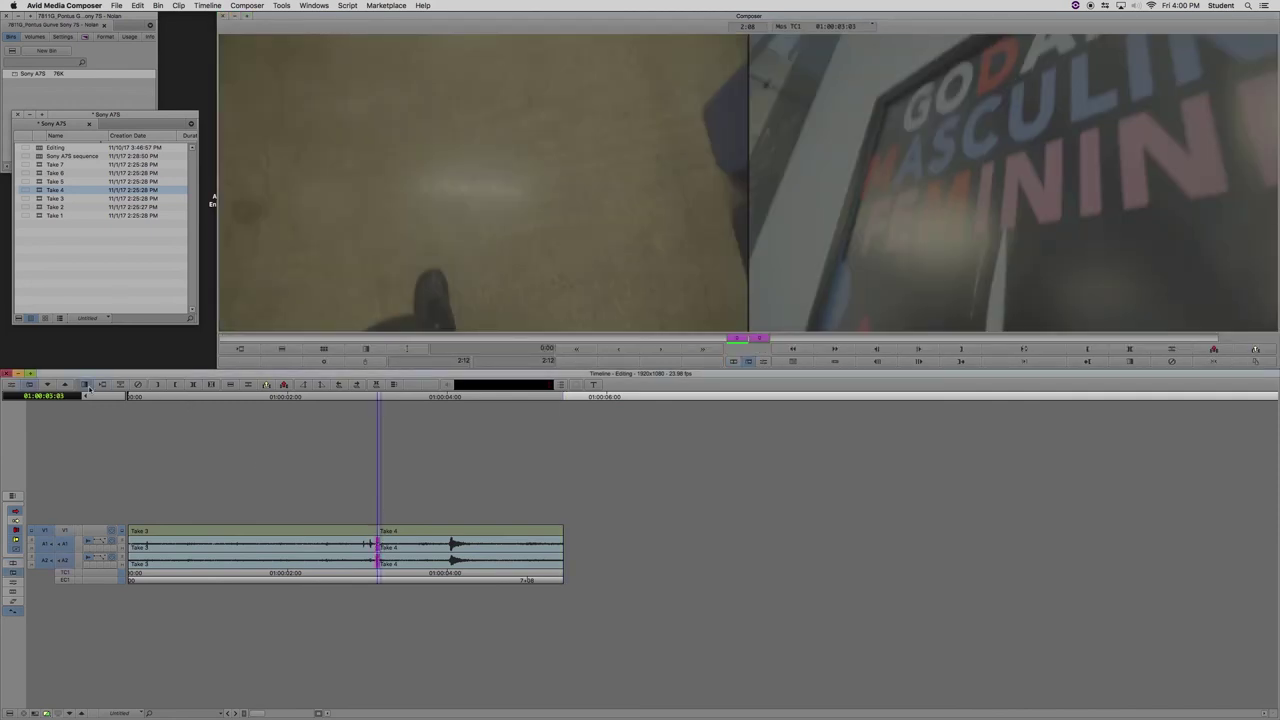
click(379, 399)
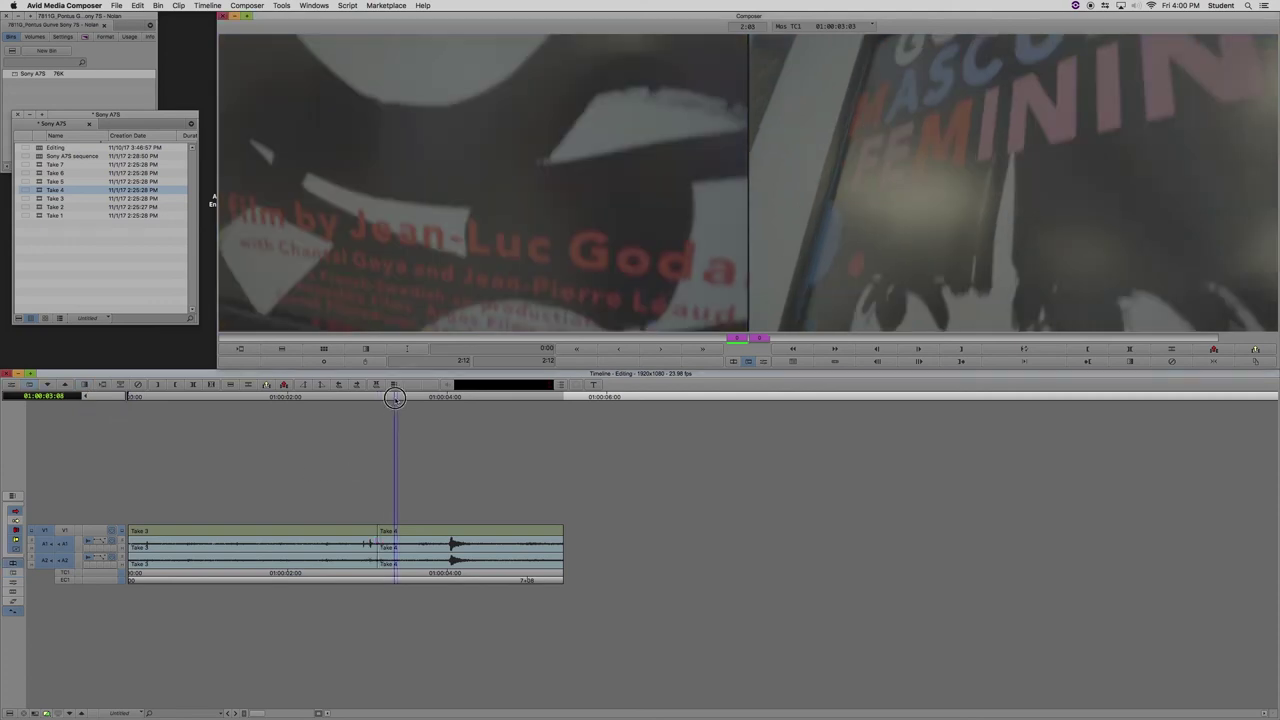
click(402, 397)
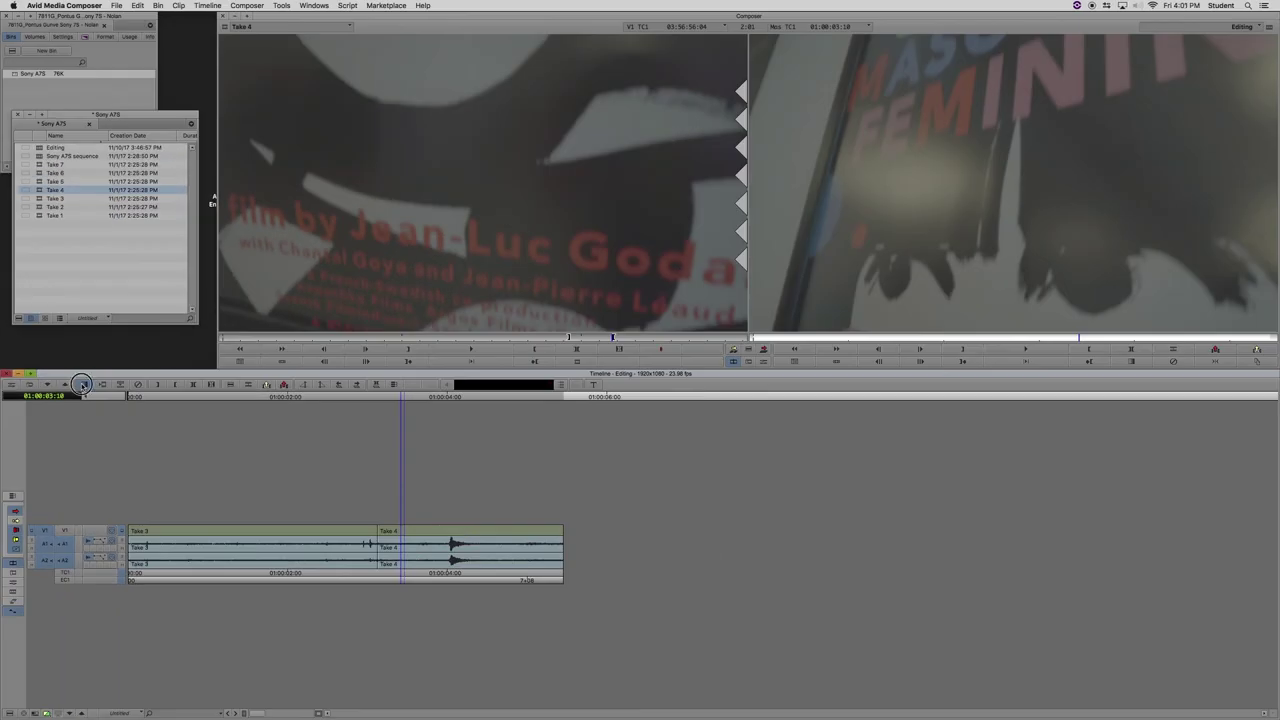
click(527, 409)
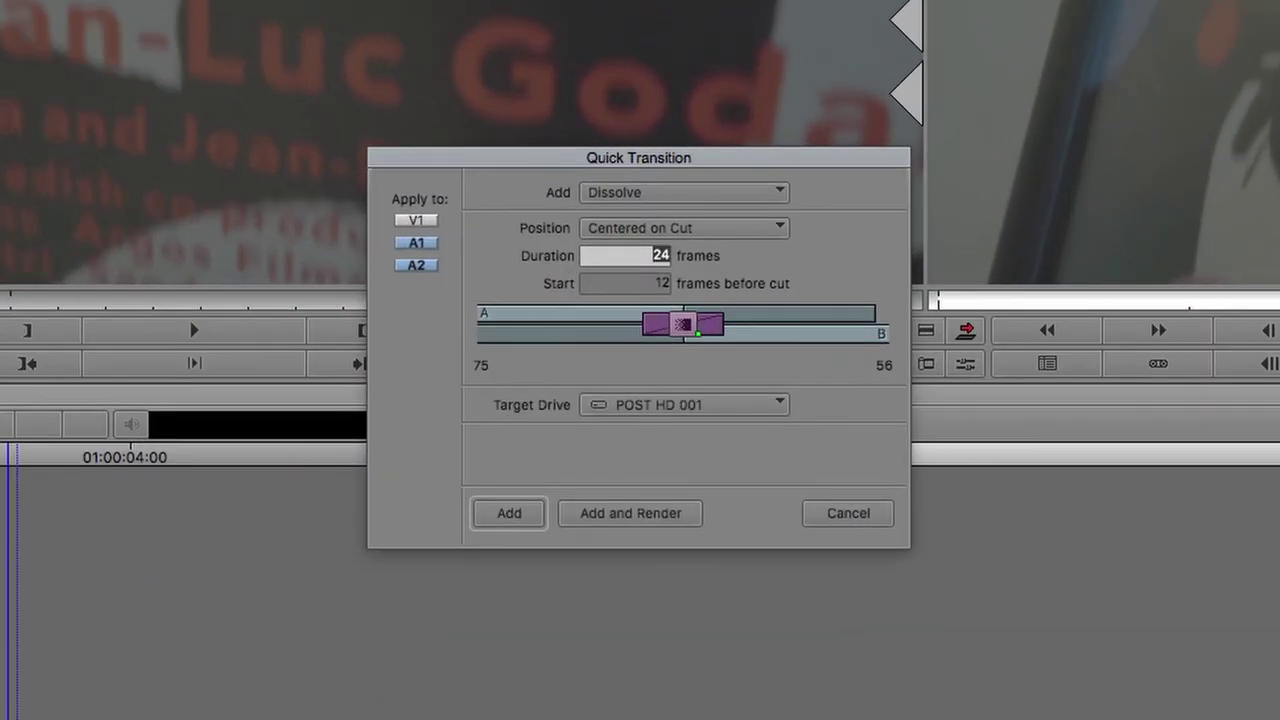
click(428, 224)
click(425, 220)
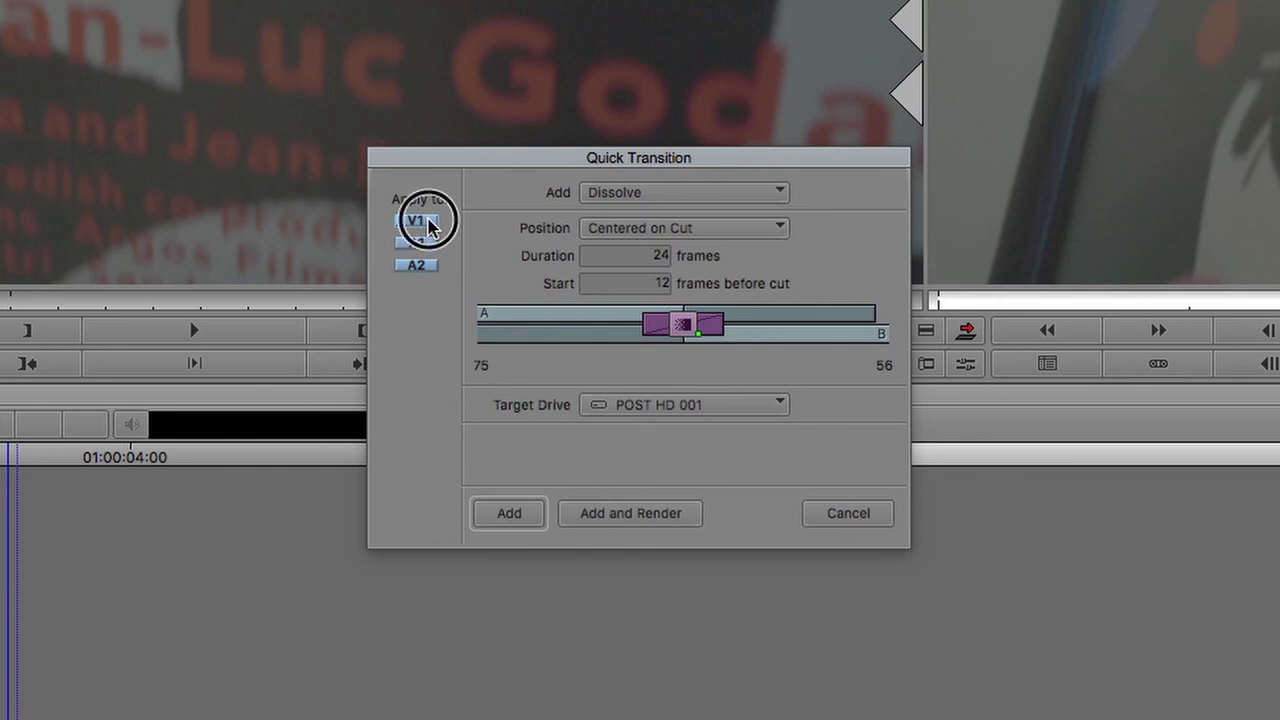
click(422, 244)
click(423, 266)
click(417, 242)
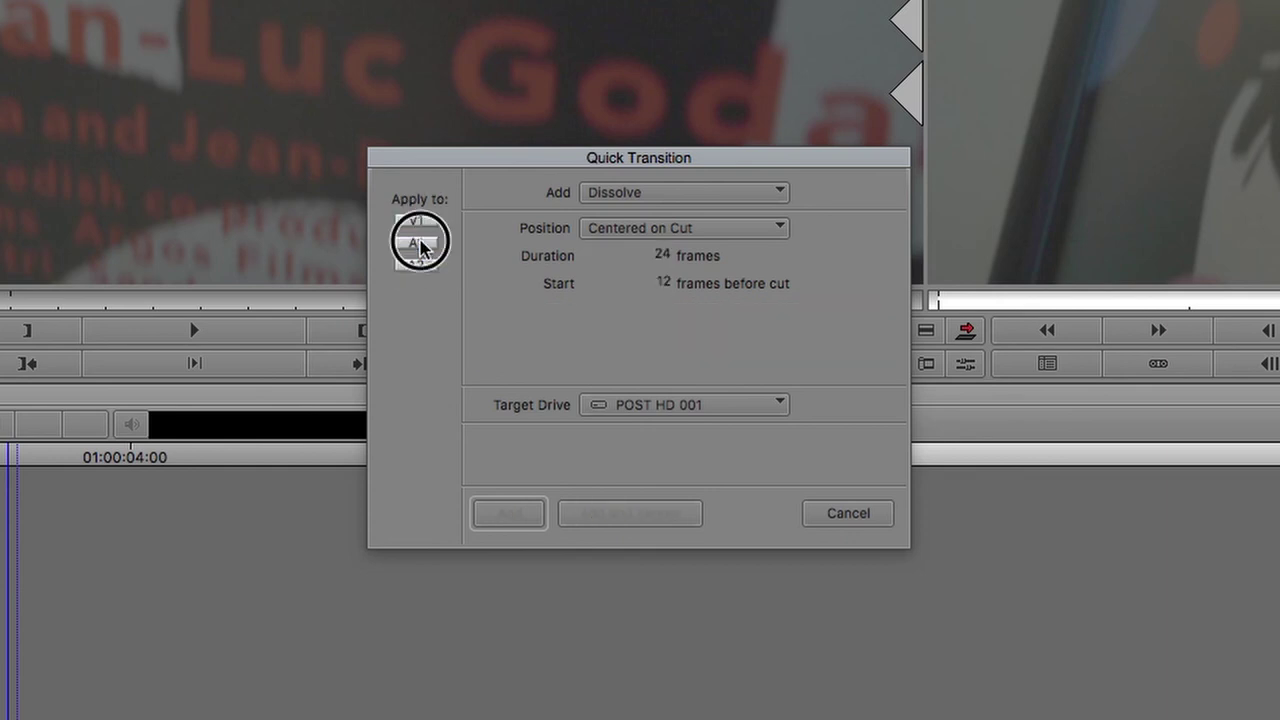
click(420, 266)
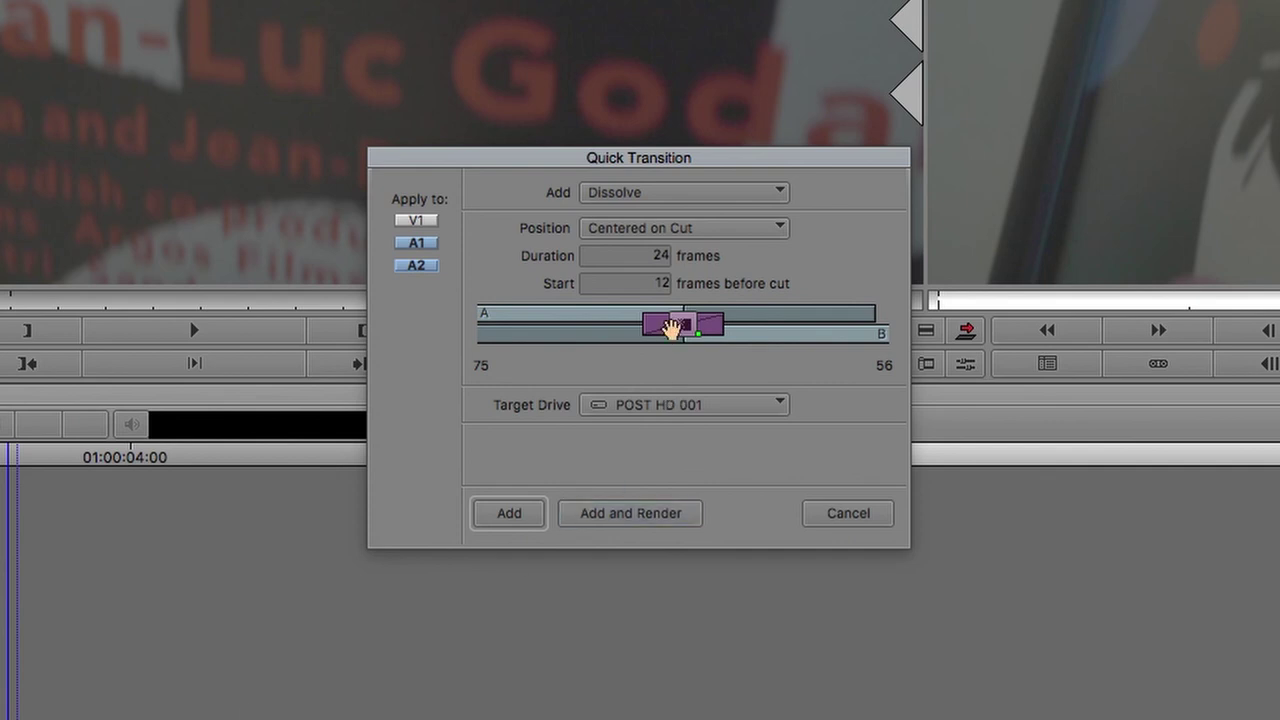
Add a 2-frame dissolve centered on the cut to A1 and A2, and play back across the Take 3 to Take 4 cut
click(680, 229)
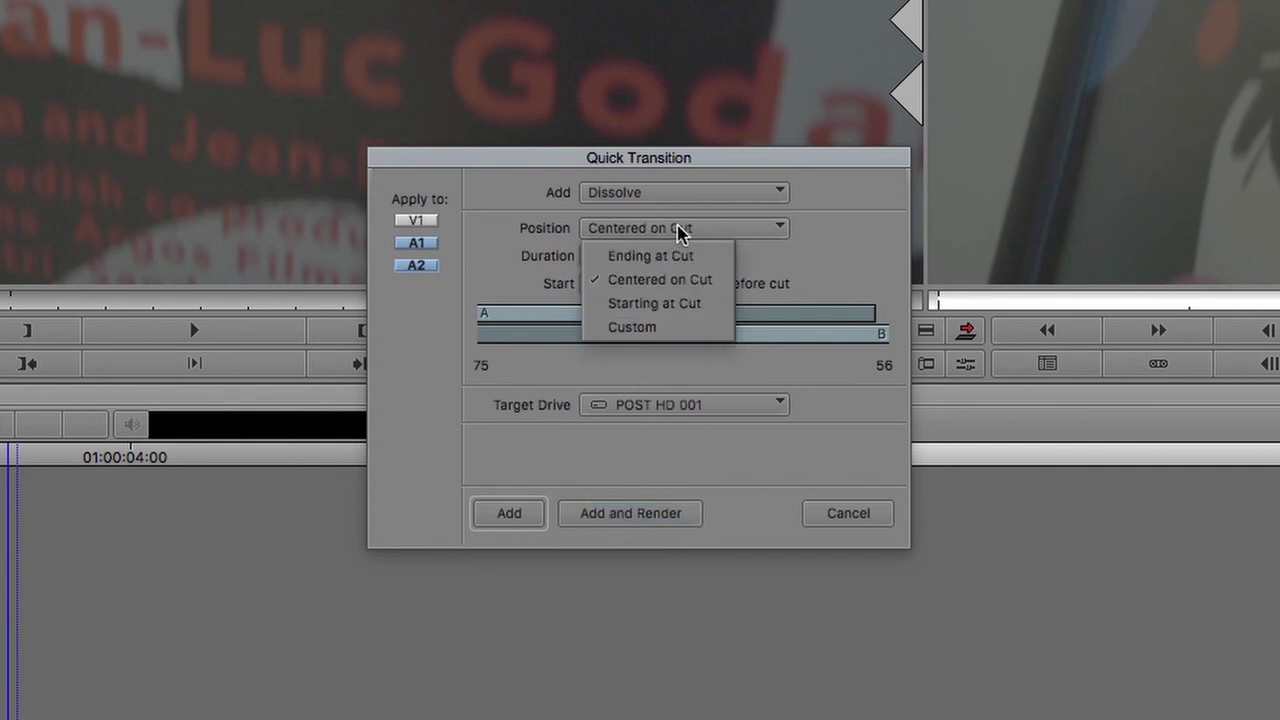
click(670, 281)
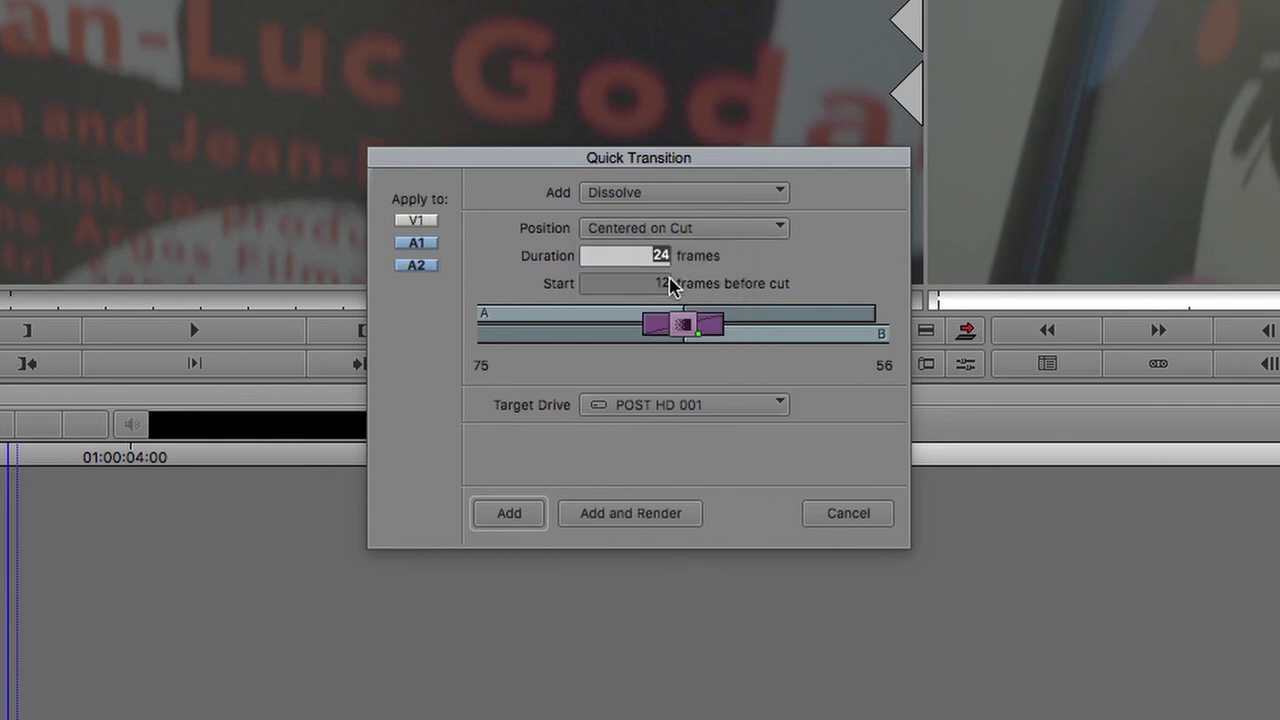
text(2)
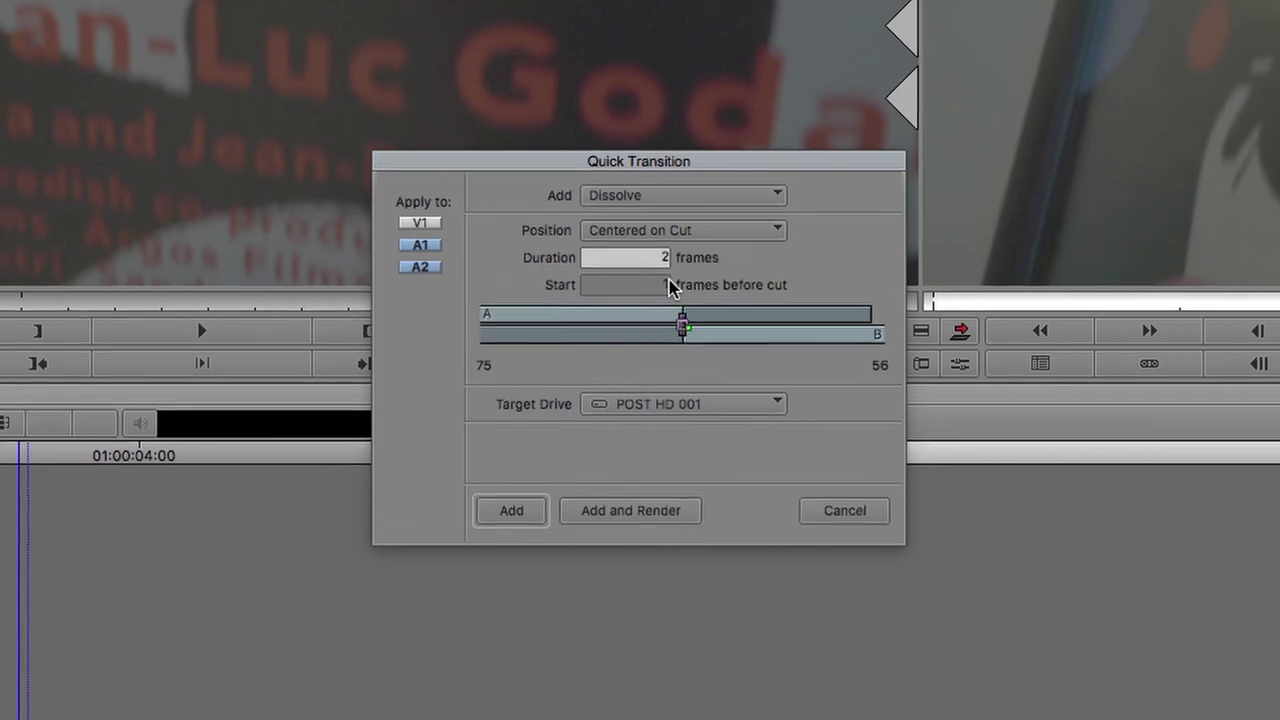
key(Return)
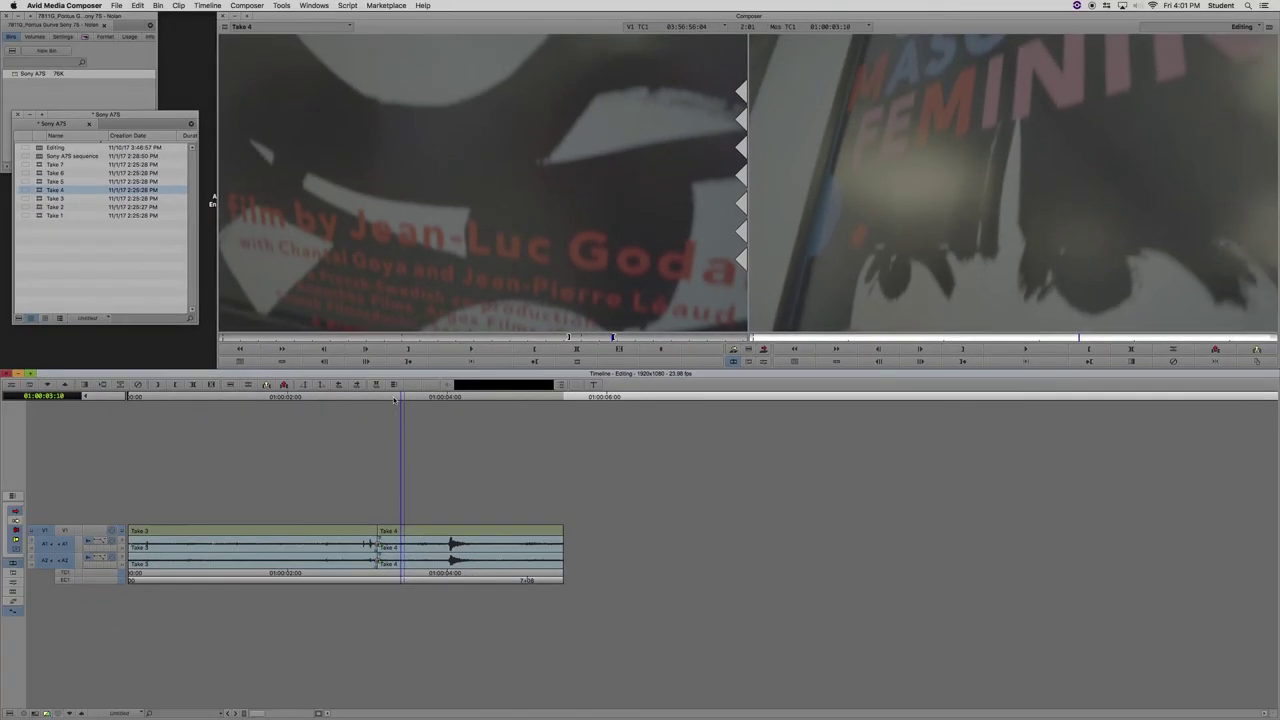
drag(394, 400, 365, 398)
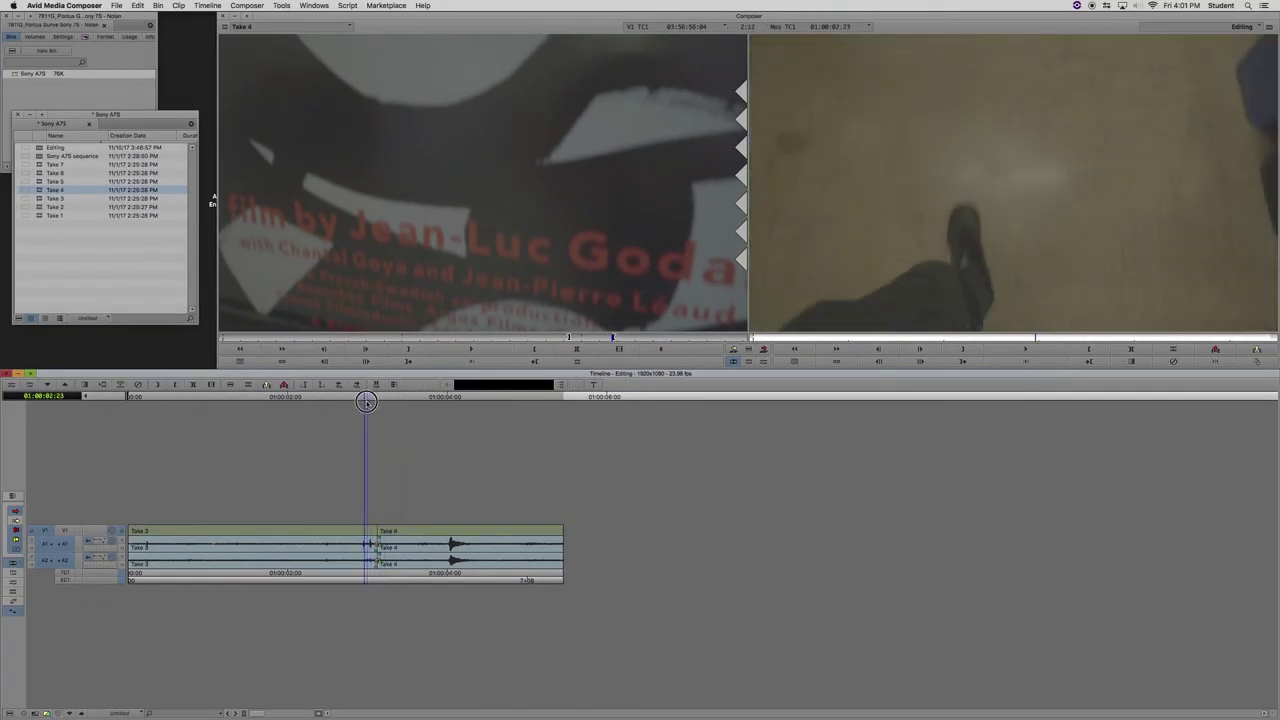
key(space)
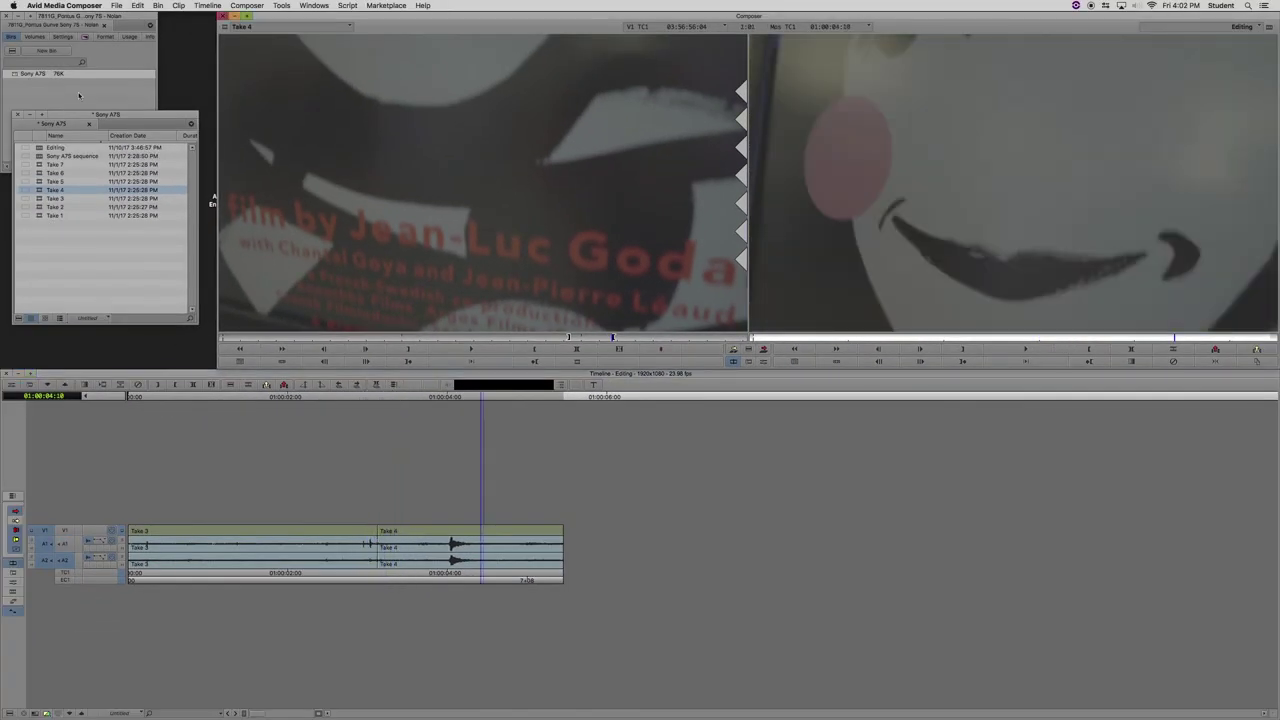
Open the Keyboard settings from the project's user settings and examine both the standard and Shift-modified command assignments
click(79, 91)
click(60, 38)
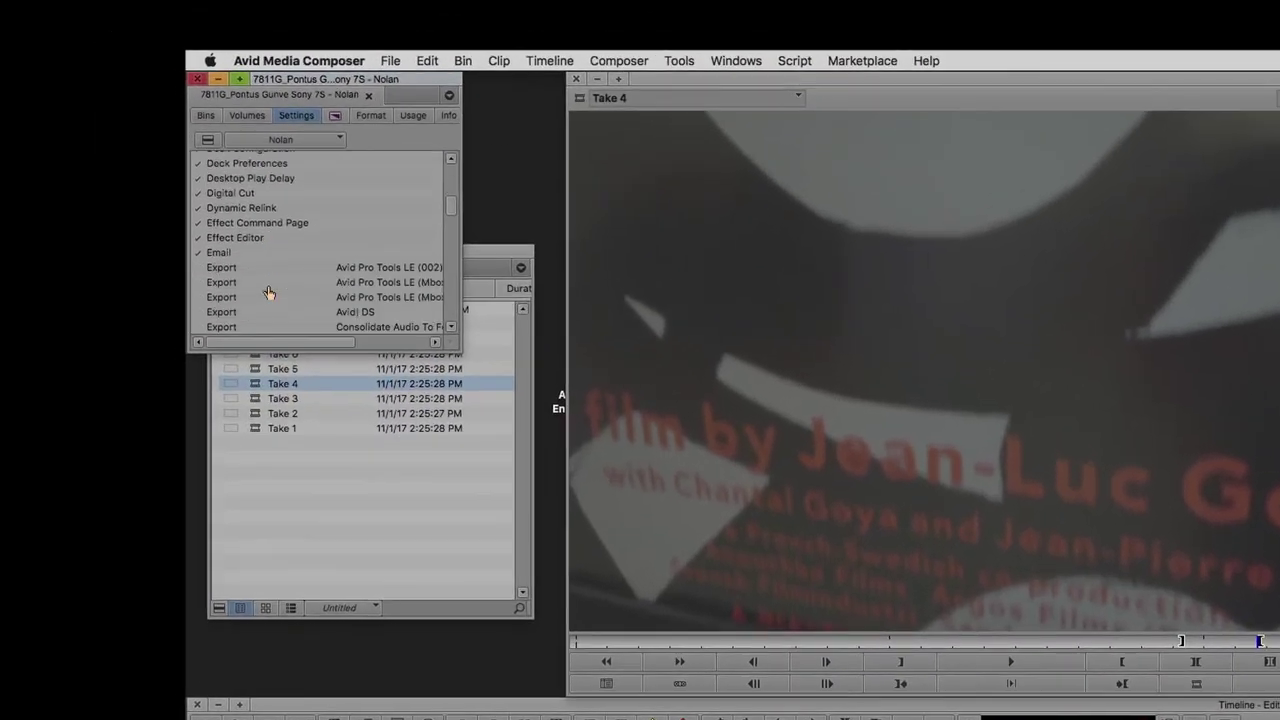
scroll(46, 139, down, 3)
scroll(267, 294, down, 10)
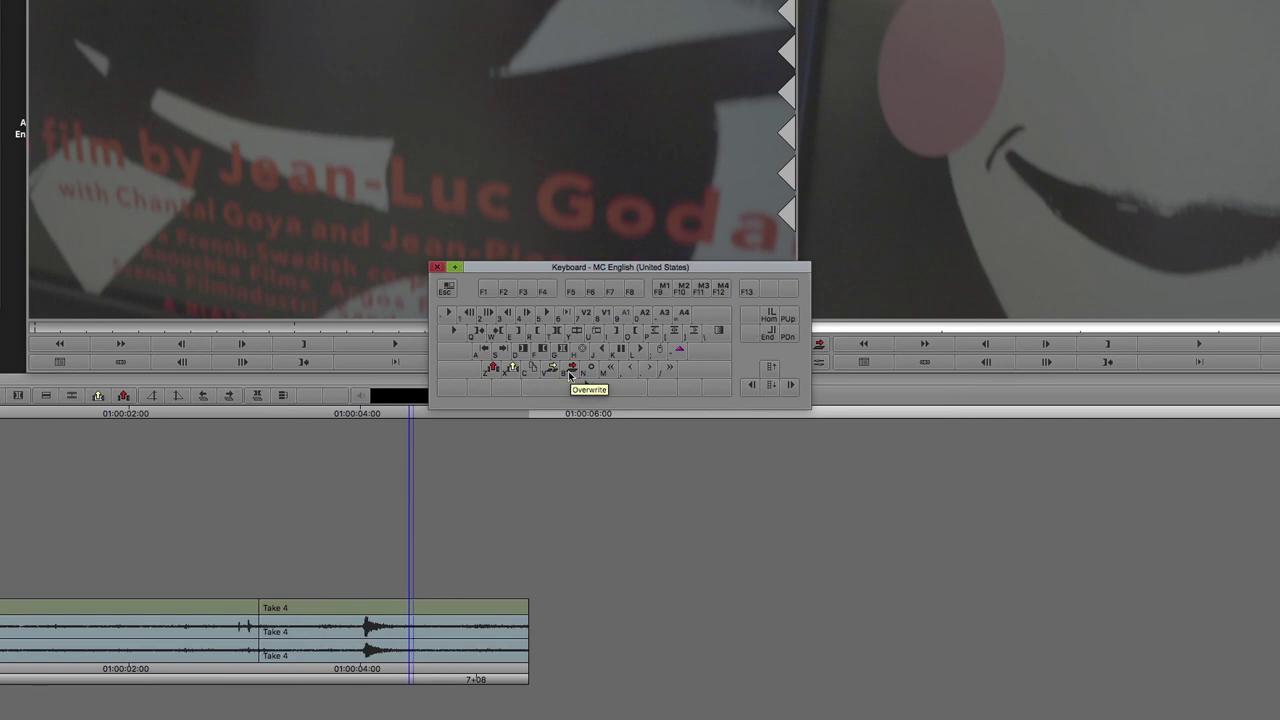
key(shift)
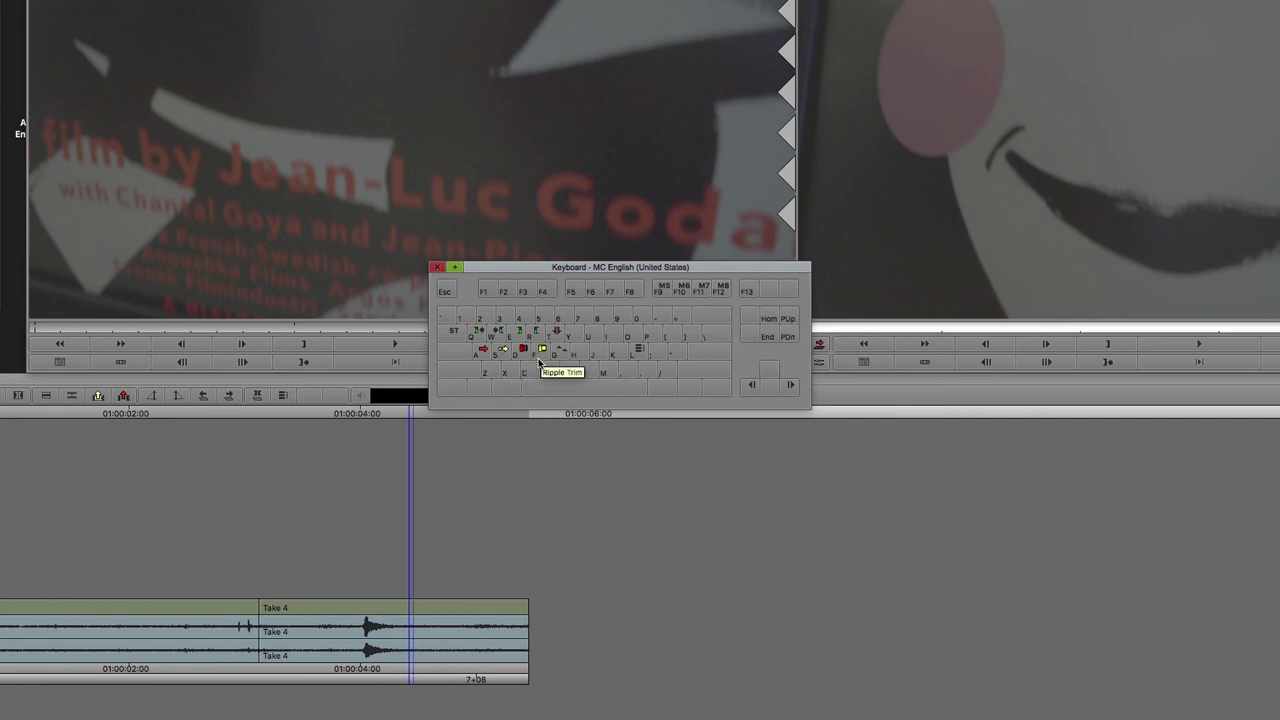
key(shift)
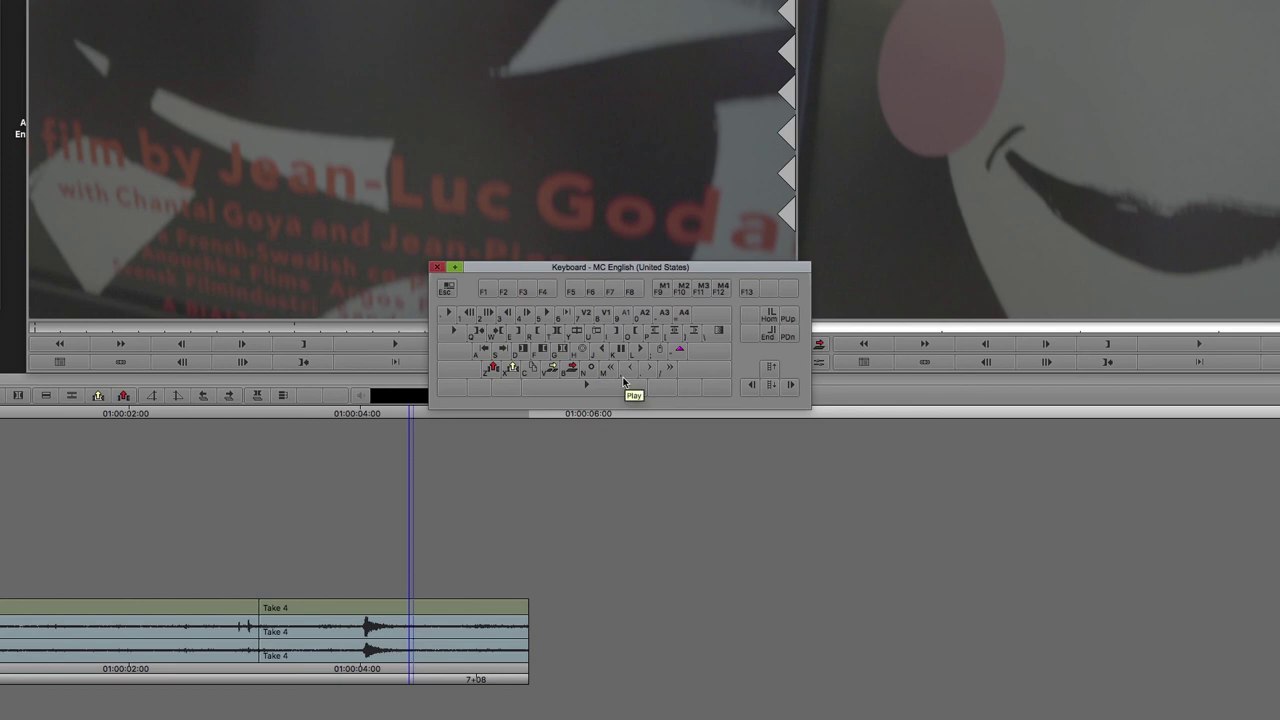
Open the Command Palette alongside the keyboard layout, find Match Frame among the Other commands, and assign it to the H key
key(super+3)
drag(618, 115, 621, 99)
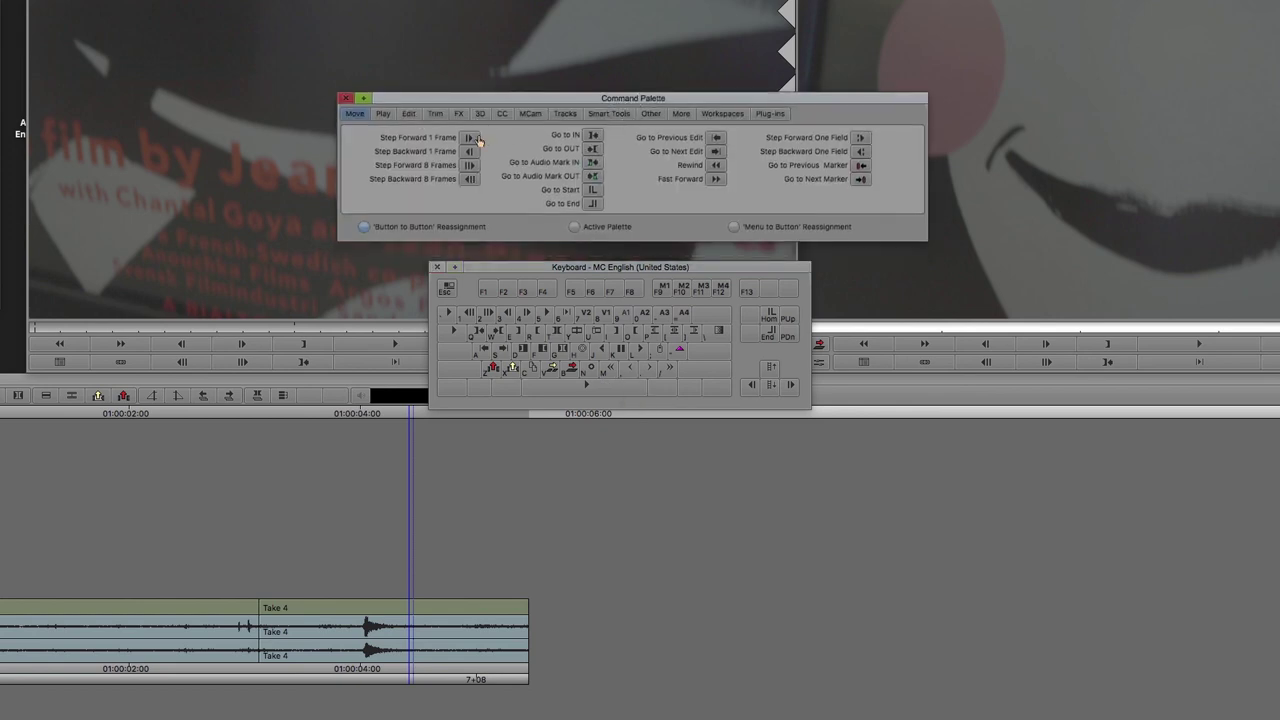
click(381, 113)
click(409, 114)
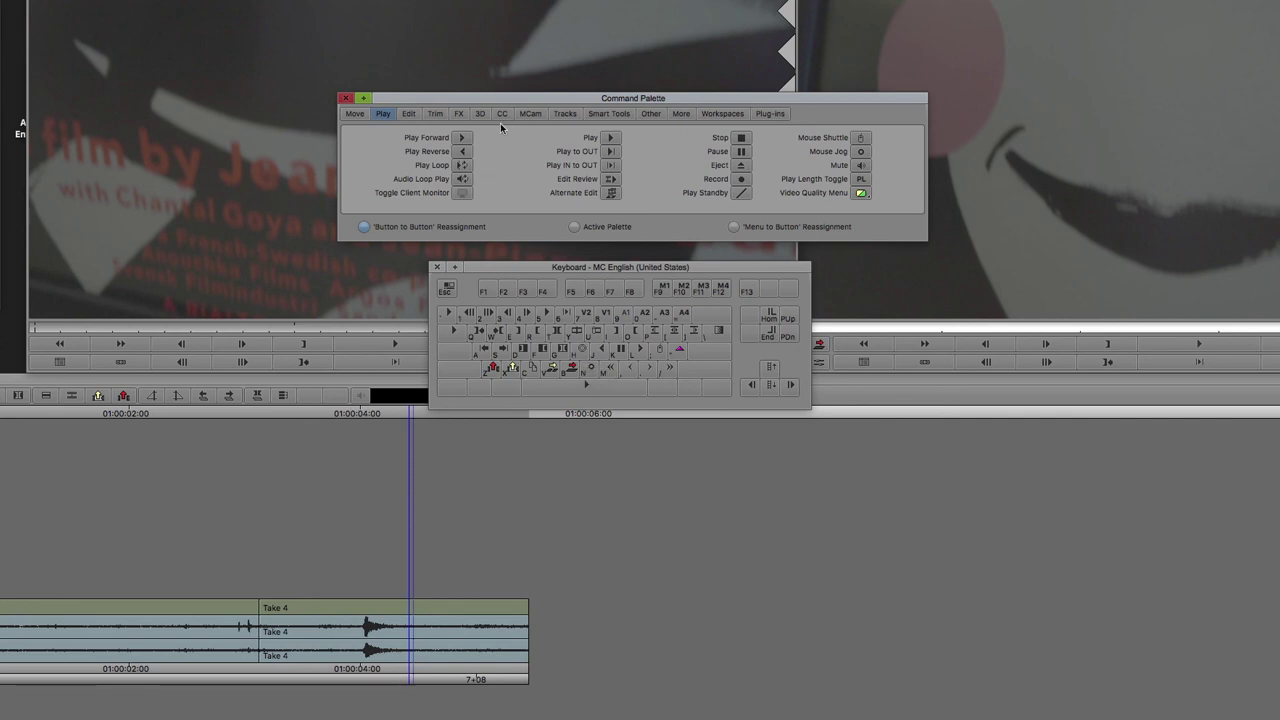
click(458, 115)
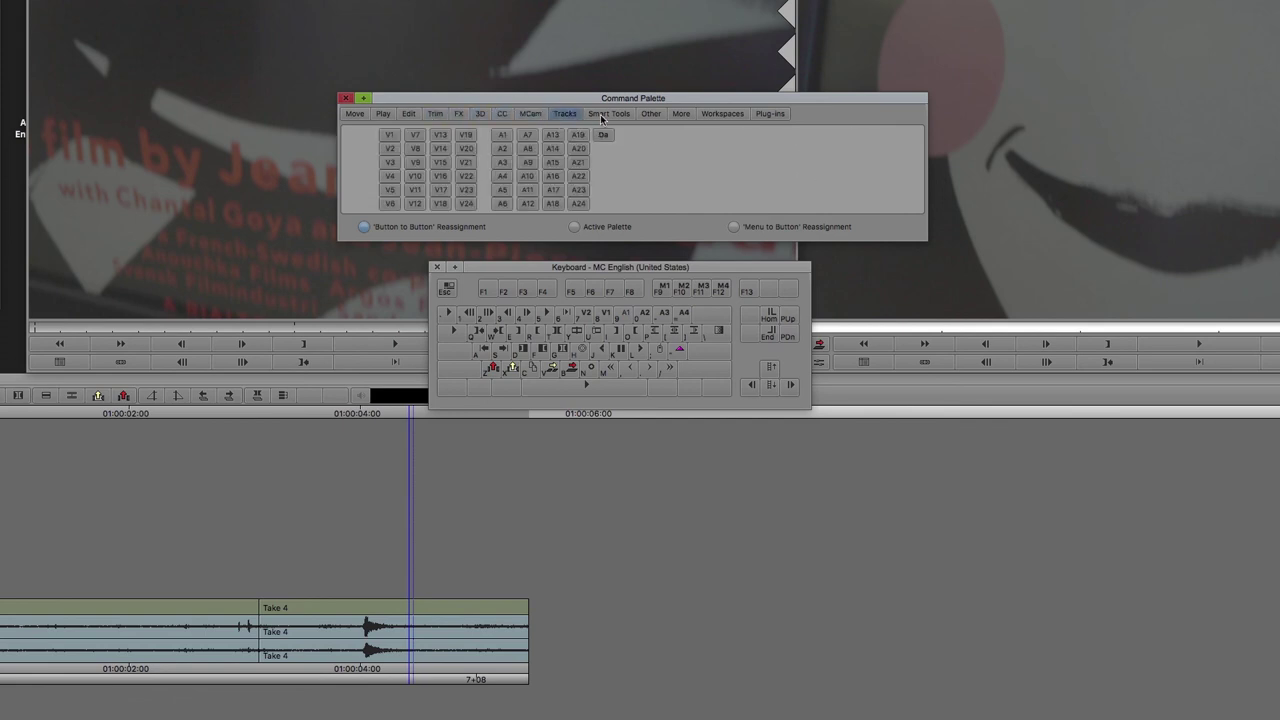
click(608, 114)
click(660, 116)
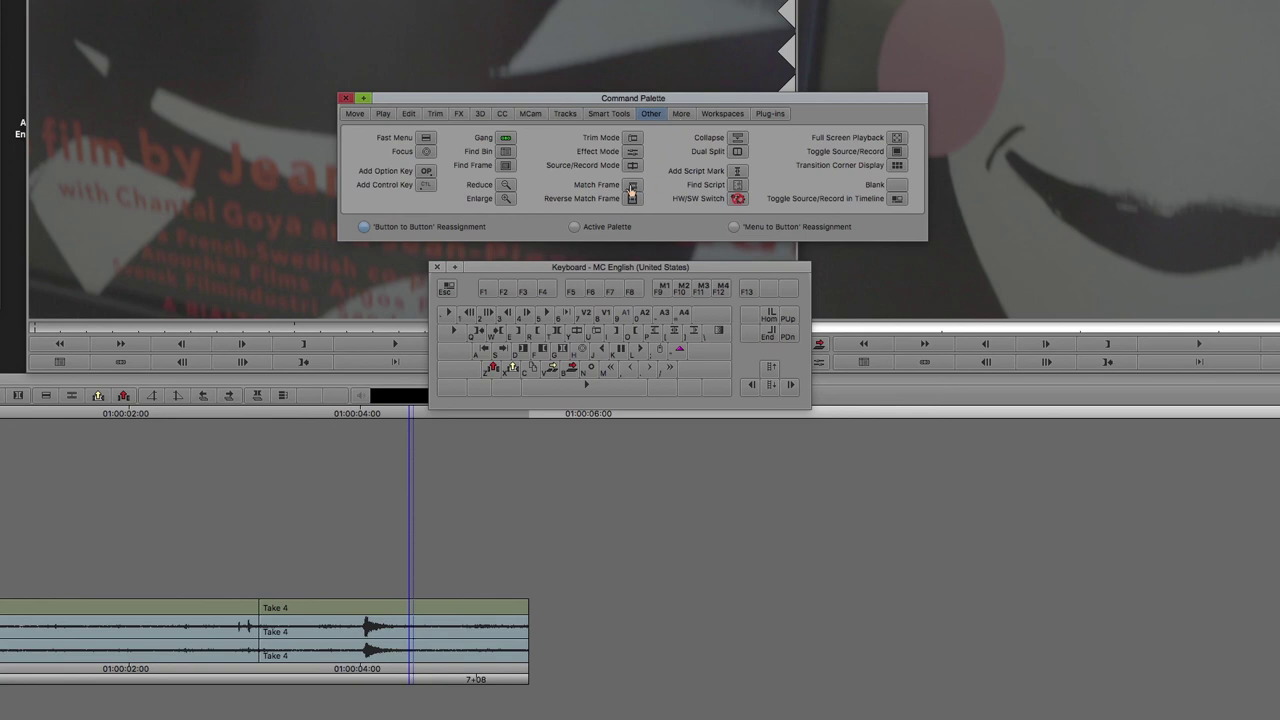
drag(631, 190, 577, 354)
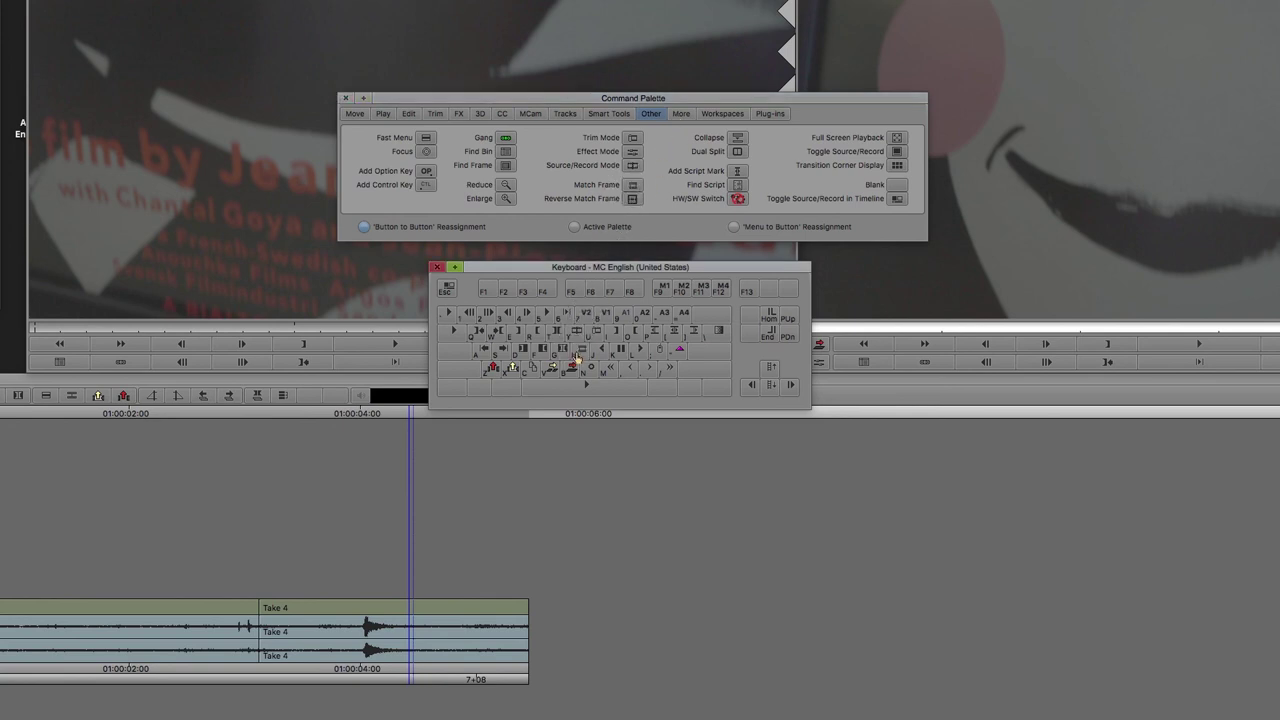